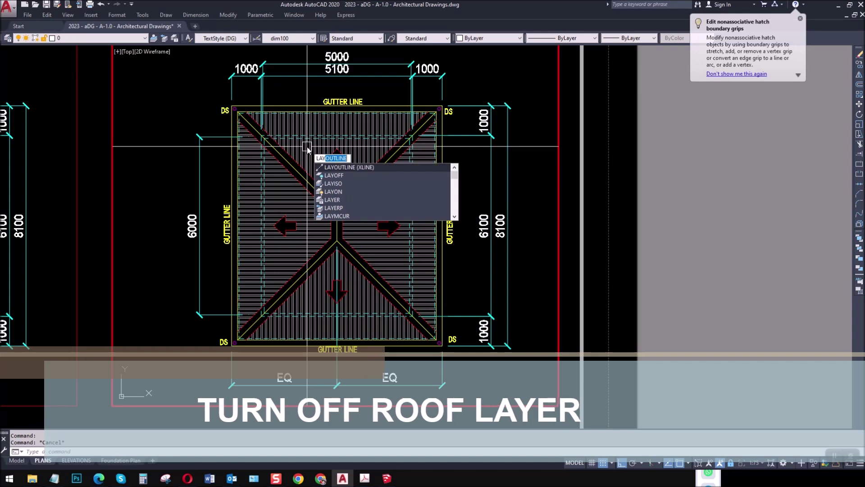
# - Turn off the roof hatch and roof line layers in the plan viewport by picking objects on them
pyautogui.press('Return')
pyautogui.click(307, 147)
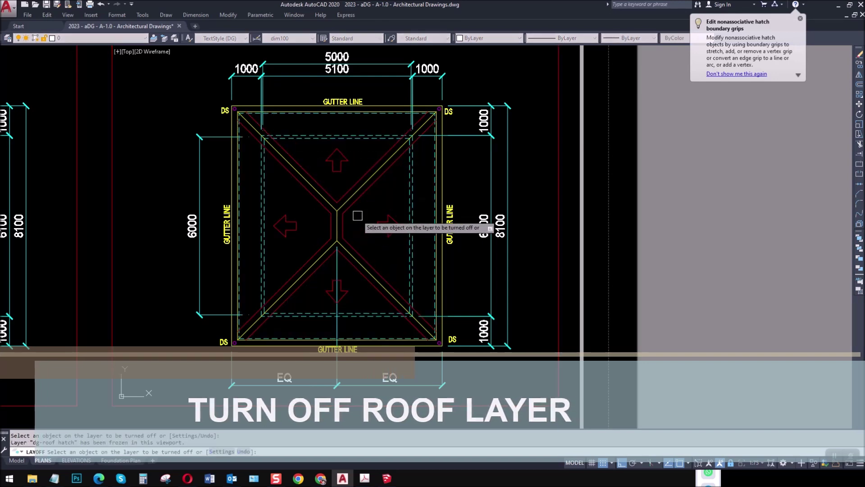
pyautogui.click(356, 197)
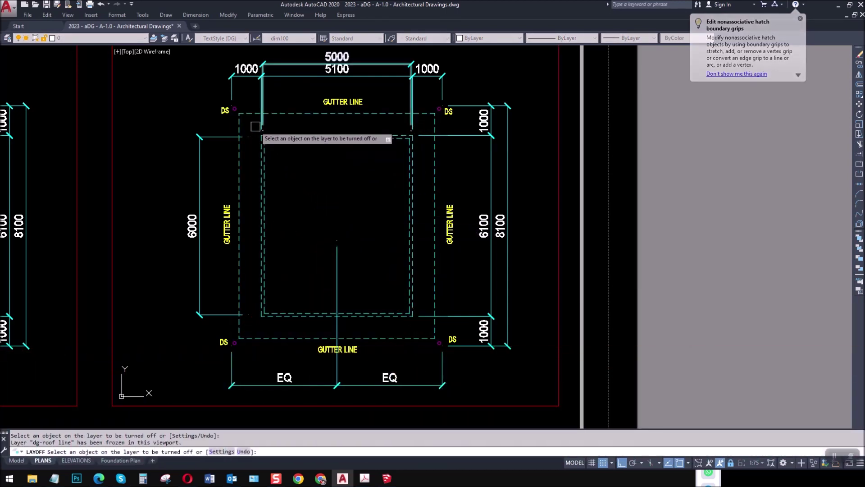
pyautogui.press('Escape')
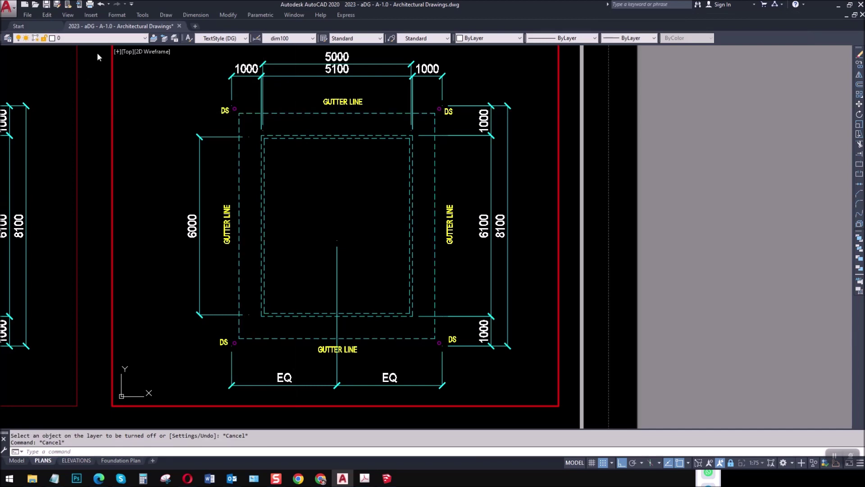
# - Create a new layer named "RF- DETAIL 1" and set its color to cyan
pyautogui.write('LA')
pyautogui.press('Return')
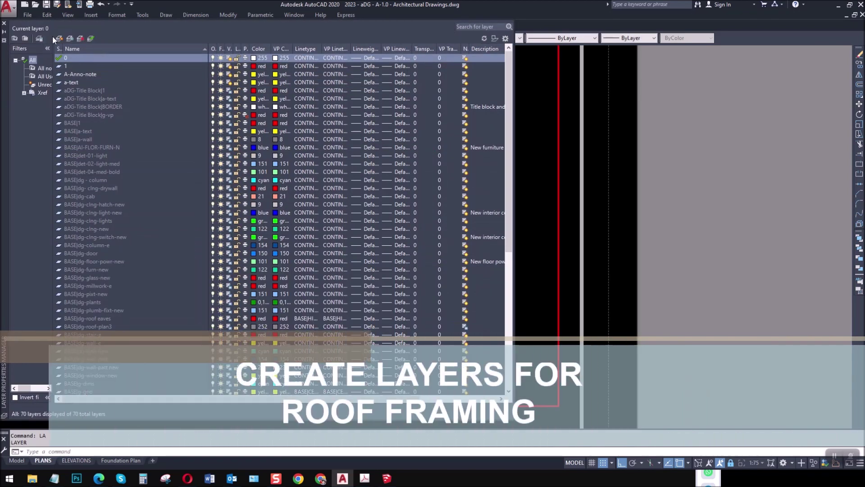
pyautogui.click(59, 38)
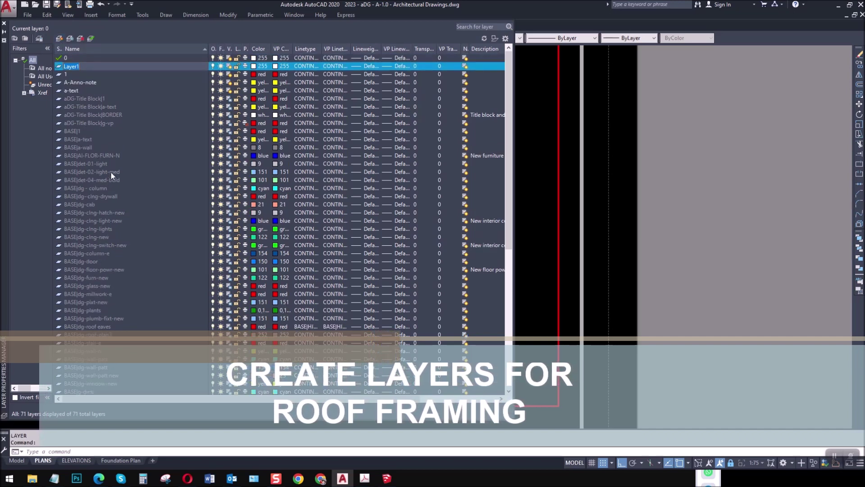
pyautogui.write('RF')
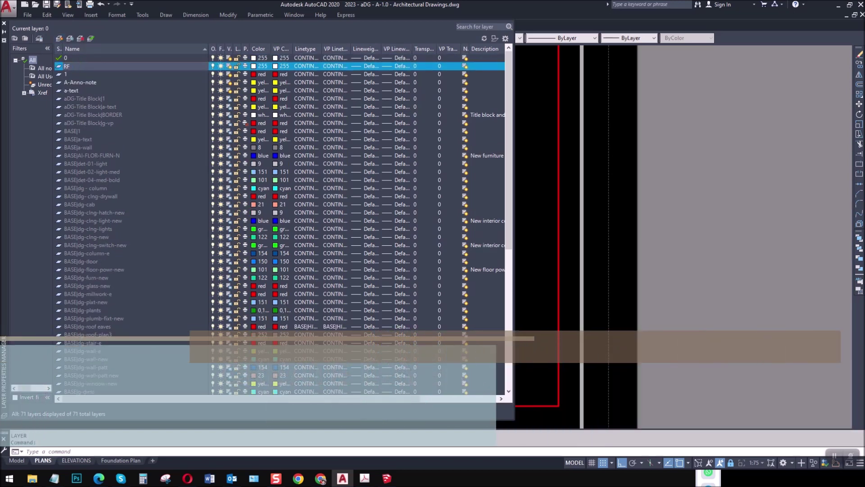
pyautogui.write('- DETAIL 1')
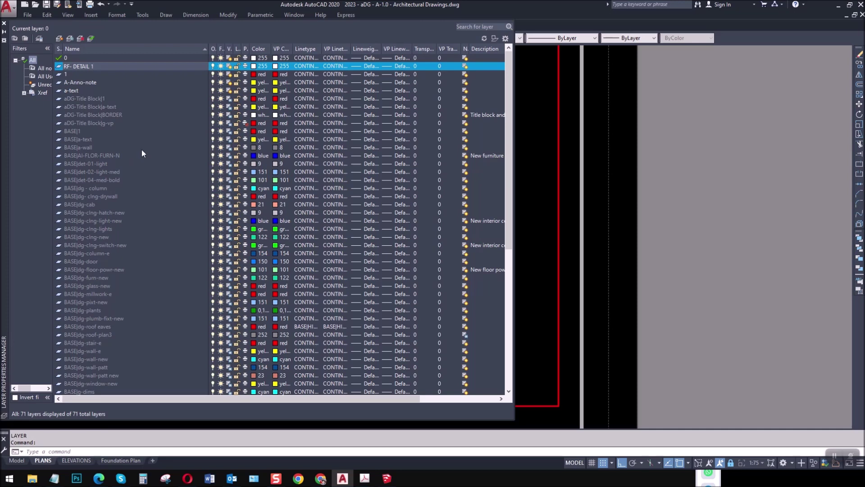
pyautogui.click(253, 66)
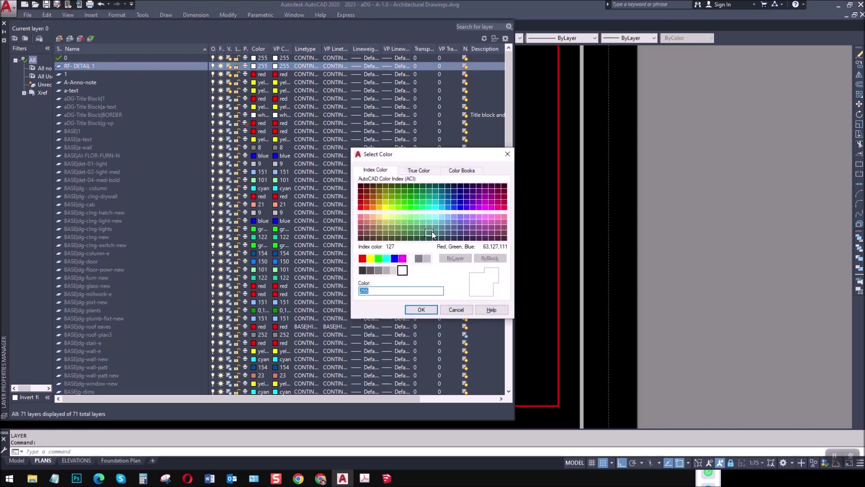
pyautogui.click(380, 259)
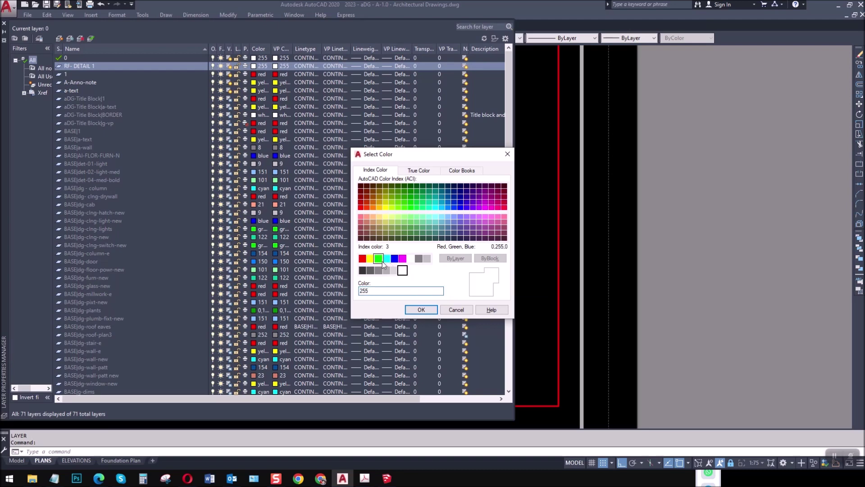
pyautogui.click(416, 310)
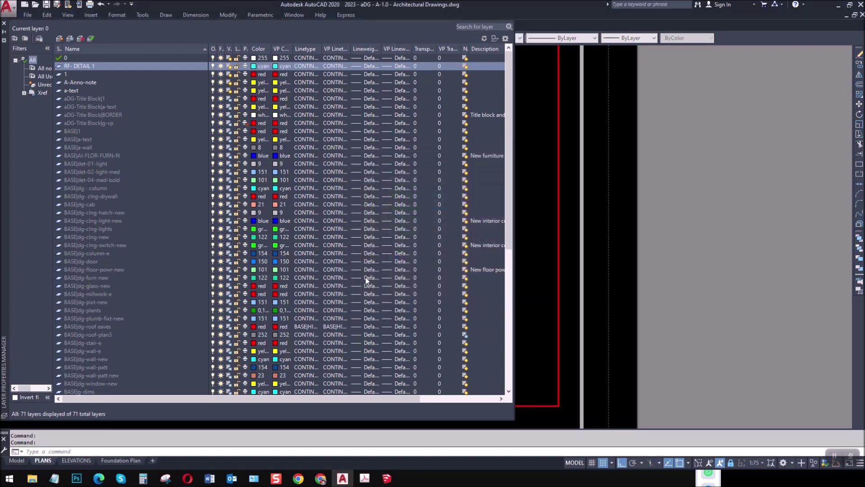
# - Create a new layer named "RF- DETAIL 2" and set its color to green
pyautogui.click(59, 39)
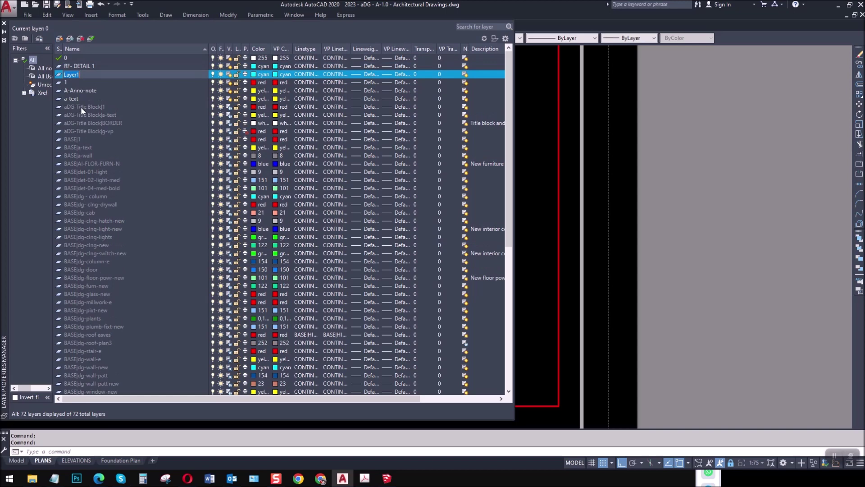
pyautogui.write('RF- DETAIL 2')
pyautogui.click(253, 74)
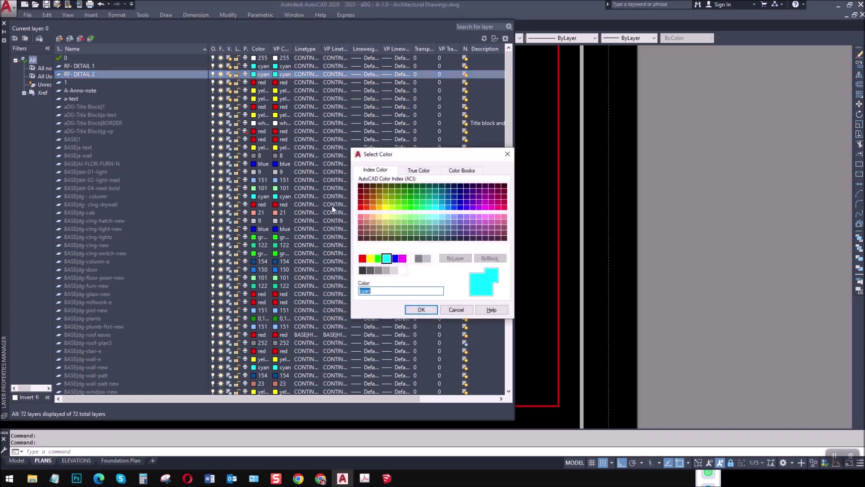
pyautogui.click(378, 258)
pyautogui.click(421, 310)
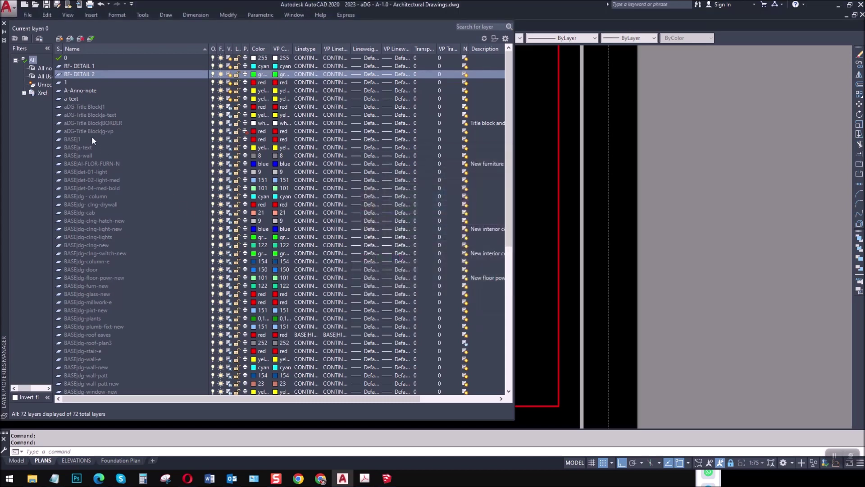
# - Create a new layer named "RF- DETAIL 3" and set its viewport color to yellow
pyautogui.click(59, 39)
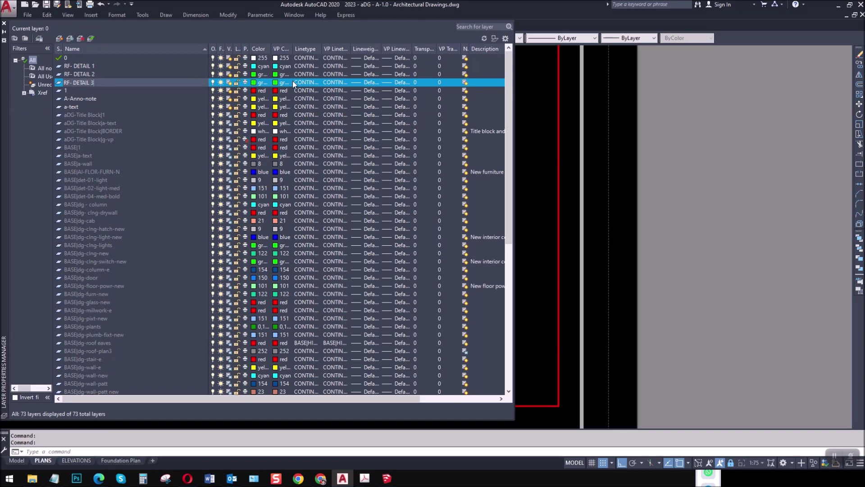
pyautogui.click(277, 83)
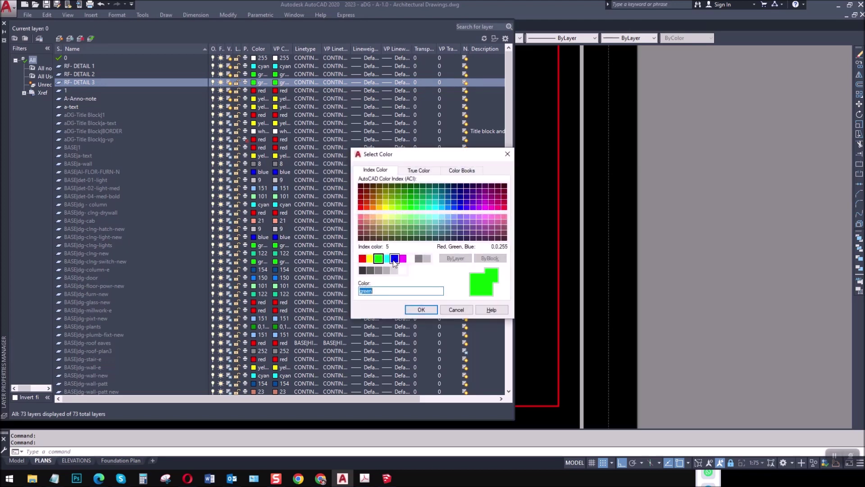
pyautogui.click(369, 258)
pyautogui.click(421, 310)
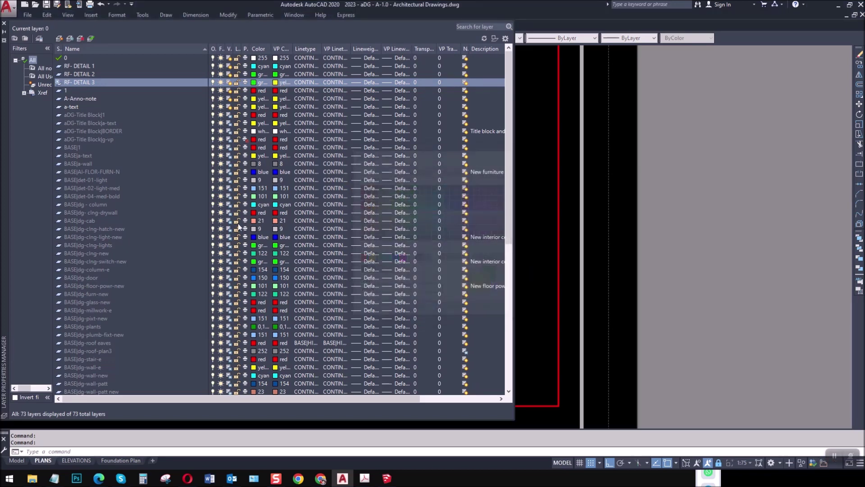
# - Create a new layer named "RF- DETAIL 4" and set its color to red
pyautogui.click(60, 39)
pyautogui.write('RF- DETAIL 4')
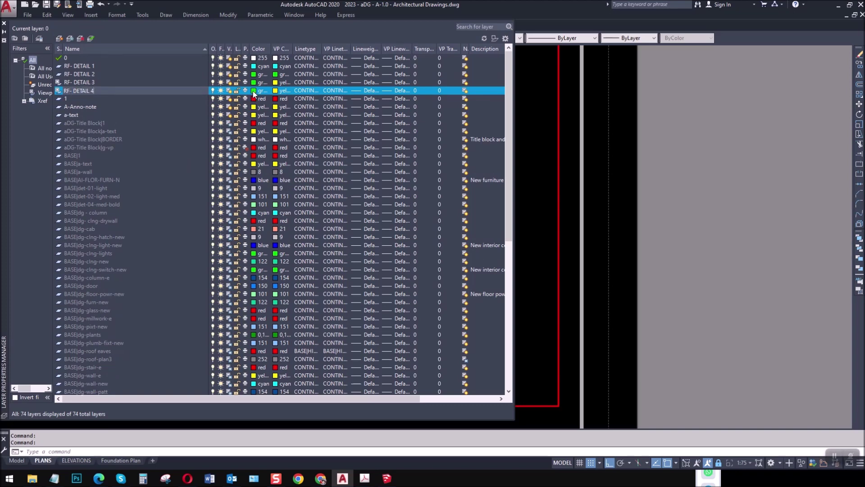
pyautogui.click(254, 91)
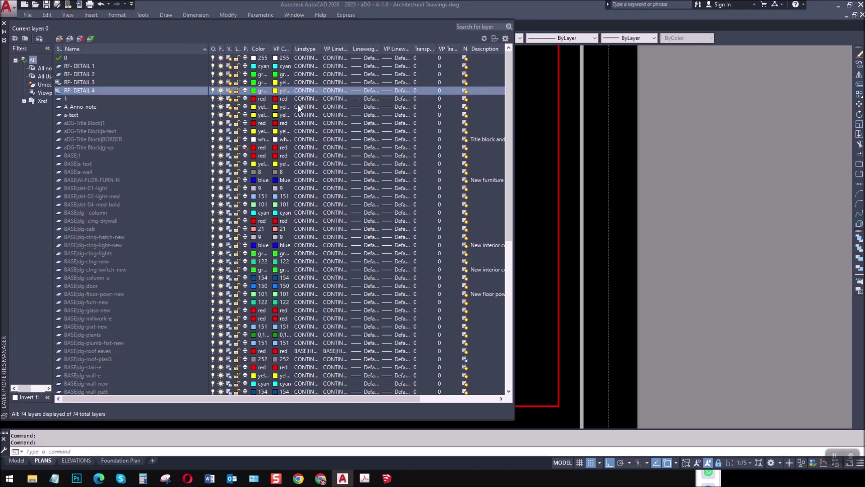
pyautogui.click(362, 259)
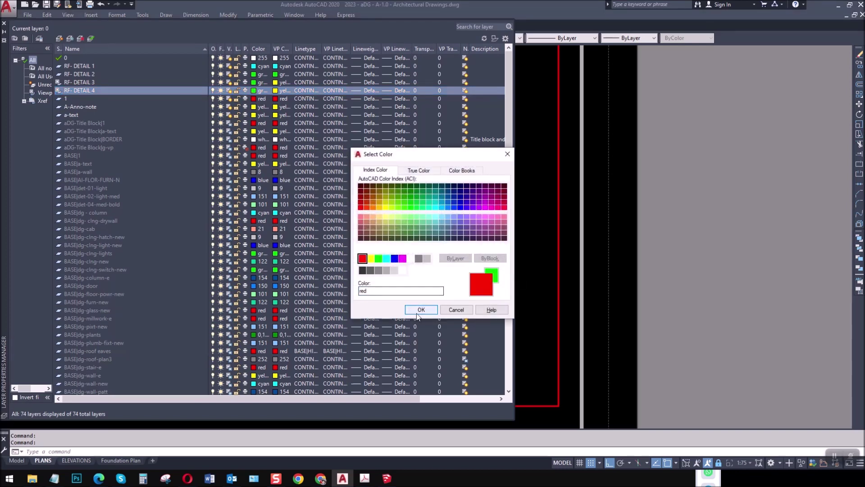
pyautogui.click(418, 311)
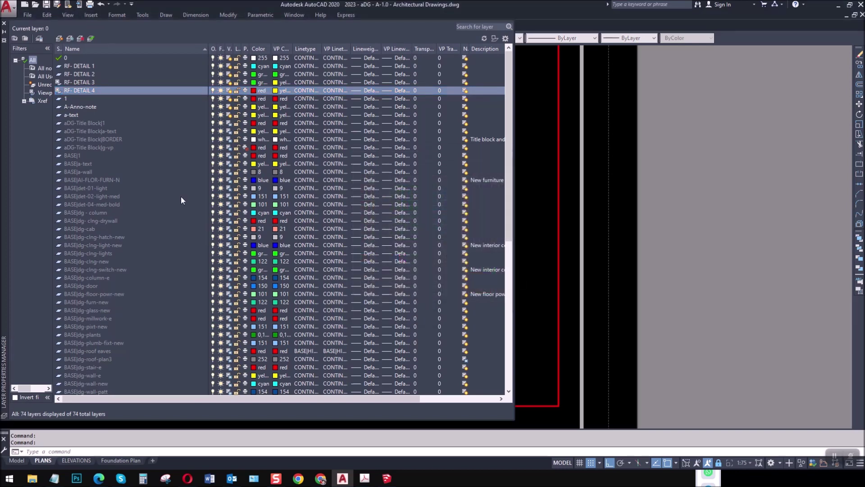
# - Create a new layer named "RF- DETAIL 5" with the color red and close the layer manager
pyautogui.click(59, 39)
pyautogui.write('RF- DETAIL 5')
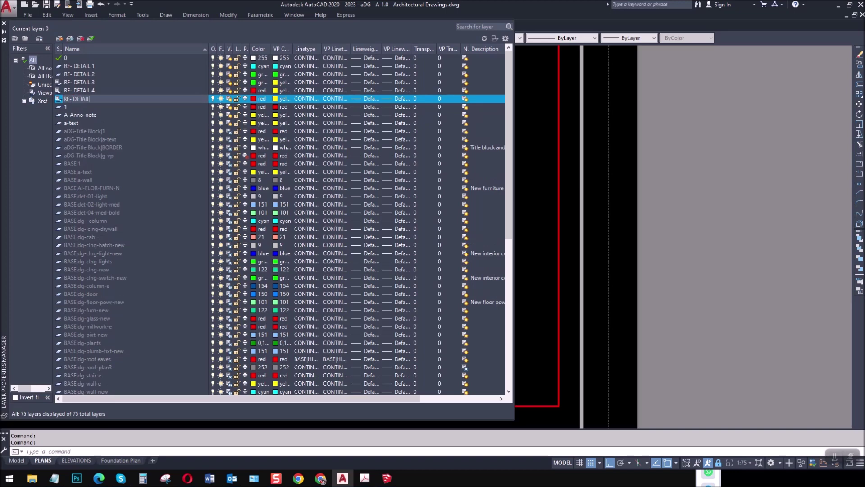
pyautogui.click(255, 99)
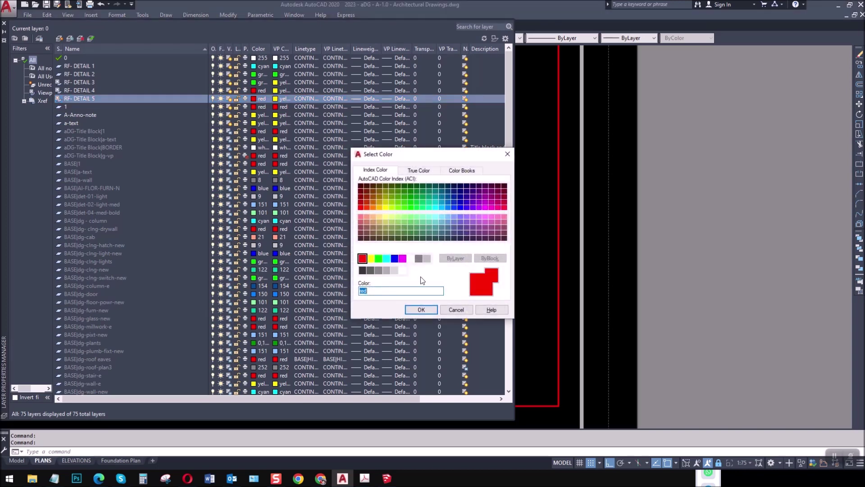
pyautogui.click(421, 310)
pyautogui.click(4, 24)
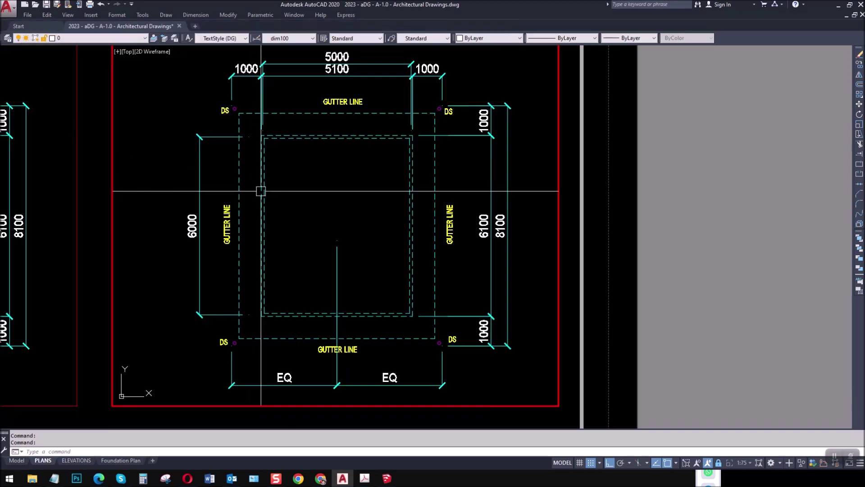
# - Make RF- DETAIL 1 the current layer for drawing the roof framing
pyautogui.scroll(5, 264, 150)
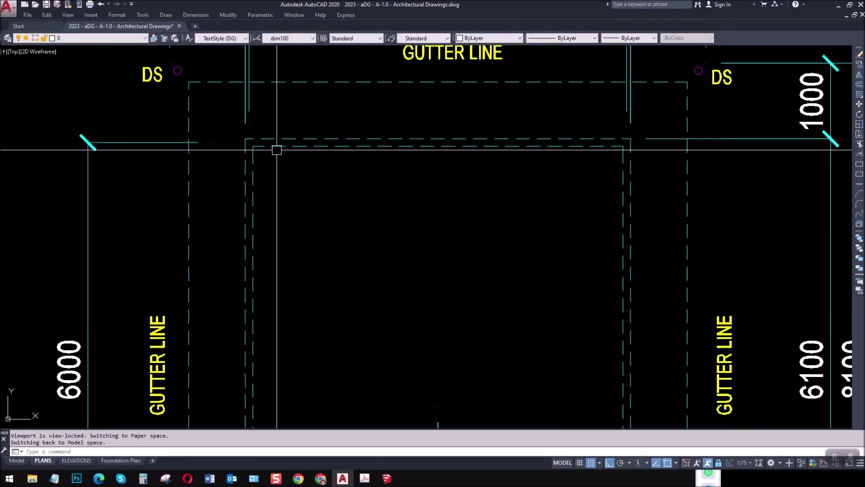
pyautogui.click(132, 38)
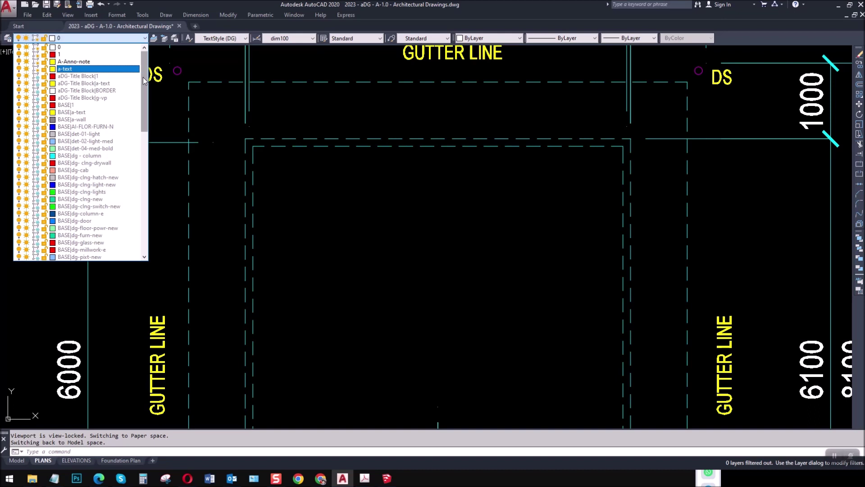
pyautogui.press('Escape')
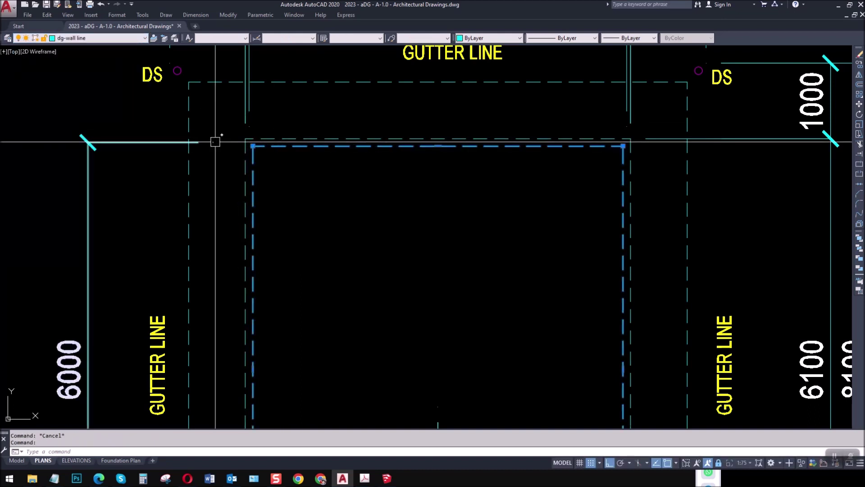
pyautogui.click(143, 38)
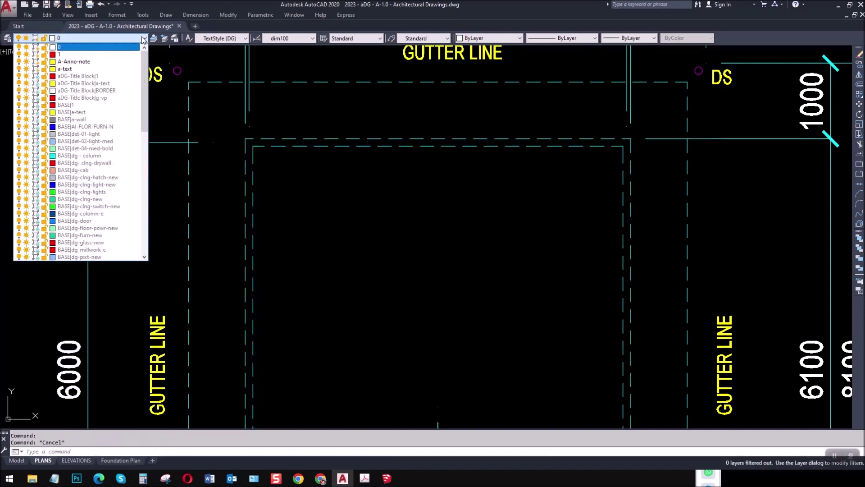
pyautogui.moveTo(144, 101); pyautogui.dragTo(147, 225)
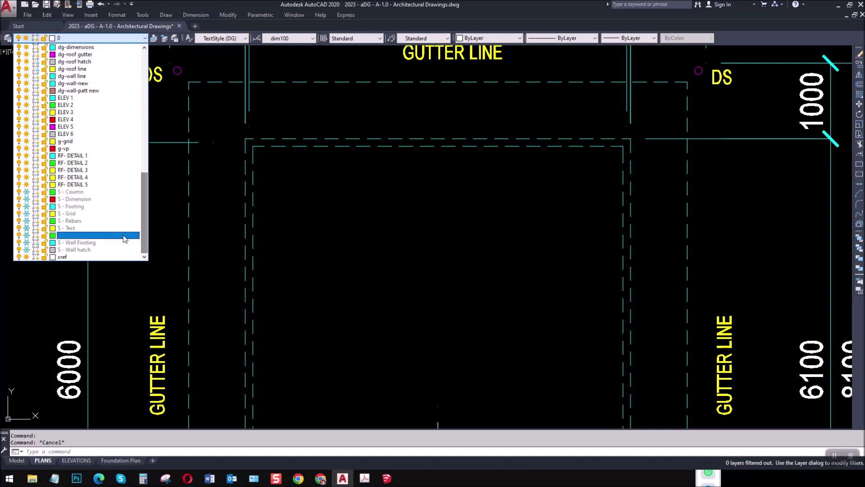
pyautogui.click(84, 155)
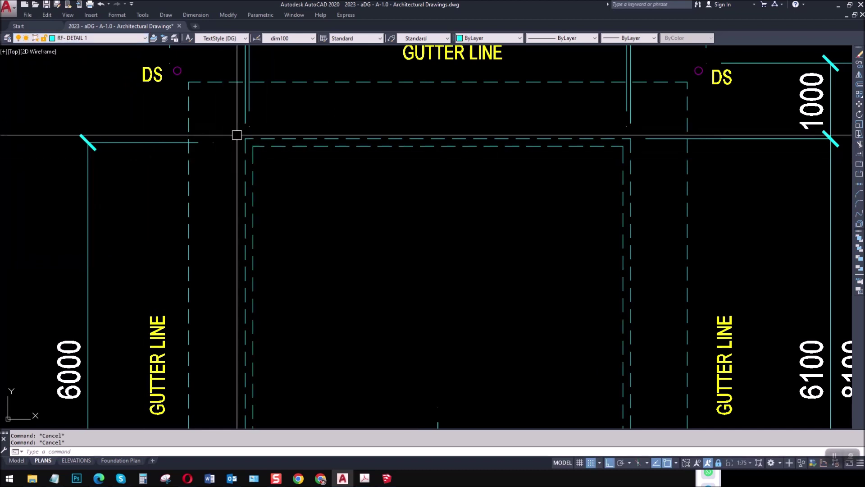
# - Draw a rectangle over the outer dashed wall line, from its upper-left corner to its lower-right corner
pyautogui.write('REC')
pyautogui.press('Return')
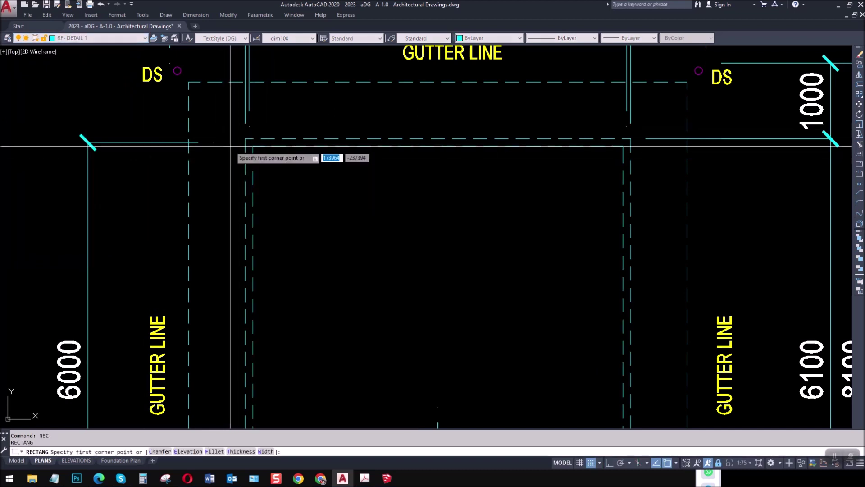
pyautogui.click(245, 139)
pyautogui.scroll(-3, 231, 122)
pyautogui.scroll(3, 344, 237)
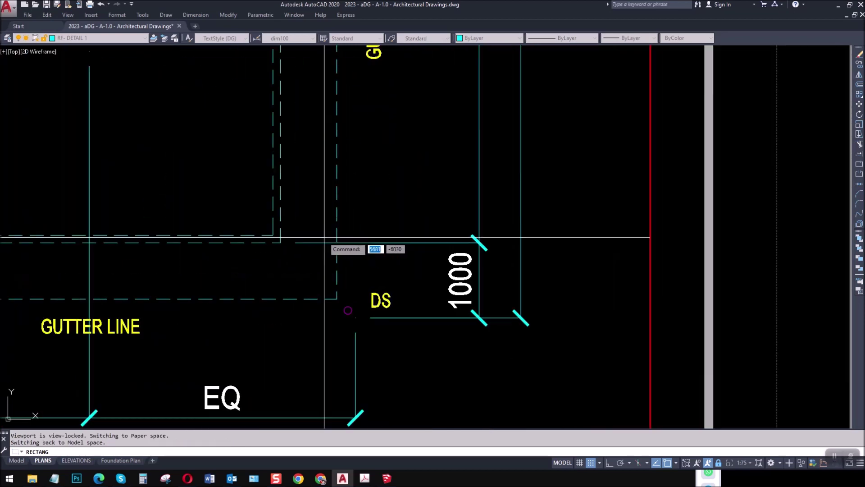
pyautogui.click(280, 242)
pyautogui.scroll(-2, 329, 307)
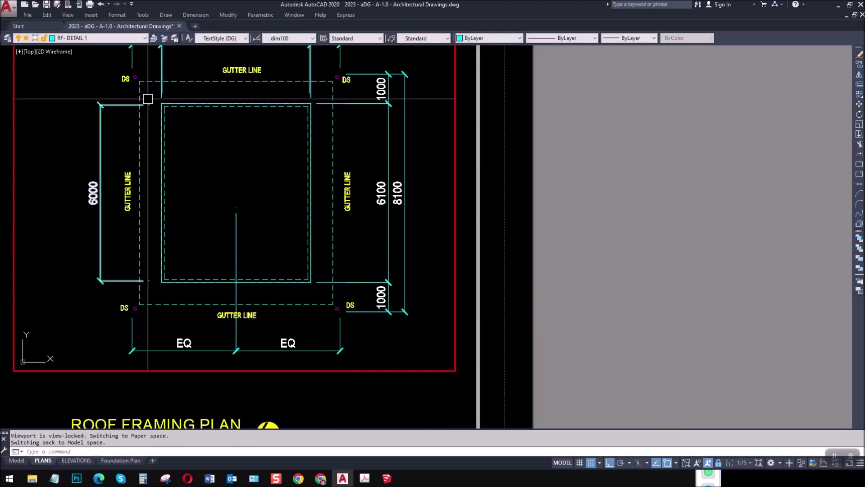
# - Draw a second rectangle over the inner dashed wall line, between its opposite corners
pyautogui.scroll(2, 148, 98)
pyautogui.press('Return')
pyautogui.click(189, 118)
pyautogui.scroll(-1, 192, 118)
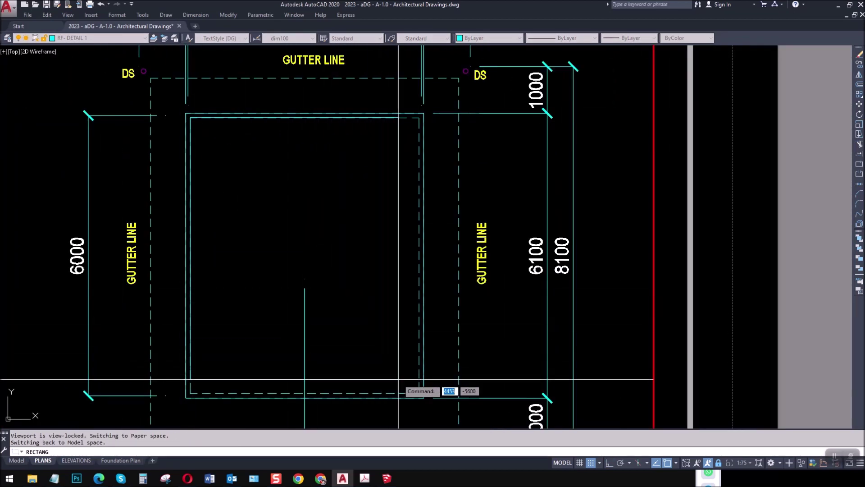
# - Draw a third rectangle over the dashed gutter outline, from its upper-left corner to its lower-right corner
pyautogui.press('Return')
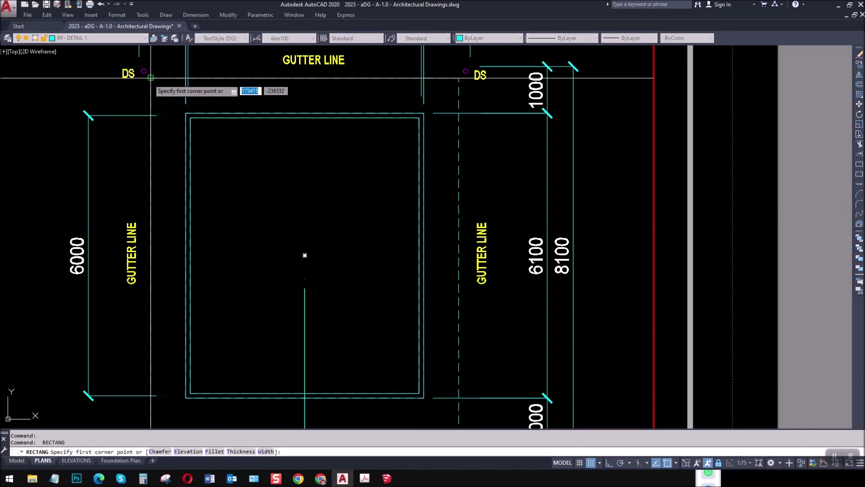
pyautogui.press('Escape')
pyautogui.scroll(-5, 266, 230)
pyautogui.scroll(5, 249, 228)
pyautogui.scroll(-3, 316, 243)
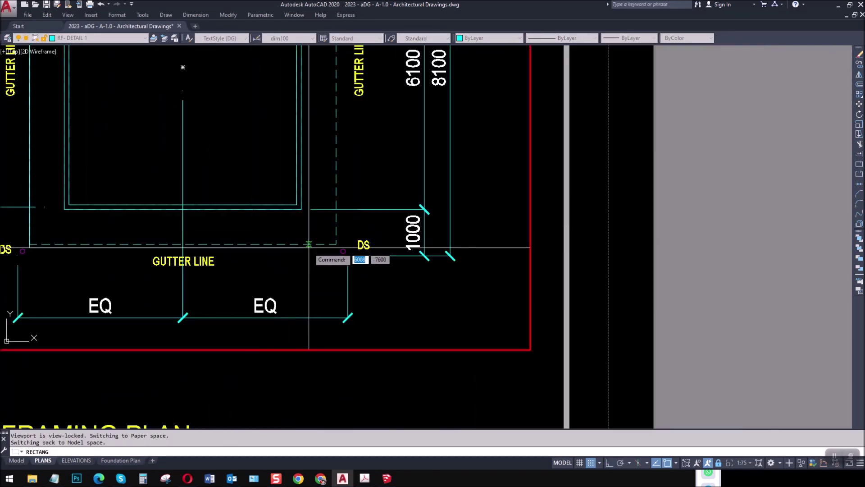
pyautogui.scroll(-3, 286, 230)
pyautogui.press('Return')
pyautogui.press('Escape')
pyautogui.scroll(4, 242, 174)
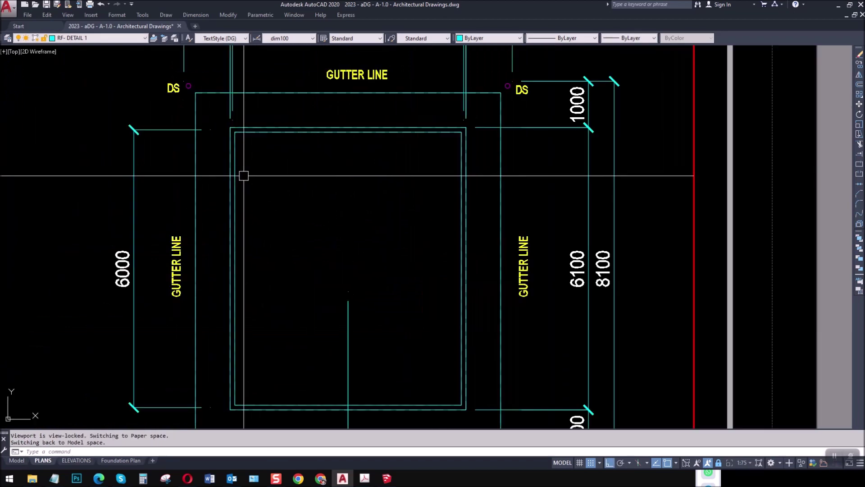
# - Freeze the dg-wall line layer in the current viewport and close the layer manager
pyautogui.press('Return')
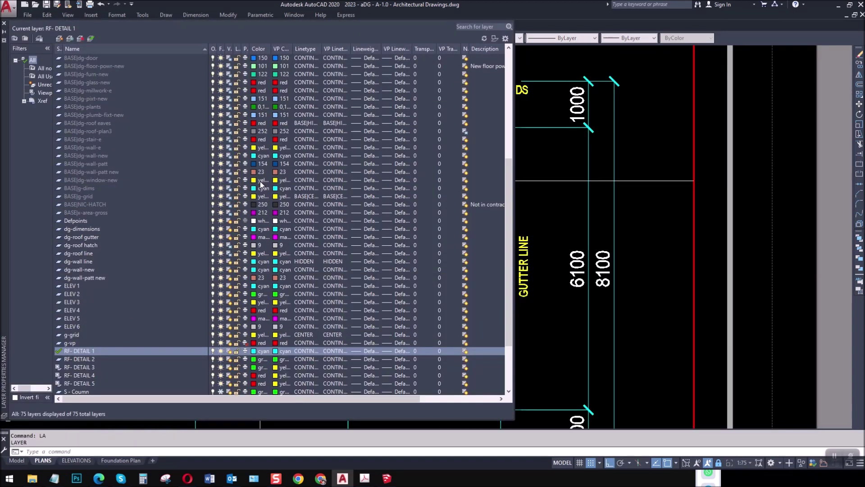
pyautogui.scroll(-3, 98, 323)
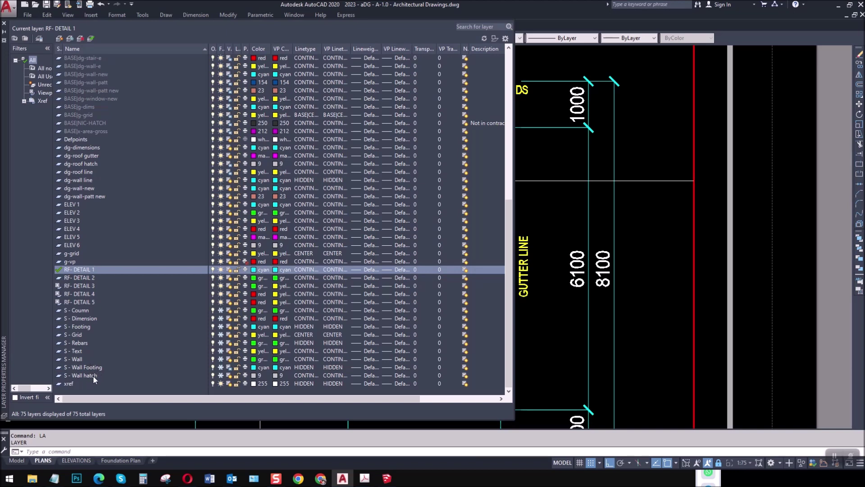
pyautogui.scroll(3, 112, 281)
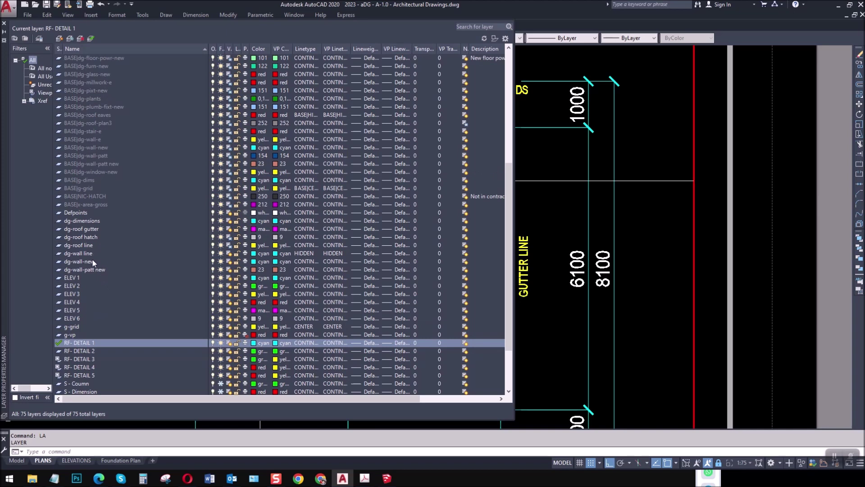
pyautogui.click(229, 255)
pyautogui.click(4, 24)
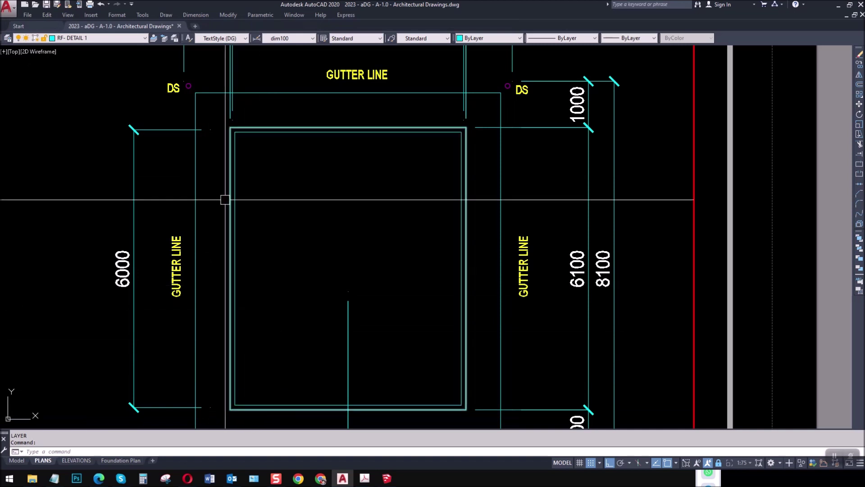
# - Set the linetype of the two wall rectangles to HIDDEN
pyautogui.click(266, 130)
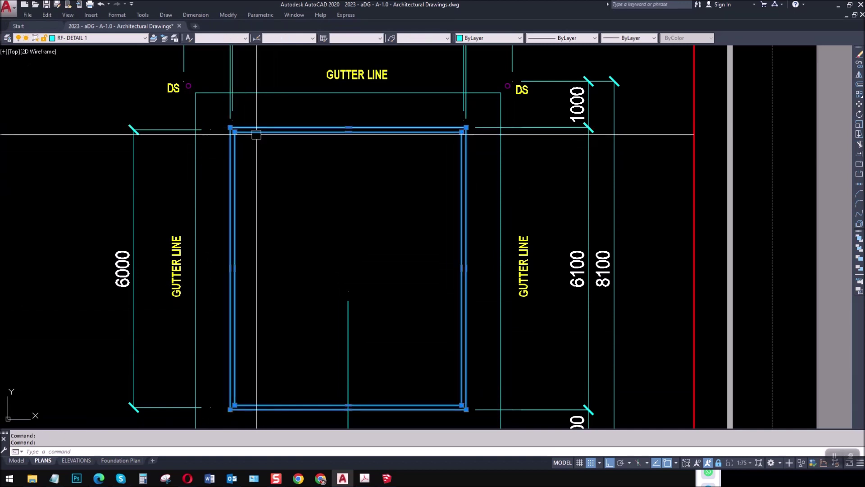
pyautogui.click(581, 39)
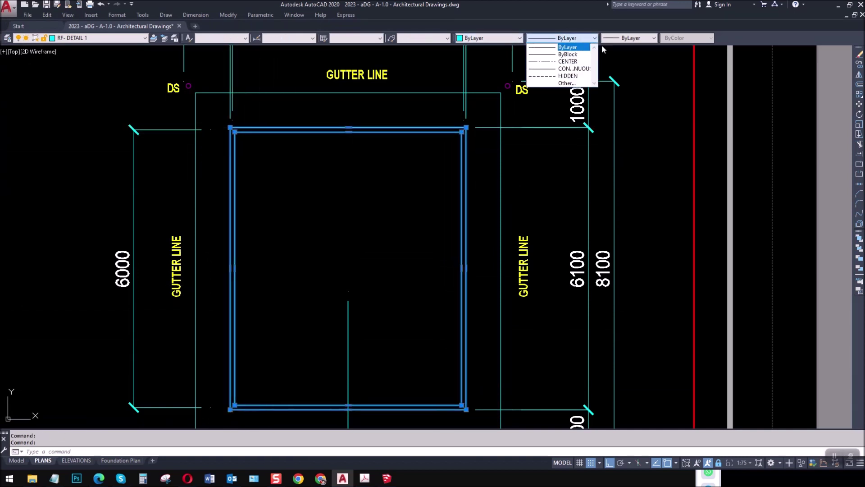
pyautogui.click(574, 76)
pyautogui.press('Escape')
# - Move the outer roof rectangle to the RF- DETAIL 2 layer
pyautogui.click(210, 92)
pyautogui.click(117, 39)
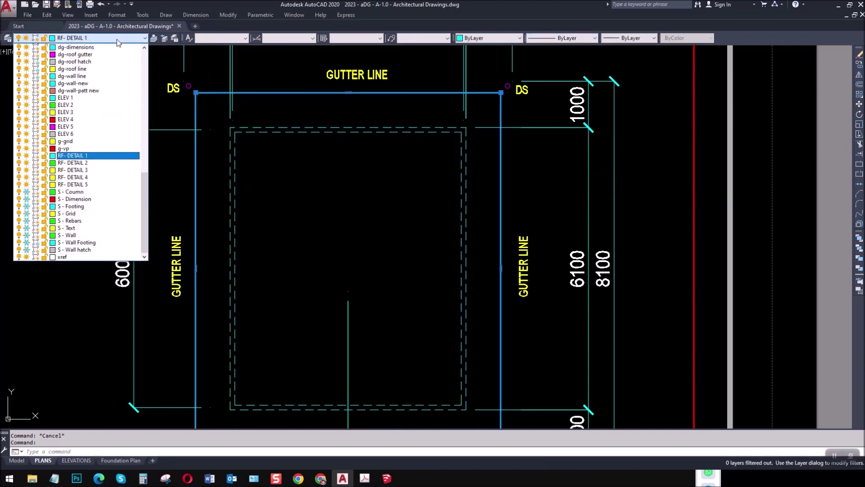
pyautogui.click(84, 163)
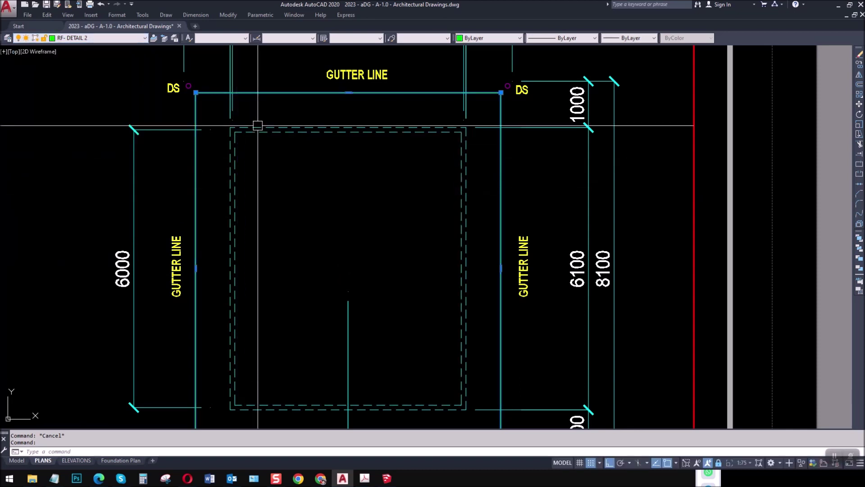
pyautogui.moveTo(261, 108); pyautogui.dragTo(263, 170, button='middle')
pyautogui.press('Escape')
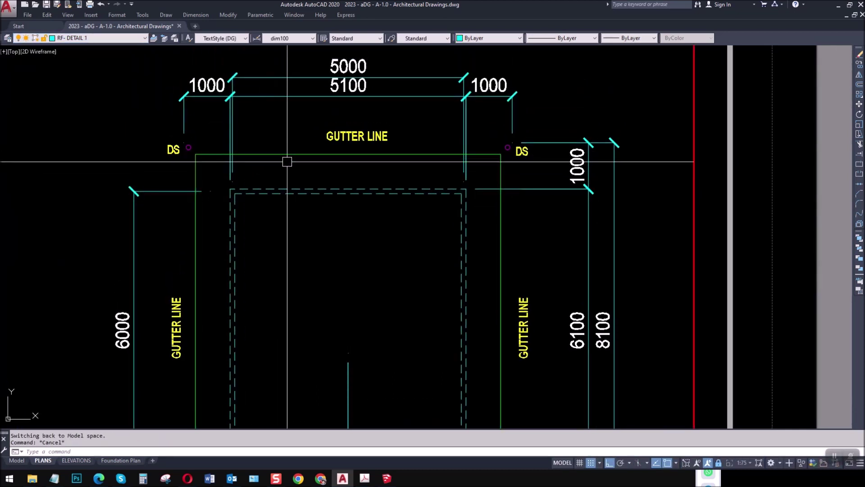
# - Offset the green roof rectangle 200 outward
pyautogui.write('o')
pyautogui.press('Return')
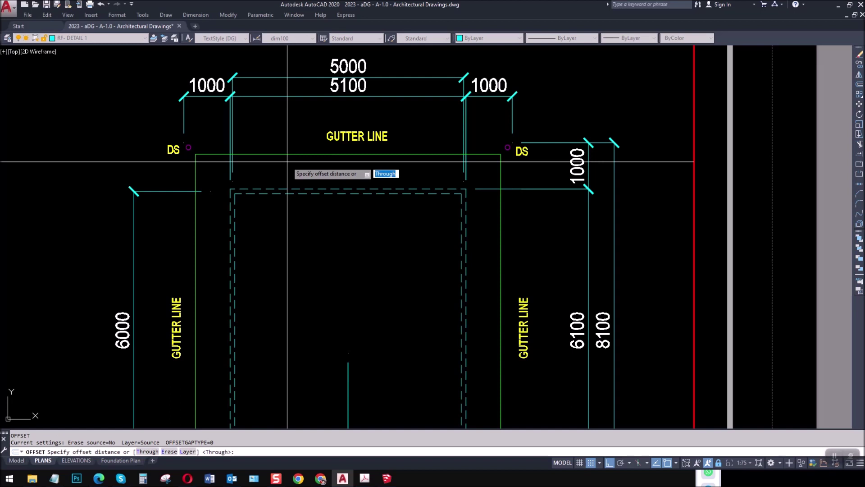
pyautogui.write('200')
pyautogui.press('Return')
pyautogui.click(288, 156)
pyautogui.click(251, 136)
pyautogui.scroll(3, 184, 146)
pyautogui.press('Escape')
pyautogui.press('Escape')
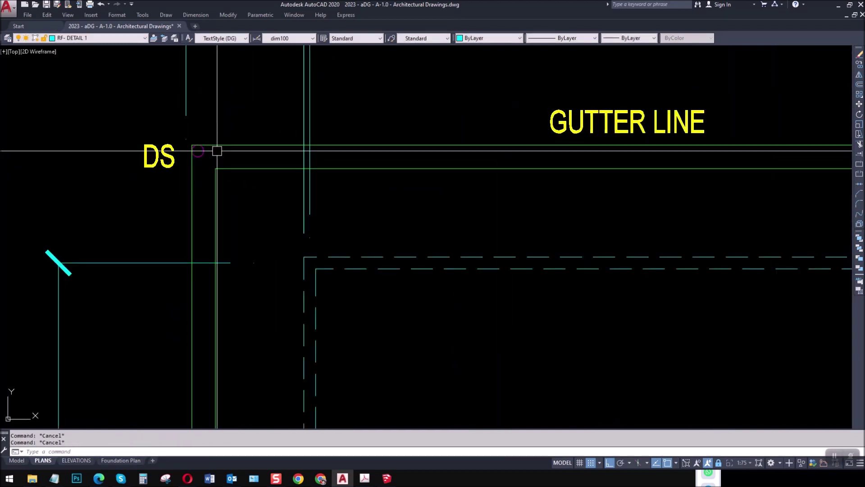
# - Erase the outer copy of the green roof rectangle
pyautogui.write('E')
pyautogui.press('Return')
pyautogui.click(222, 145)
pyautogui.press('Return')
pyautogui.press('Escape')
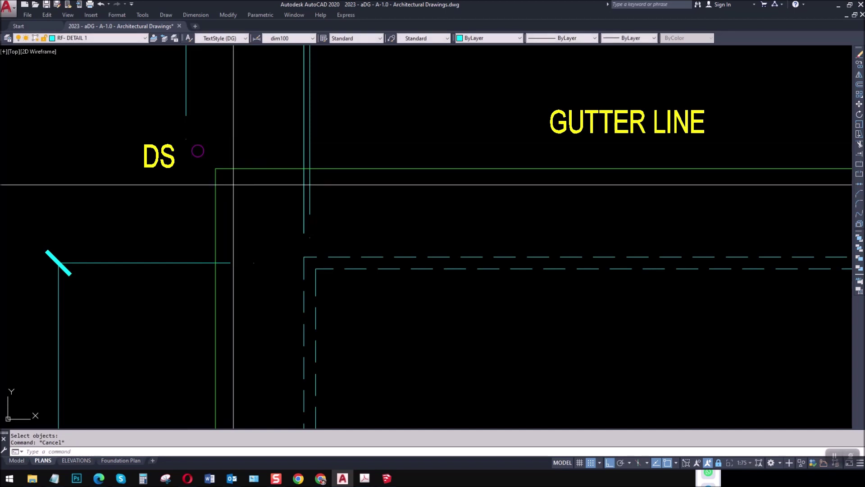
# - Offset the green roof rectangle 300 outward to form the gutter's outer edge
pyautogui.write('o')
pyautogui.press('Return')
pyautogui.press('Return')
pyautogui.click(228, 169)
pyautogui.click(227, 144)
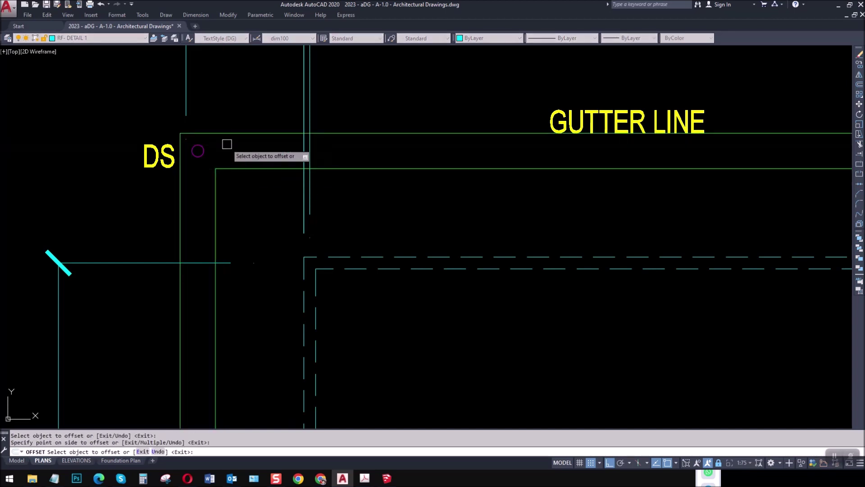
pyautogui.scroll(-6, 226, 144)
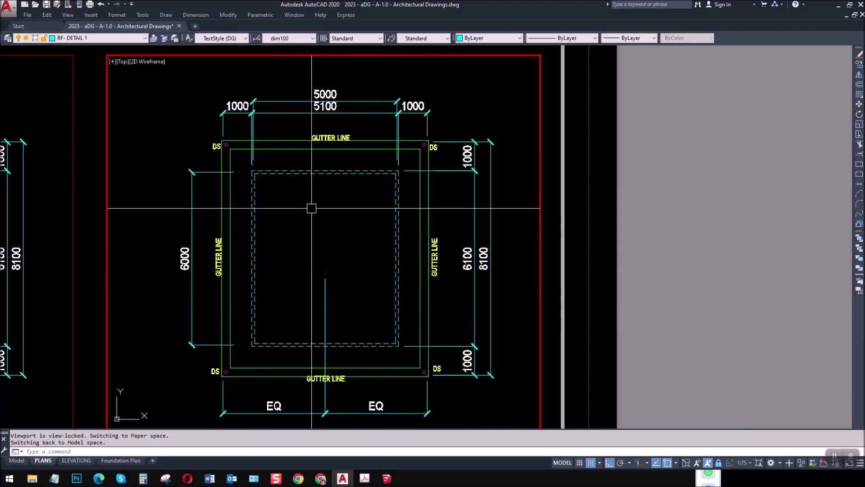
pyautogui.click(305, 172)
pyautogui.press('Escape')
pyautogui.press('Escape')
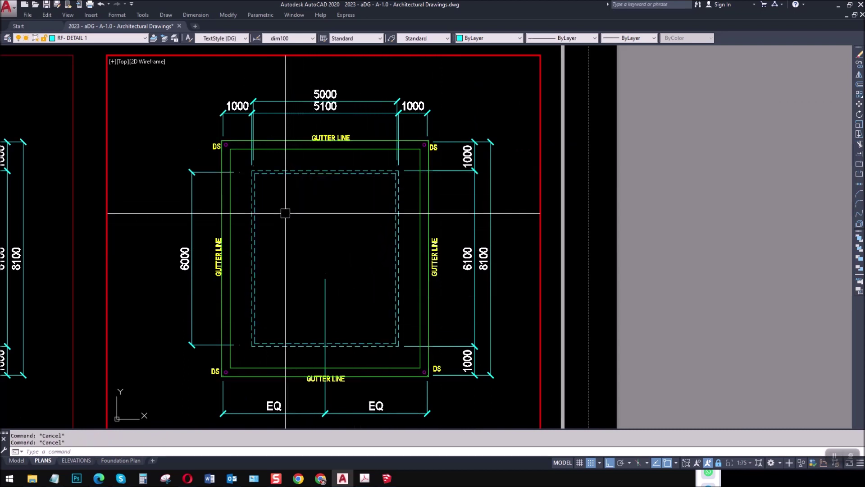
# - Draw a horizontal line between the midpoints of the inner green rectangle's two vertical sides
pyautogui.write('l')
pyautogui.press('Return')
pyautogui.click(231, 258)
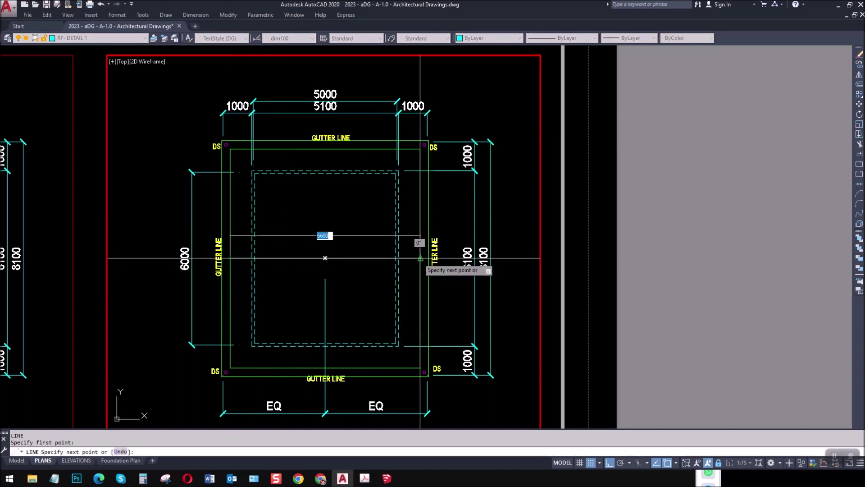
pyautogui.click(420, 258)
pyautogui.press('Return')
pyautogui.press('Escape')
# - Assign the horizontal middle line to the ELEV 2 layer
pyautogui.click(276, 258)
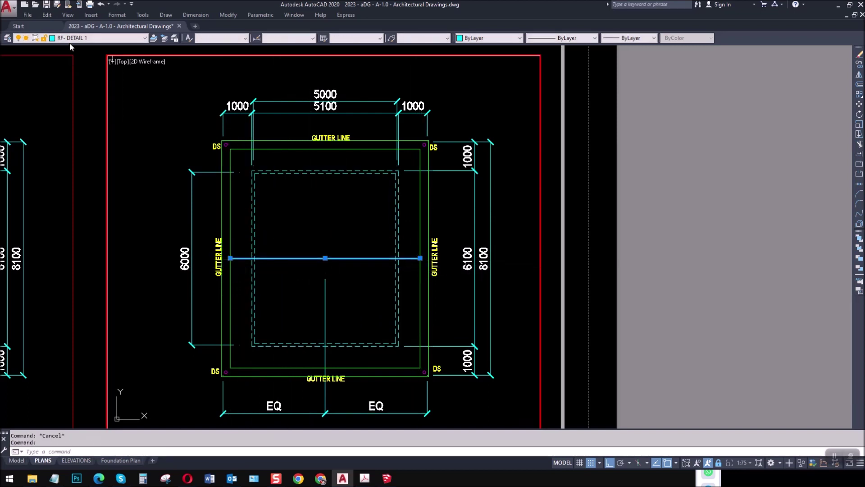
pyautogui.click(106, 38)
pyautogui.press('Escape')
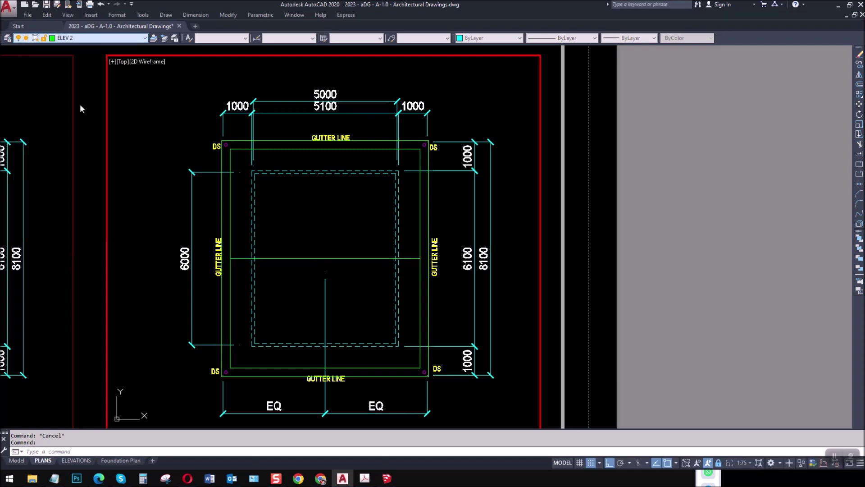
# - Try offsetting the horizontal middle line to its upper side
pyautogui.scroll(2, 311, 260)
pyautogui.write('o')
pyautogui.press('Return')
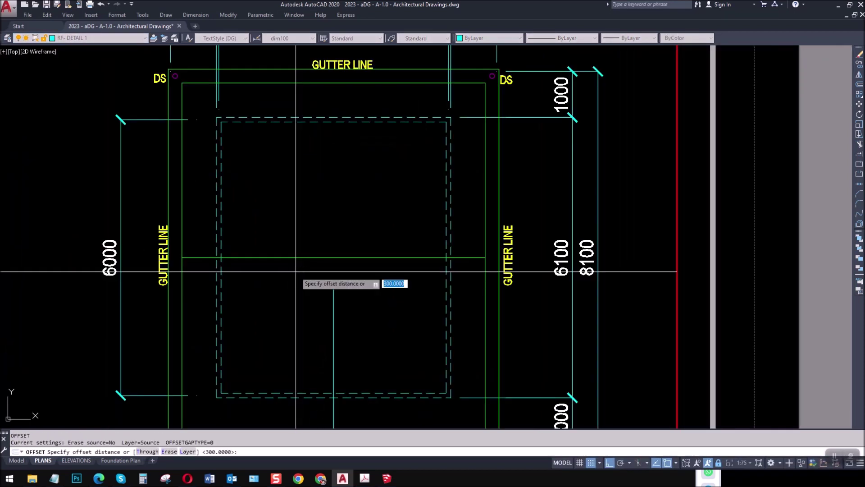
pyautogui.press('Return')
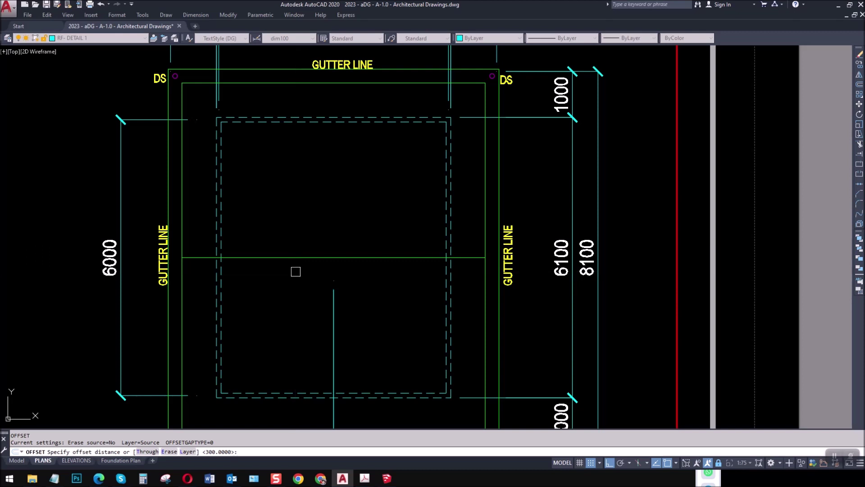
pyautogui.click(295, 258)
pyautogui.click(290, 223)
pyautogui.scroll(3, 279, 259)
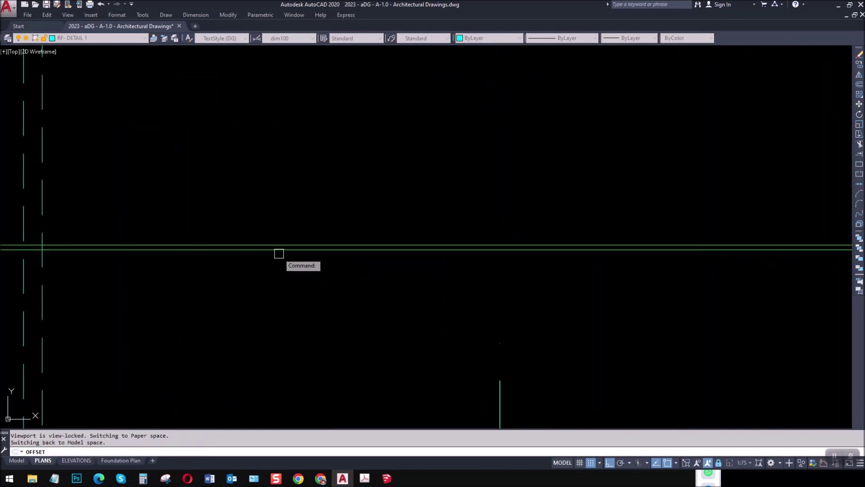
# - Erase the trial offset copy of the horizontal middle line
pyautogui.press('Return')
pyautogui.click(278, 249)
pyautogui.press('Escape')
pyautogui.write('e')
pyautogui.press('Return')
pyautogui.press('Escape')
# - Offset the horizontal middle line 50 to both its upper and lower sides
pyautogui.press('Return')
pyautogui.write('50')
pyautogui.press('Return')
pyautogui.click(252, 250)
pyautogui.click(247, 205)
pyautogui.click(250, 249)
pyautogui.click(248, 261)
pyautogui.scroll(-2, 247, 255)
pyautogui.scroll(-4, 256, 261)
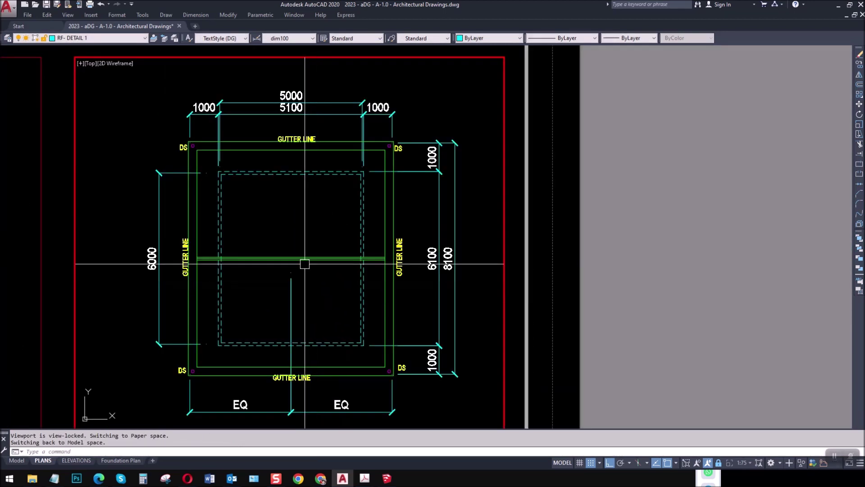
# - Draw diagonal construction lines through the inner and outer gutter corners at the plan's upper-left and upper-right
pyautogui.write('XL')
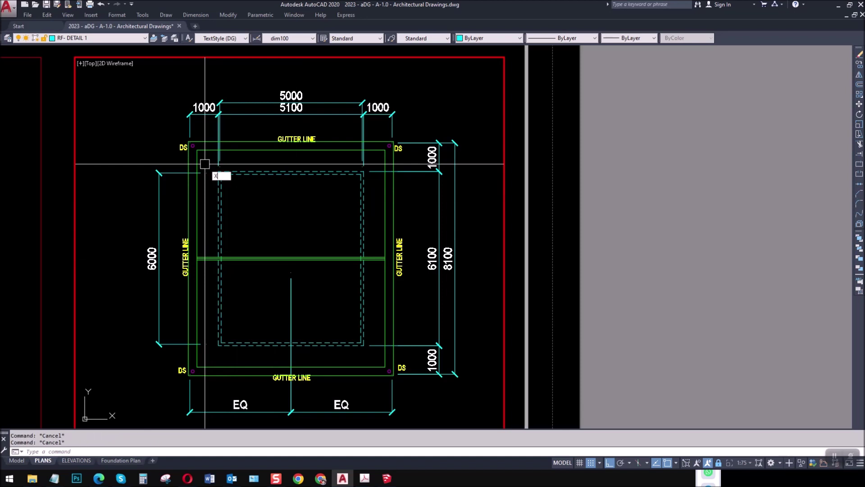
pyautogui.press('Return')
pyautogui.scroll(2, 203, 162)
pyautogui.click(195, 144)
pyautogui.click(180, 131)
pyautogui.press('Return')
pyautogui.press('Return')
pyautogui.click(509, 130)
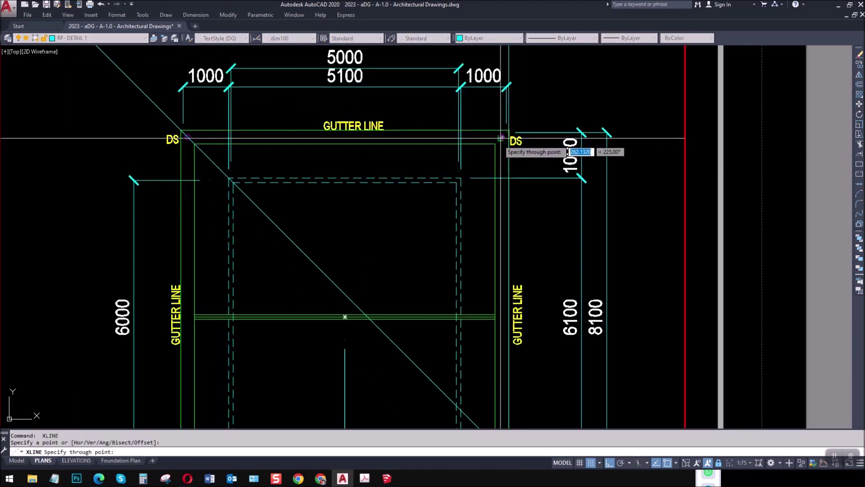
pyautogui.click(495, 143)
pyautogui.press('Return')
pyautogui.scroll(-1, 380, 129)
pyautogui.press('Escape')
pyautogui.press('Escape')
# - Fillet the two diagonal construction lines so they meet in a V above the horizontal middle line
pyautogui.write('F')
pyautogui.press('Return')
pyautogui.click(343, 218)
pyautogui.click(373, 221)
pyautogui.press('Return')
pyautogui.press('Escape')
# - Trim the ends of both diagonals that extend beyond the inner green rectangle's upper corners
pyautogui.scroll(2, 453, 158)
pyautogui.write('tr')
pyautogui.press('Return')
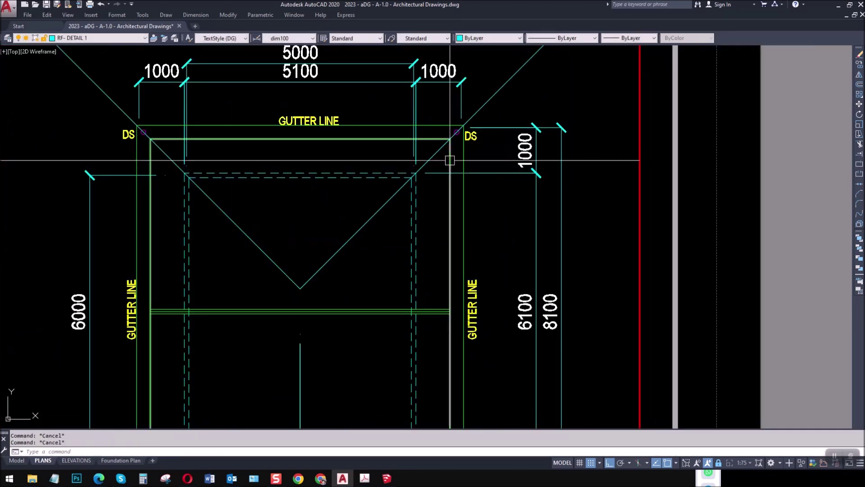
pyautogui.press('Return')
pyautogui.click(484, 110)
pyautogui.click(119, 108)
pyautogui.press('Return')
pyautogui.press('Escape')
pyautogui.press('Escape')
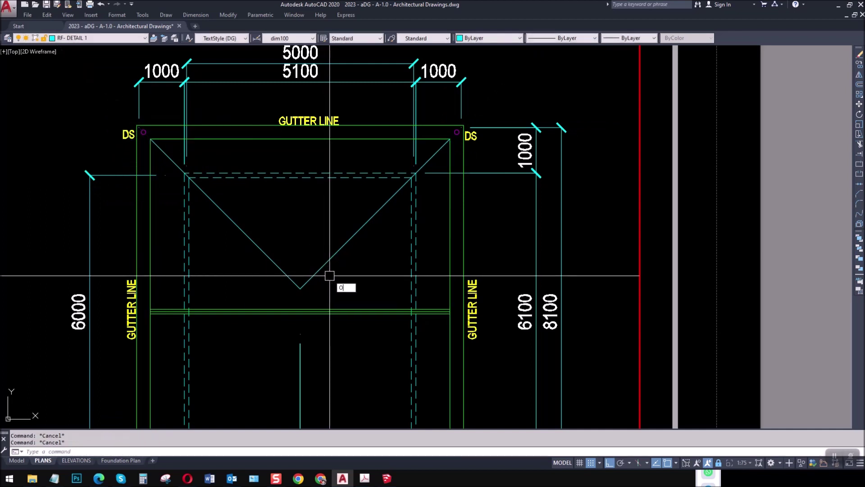
# - Offset the right-hand diagonal of the V 50 to both sides
pyautogui.press('Return')
pyautogui.press('Return')
pyautogui.click(322, 265)
pyautogui.click(334, 261)
pyautogui.click(330, 261)
pyautogui.click(338, 268)
# - Offset the left-hand diagonal of the V 50 to both sides
pyautogui.scroll(2, 262, 272)
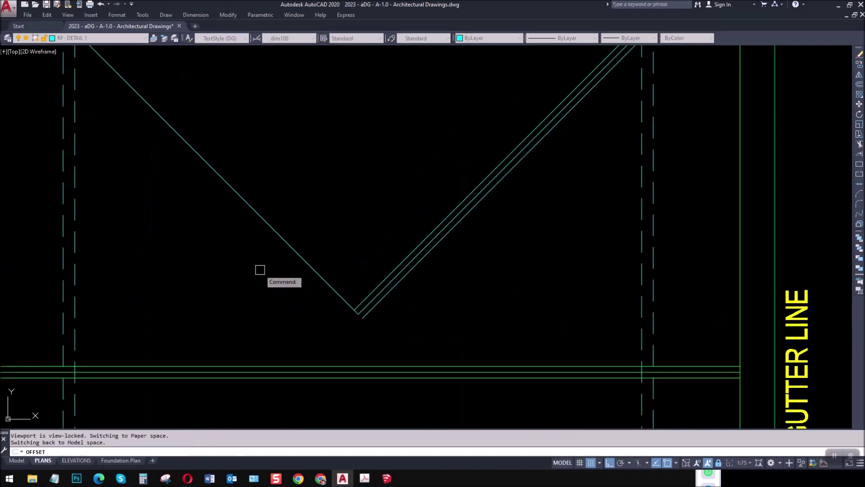
pyautogui.click(285, 247)
pyautogui.click(298, 240)
pyautogui.click(287, 251)
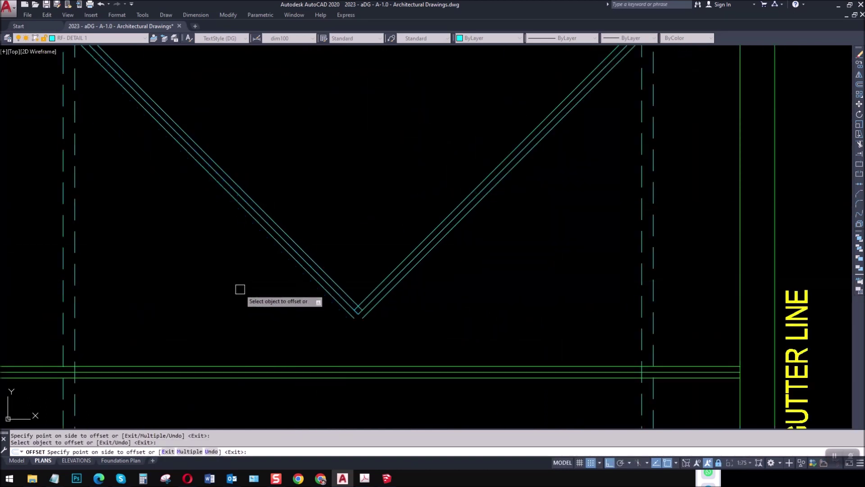
pyautogui.click(239, 290)
pyautogui.press('space')
pyautogui.scroll(2, 366, 314)
pyautogui.press('Escape')
pyautogui.press('Escape')
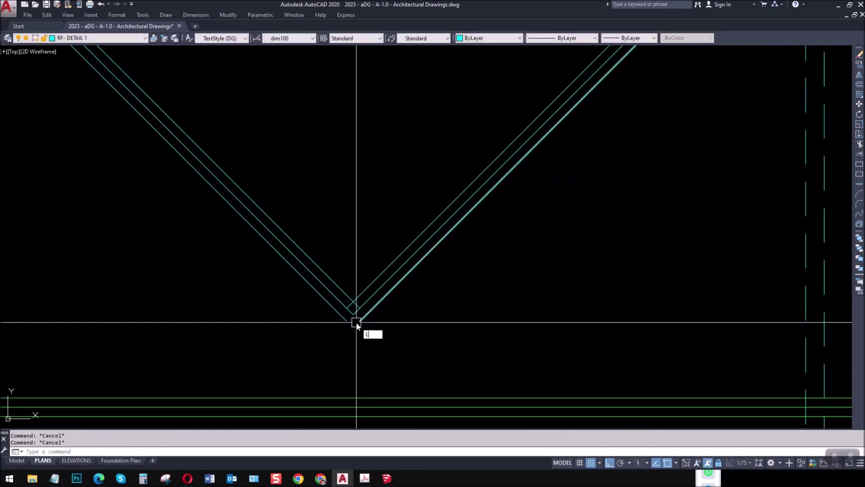
pyautogui.press('Escape')
# - Mirror the V-shaped diagonal members about the horizontal centerline to the lower half, keeping the originals
pyautogui.write('MI')
pyautogui.press('space')
pyautogui.click(397, 330)
pyautogui.click(322, 280)
pyautogui.scroll(-4, 294, 220)
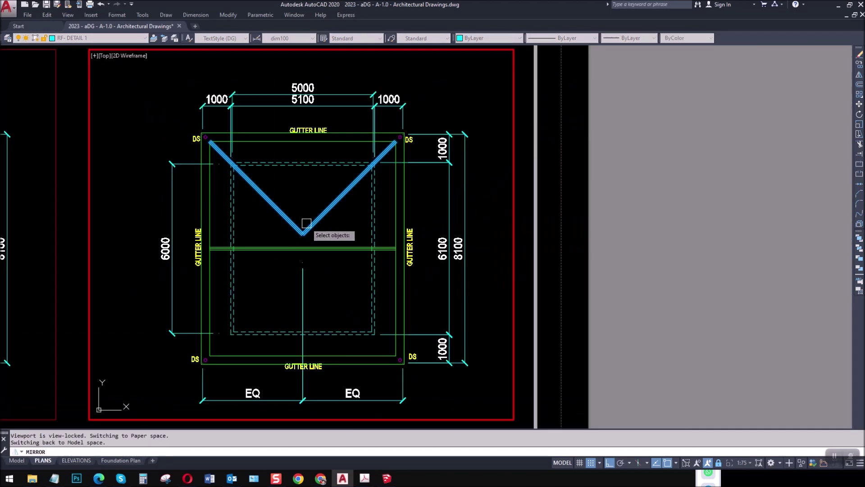
pyautogui.press('Return')
pyautogui.scroll(3, 411, 248)
pyautogui.click(384, 242)
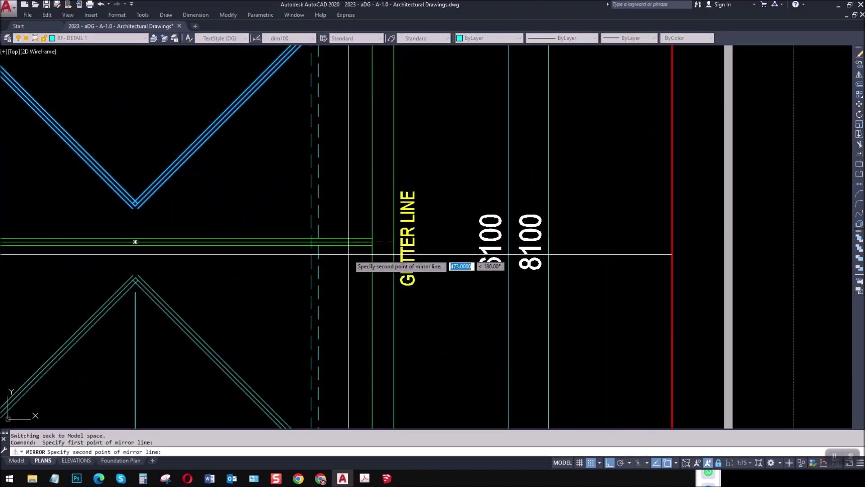
pyautogui.click(272, 273)
pyautogui.press('space')
pyautogui.moveTo(164, 245); pyautogui.dragTo(265, 241, button='middle')
pyautogui.press('Escape')
pyautogui.press('Escape')
# - Draw a vertical ridge line from the vertex of the upper V to the vertex of the lower V
pyautogui.write('L')
pyautogui.press('space')
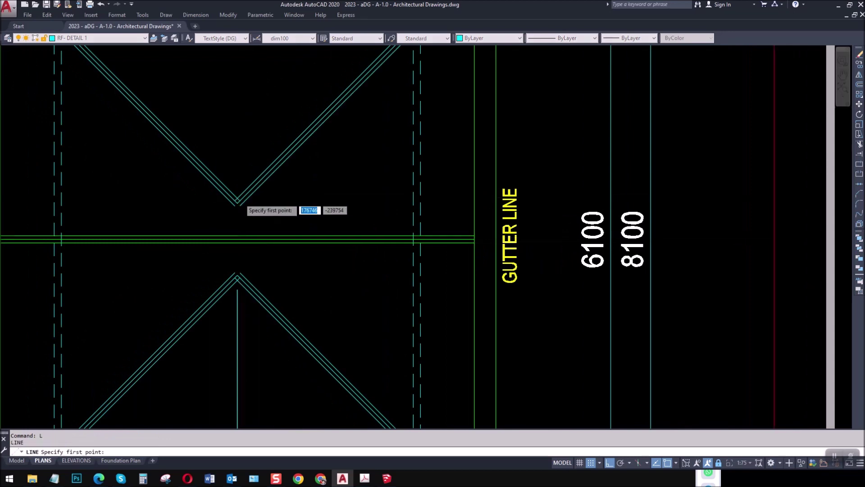
pyautogui.scroll(2, 238, 202)
pyautogui.click(234, 206)
pyautogui.click(235, 390)
pyautogui.press('Escape')
# - Offset the short vertical ridge line by 50 to both sides
pyautogui.write('O')
pyautogui.press('space')
pyautogui.write('50')
pyautogui.press('space')
pyautogui.click(236, 239)
pyautogui.click(332, 223)
pyautogui.press('Escape')
pyautogui.scroll(-5, 276, 258)
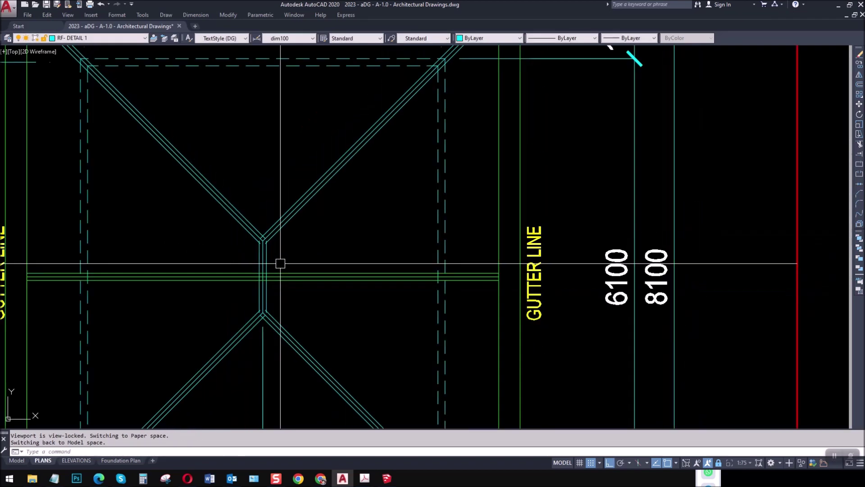
# - Extend the three vertical ridge lines up and down to the top and bottom edges of the inner gutter rectangle
pyautogui.press('Escape')
pyautogui.press('Escape')
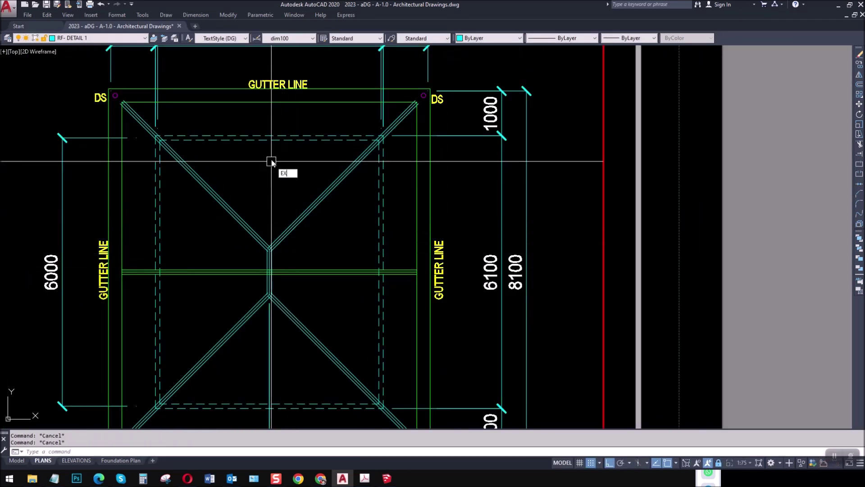
pyautogui.click(277, 102)
pyautogui.press('space')
pyautogui.scroll(5, 283, 260)
pyautogui.click(283, 258)
pyautogui.click(195, 256)
pyautogui.scroll(-8, 265, 147)
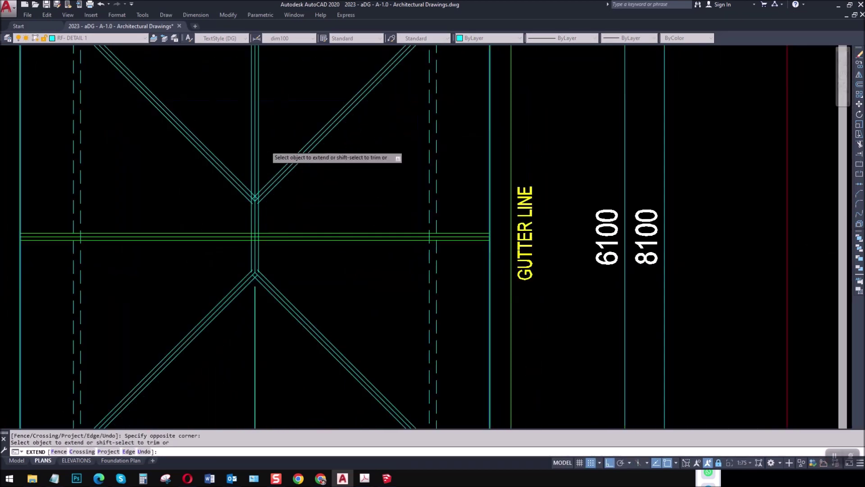
pyautogui.scroll(2, 271, 274)
pyautogui.scroll(2, 270, 133)
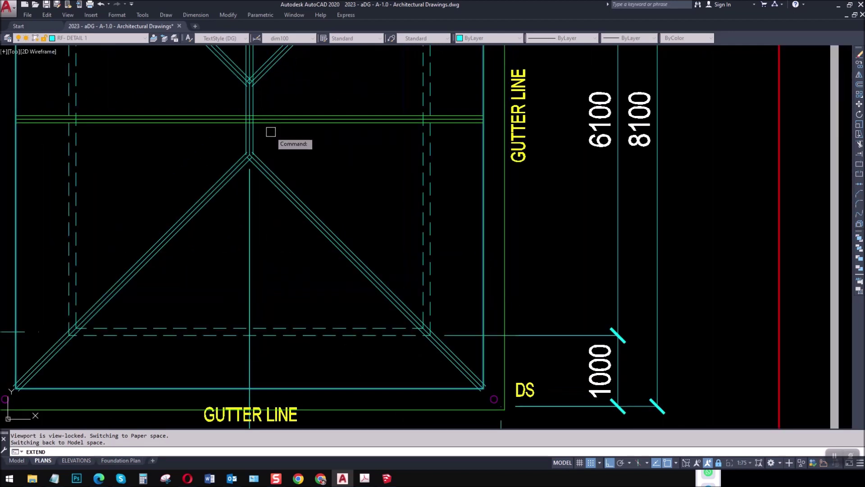
pyautogui.scroll(3, 251, 164)
pyautogui.scroll(-4, 271, 185)
pyautogui.scroll(6, 276, 136)
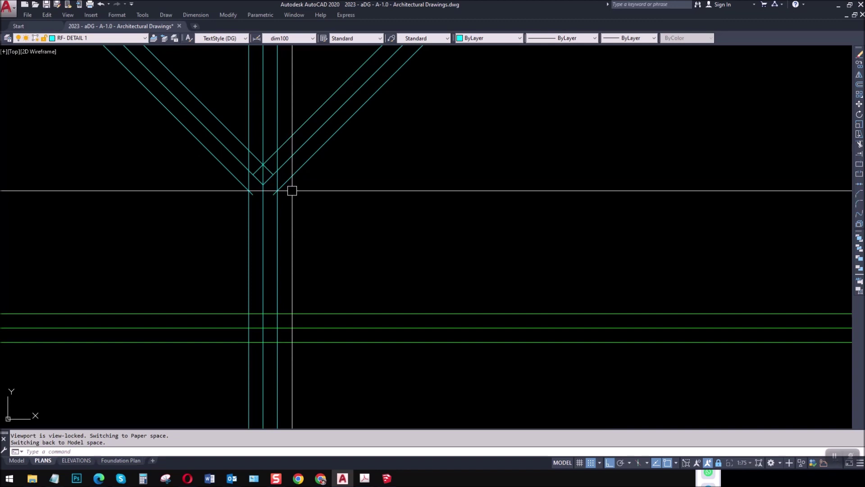
# - Draw a horizontal construction line through the vertex of the upper V
pyautogui.press('Escape')
pyautogui.write('XL')
pyautogui.press('Return')
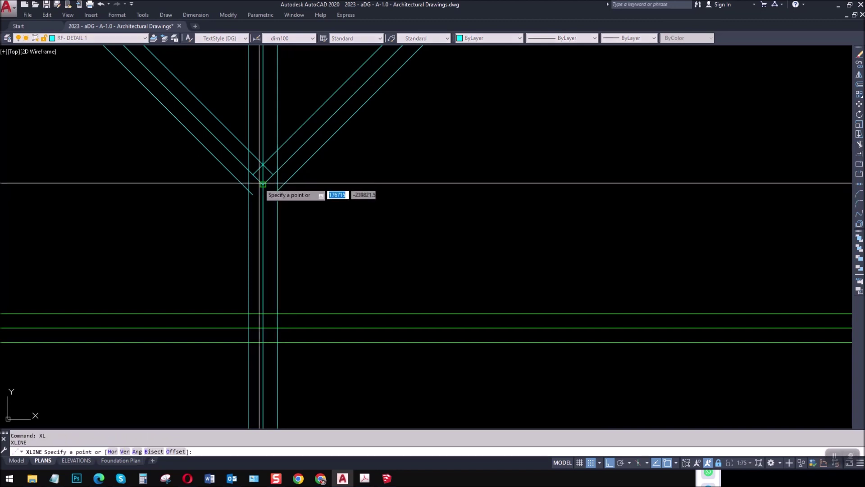
pyautogui.scroll(-2, 263, 185)
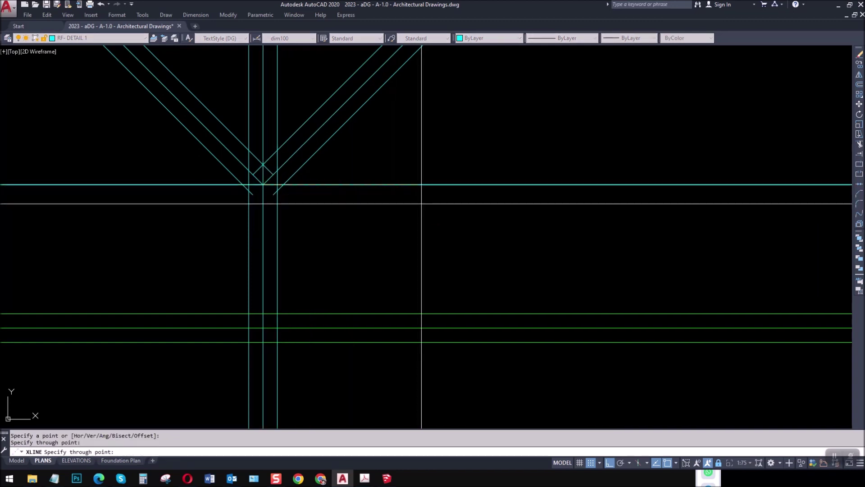
pyautogui.press('Escape')
# - Copy the middle beam's two outer lines from its centerline up to the construction line at the upper V's vertex
pyautogui.write('CO')
pyautogui.press('Return')
pyautogui.click(362, 314)
pyautogui.click(361, 296)
pyautogui.press('Return')
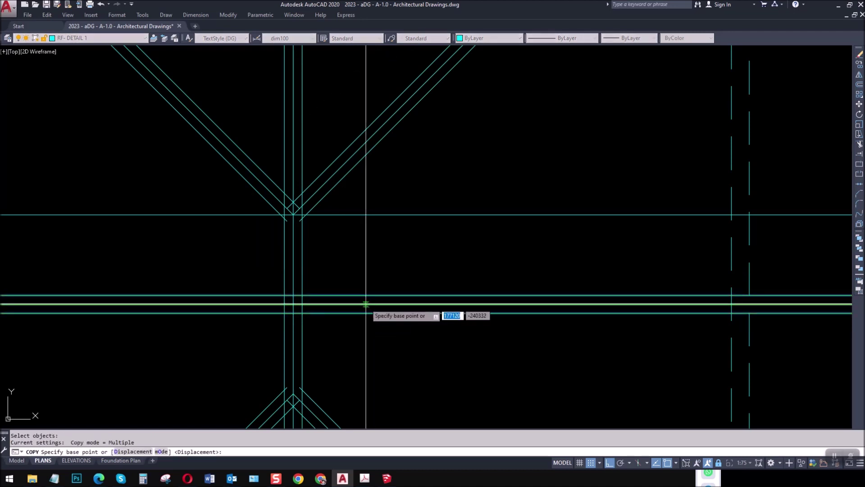
pyautogui.click(361, 304)
pyautogui.click(361, 215)
pyautogui.press('Return')
# - Copy the upper horizontal beam's two lines down to the vertex of the lower V
pyautogui.press('Return')
pyautogui.click(344, 224)
pyautogui.press('Return')
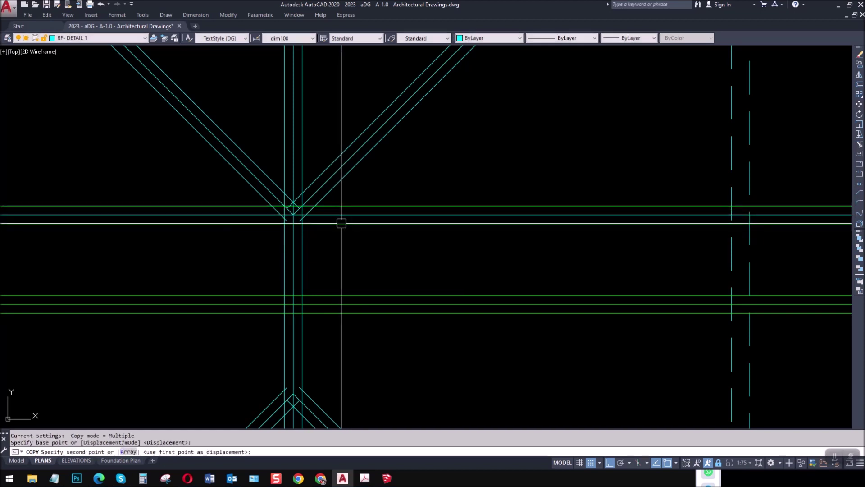
pyautogui.press('Escape')
pyautogui.press('Return')
pyautogui.click(335, 206)
pyautogui.press('Return')
pyautogui.scroll(-3, 302, 225)
pyautogui.scroll(5, 299, 286)
pyautogui.click(281, 241)
pyautogui.press('Escape')
pyautogui.scroll(-5, 363, 290)
pyautogui.scroll(3, 462, 273)
pyautogui.press('Escape')
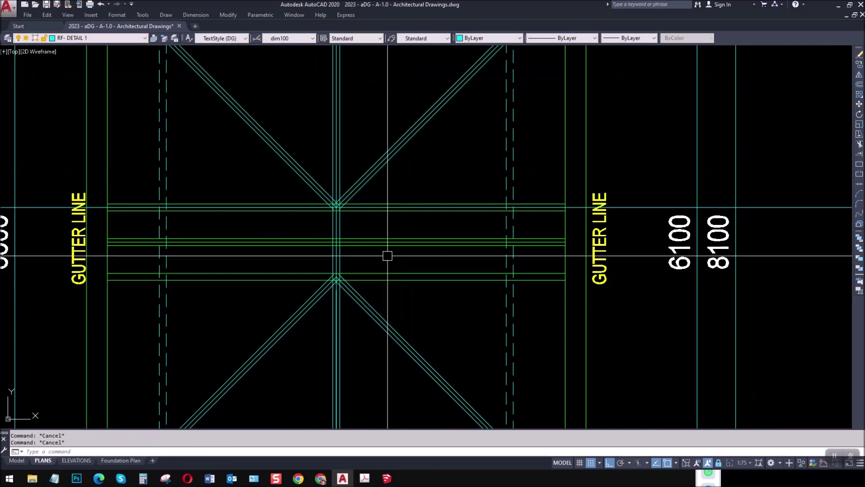
# - Erase the middle beam's three lines and the horizontal construction line through the upper vertex
pyautogui.write('e')
pyautogui.press('Return')
pyautogui.click(405, 257)
pyautogui.click(388, 228)
pyautogui.press('Return')
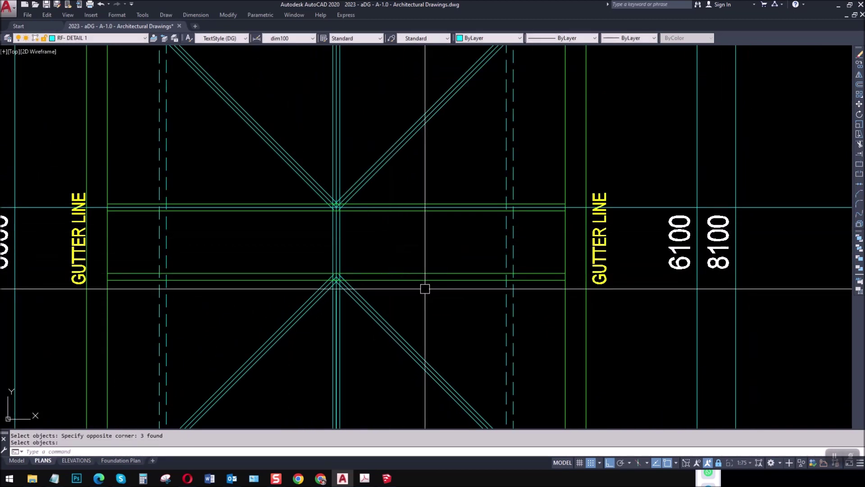
pyautogui.press('Escape')
pyautogui.write('e')
pyautogui.press('Return')
pyautogui.press('Escape')
# - Match the outer lines of the upper diagonals and the vertical ridge to the properties of the green horizontal beam
pyautogui.scroll(6, 456, 228)
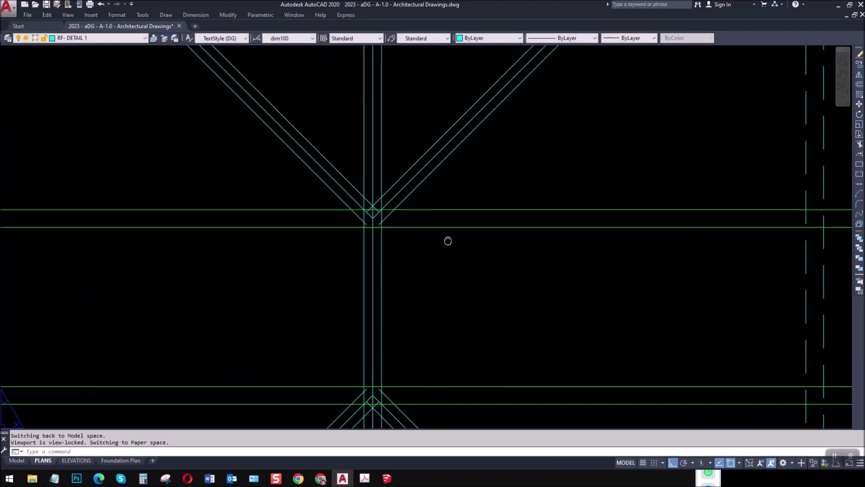
pyautogui.write('ma')
pyautogui.press('Return')
pyautogui.click(378, 262)
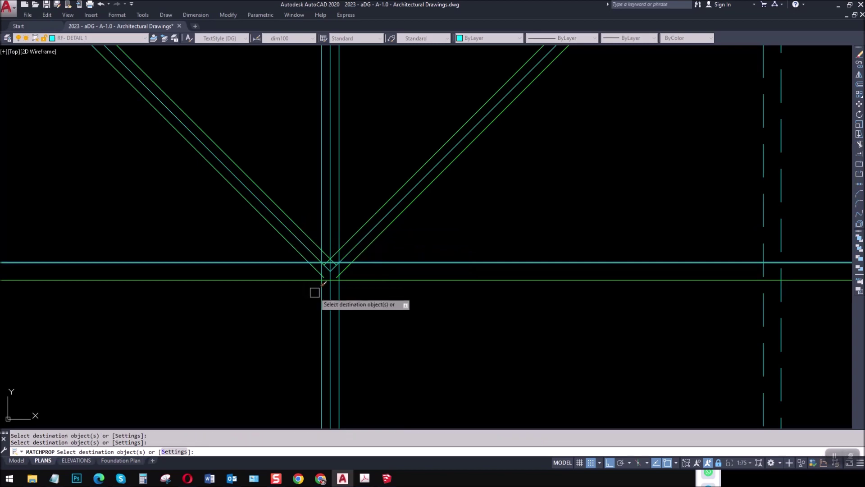
pyautogui.press('Escape')
pyautogui.scroll(-3, 335, 287)
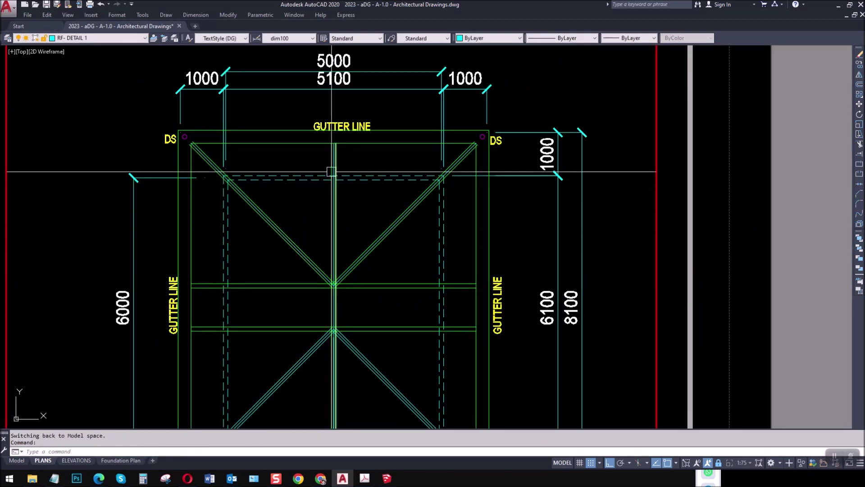
pyautogui.scroll(1, 355, 149)
pyautogui.scroll(-1, 353, 154)
pyautogui.scroll(10, 332, 311)
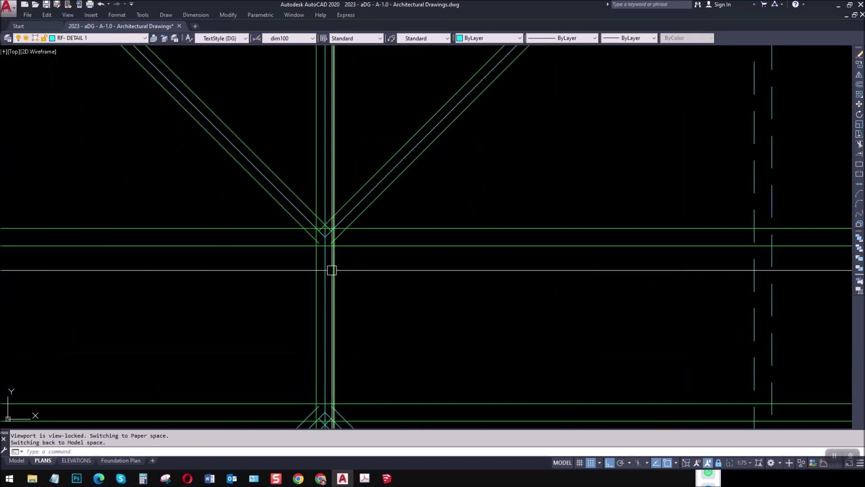
pyautogui.press('Escape')
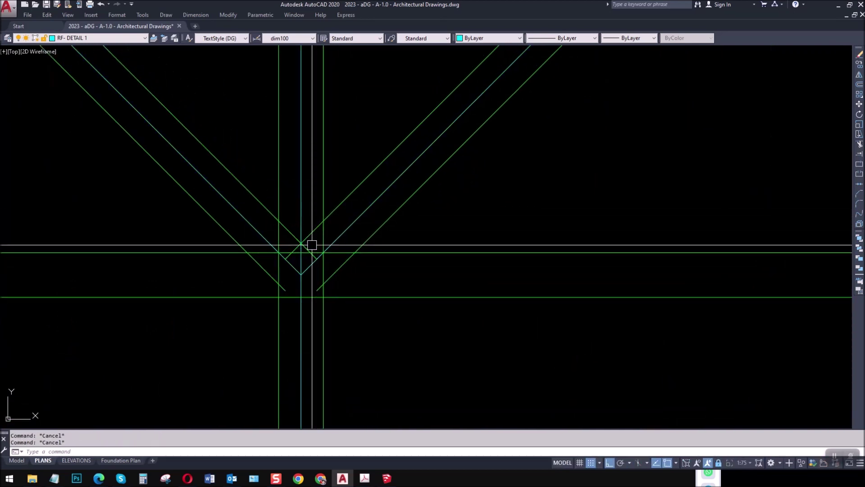
pyautogui.write('f')
pyautogui.press('Return')
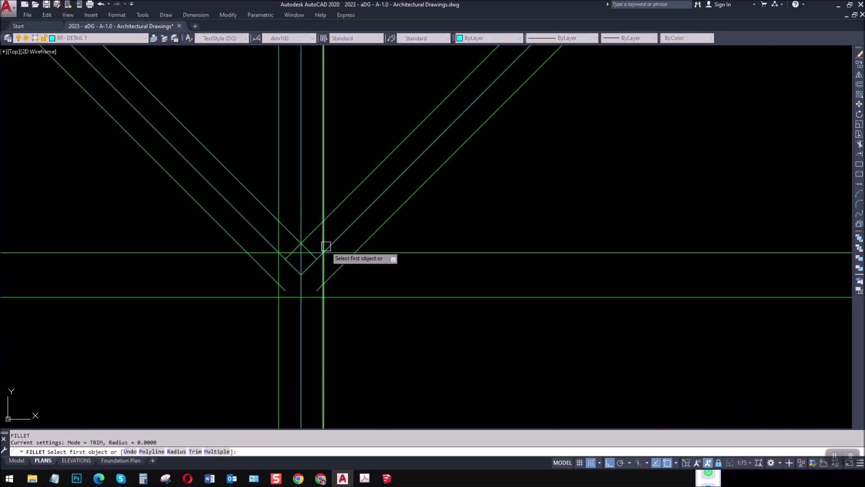
pyautogui.press('Escape')
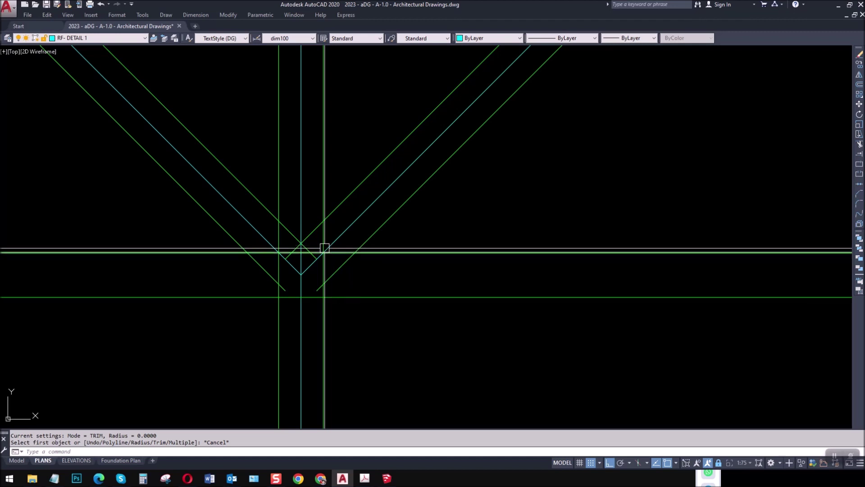
pyautogui.press('Escape')
pyautogui.press('Escape')
# - Trim the outer lines of both upper diagonals back to the vertical ridge's edge lines at their junction
pyautogui.write('tr')
pyautogui.press('Return')
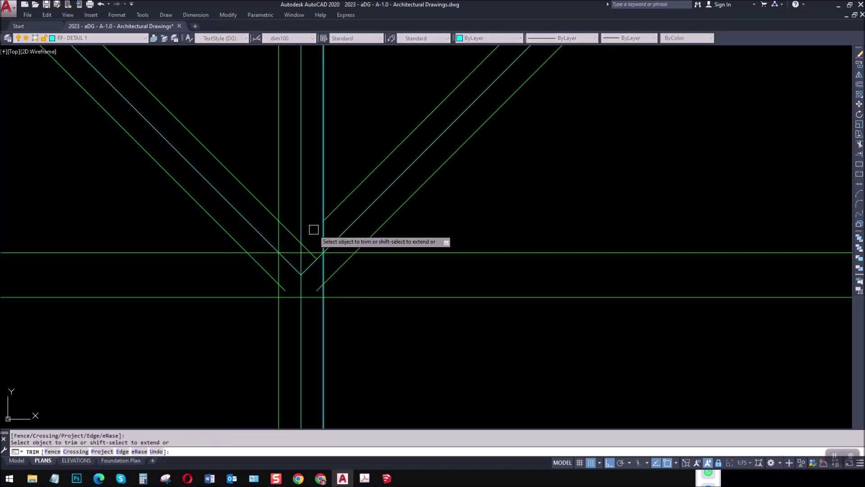
pyautogui.click(317, 287)
pyautogui.press('Return')
pyautogui.press('Return')
pyautogui.click(278, 197)
pyautogui.press('Return')
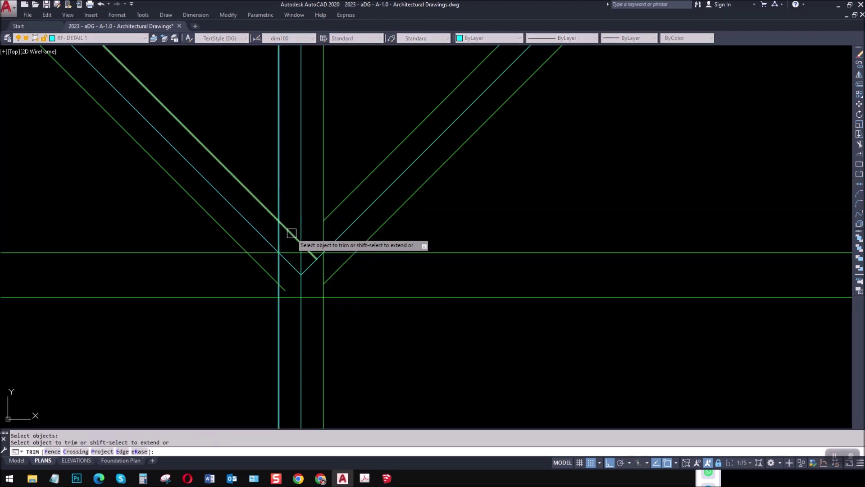
pyautogui.click(292, 234)
pyautogui.press('Escape')
# - Examine the junction where the upper diagonals meet the vertical ridge and the upper horizontal beam
pyautogui.scroll(-4, 297, 270)
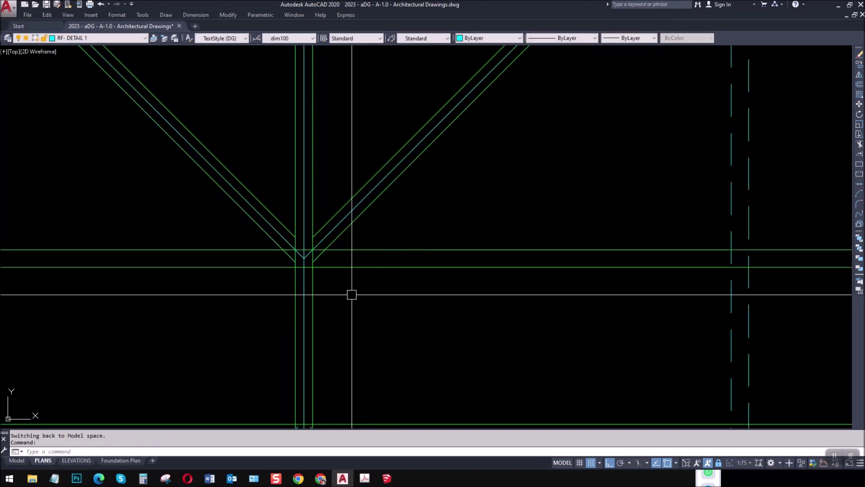
pyautogui.scroll(-4, 342, 290)
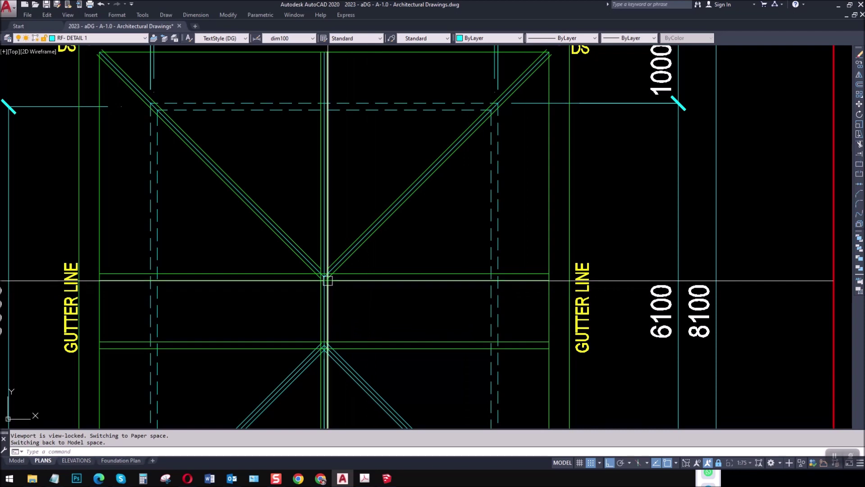
pyautogui.scroll(3, 376, 295)
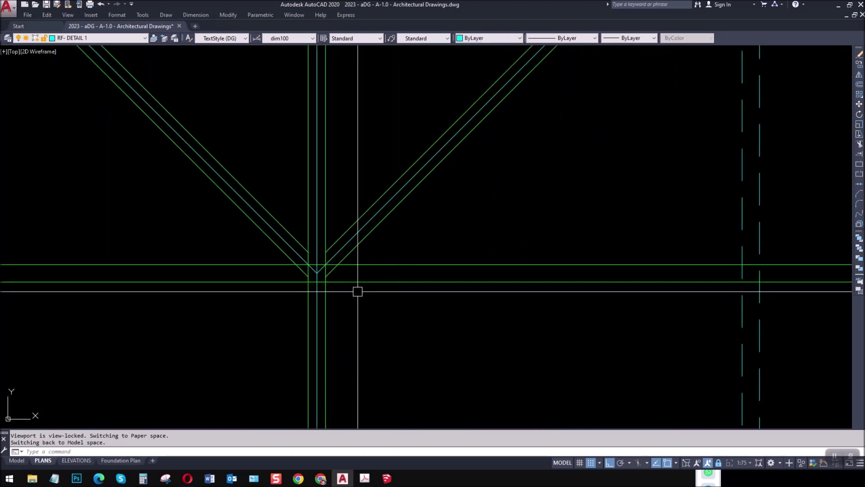
pyautogui.scroll(2, 318, 274)
pyautogui.scroll(2, 320, 278)
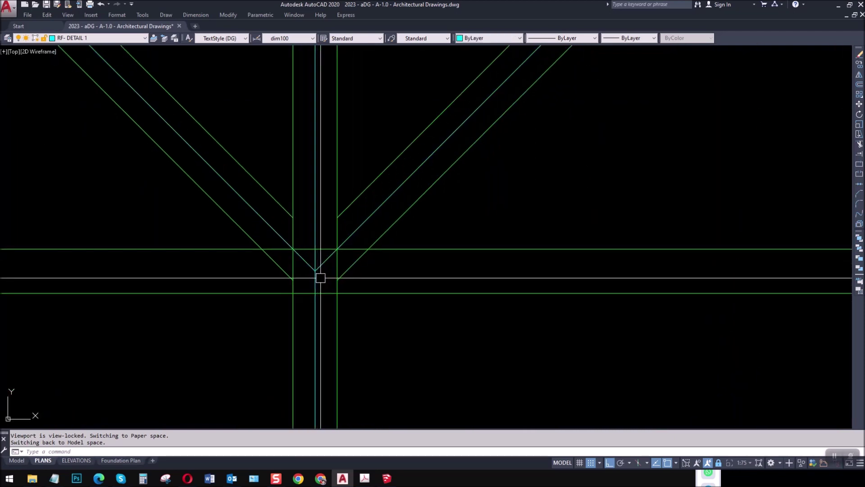
pyautogui.scroll(2, 321, 278)
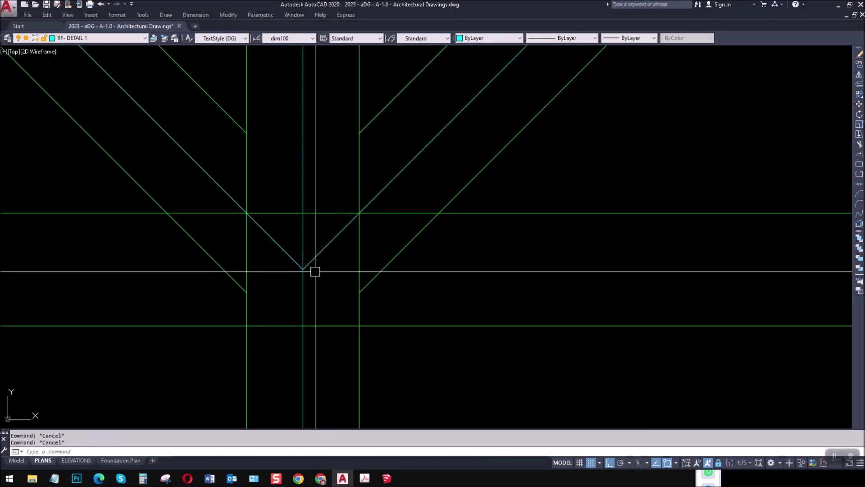
pyautogui.scroll(-4, 315, 271)
pyautogui.scroll(-2, 361, 274)
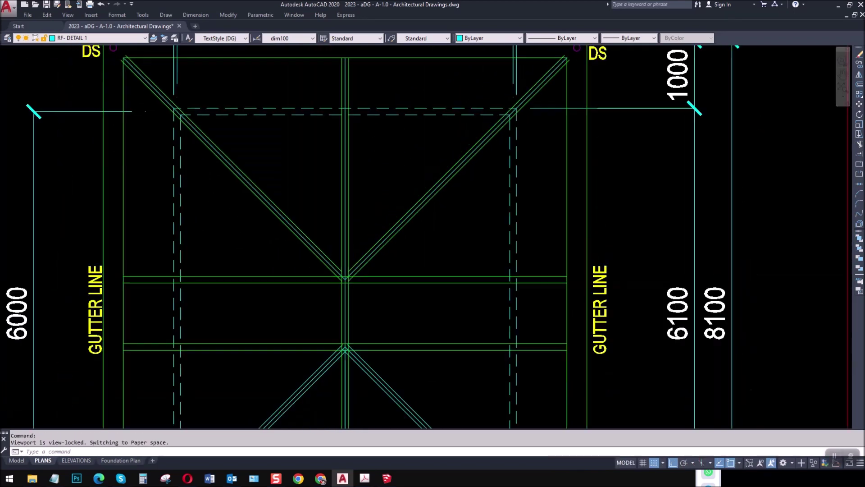
pyautogui.scroll(6, 353, 275)
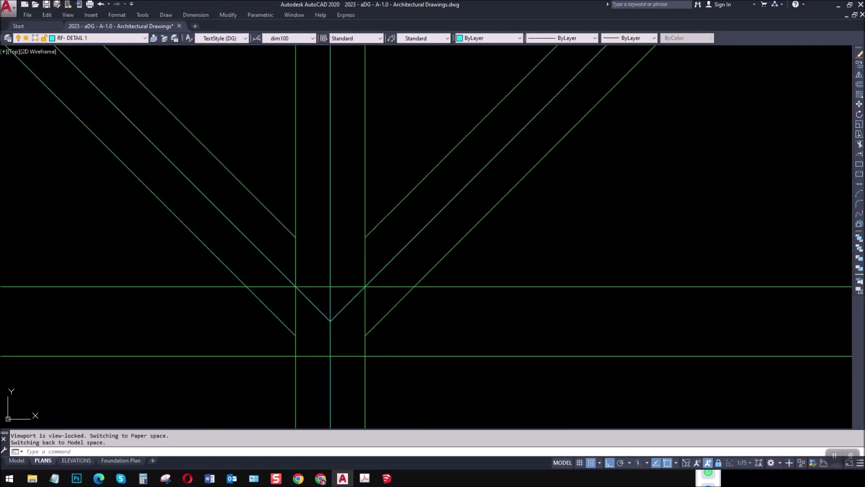
# - Move the centerlines of the vertical ridge and both upper diagonals to layer ELEV 5
pyautogui.scroll(2, 347, 290)
pyautogui.click(357, 334)
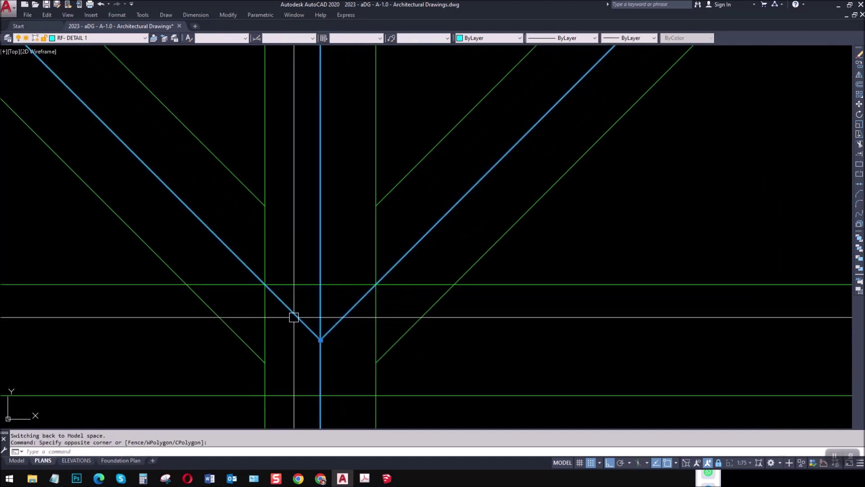
pyautogui.click(117, 36)
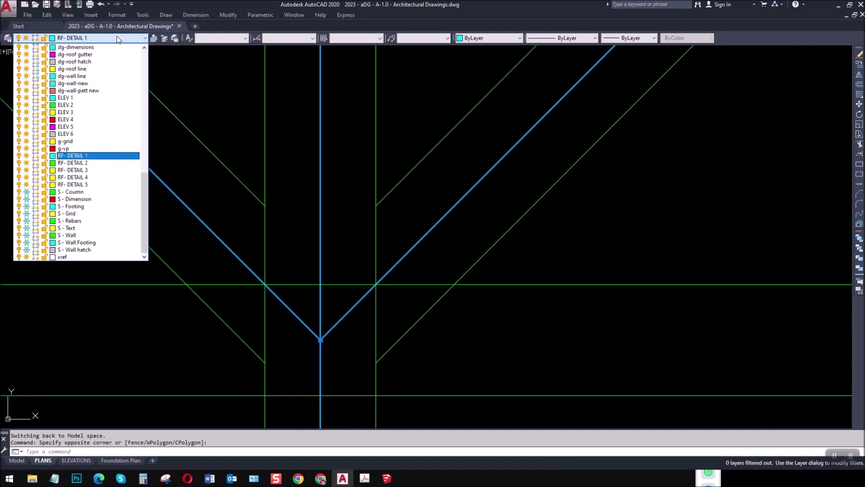
pyautogui.click(91, 126)
pyautogui.press('Escape')
pyautogui.scroll(-6, 398, 257)
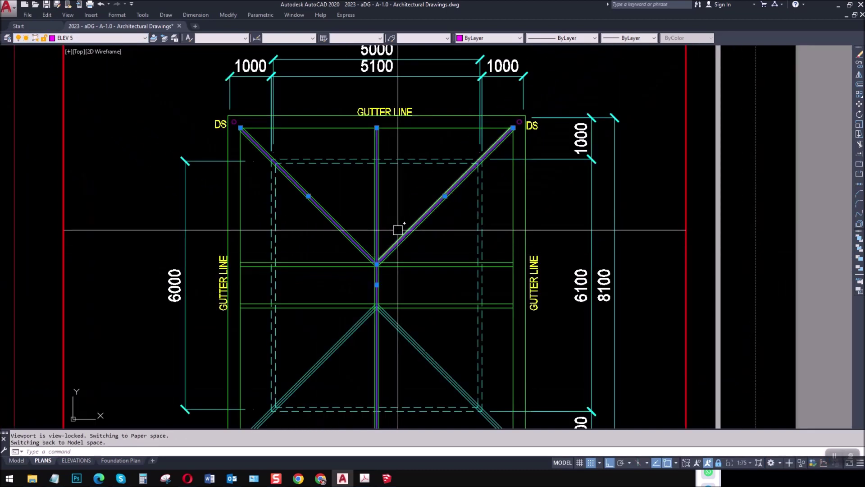
# - Match the lower diagonals' centerlines to the properties of the magenta ridge centerline
pyautogui.scroll(5, 379, 311)
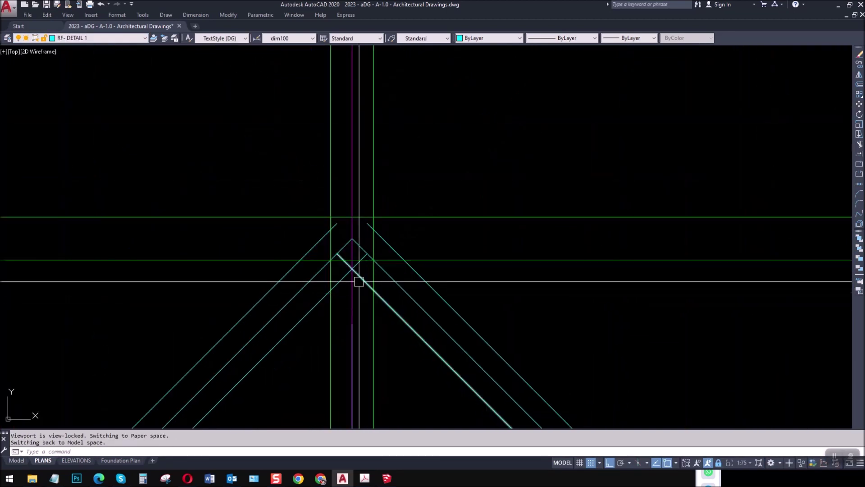
pyautogui.write('A')
pyautogui.press('Return')
pyautogui.click(352, 228)
pyautogui.click(402, 290)
pyautogui.press('Return')
pyautogui.click(388, 270)
pyautogui.click(352, 194)
pyautogui.click(314, 277)
# - Set the linetype of the ridge and diagonal centerlines to CENTER
pyautogui.scroll(-2, 314, 284)
pyautogui.scroll(2, 315, 86)
pyautogui.click(305, 94)
pyautogui.click(588, 39)
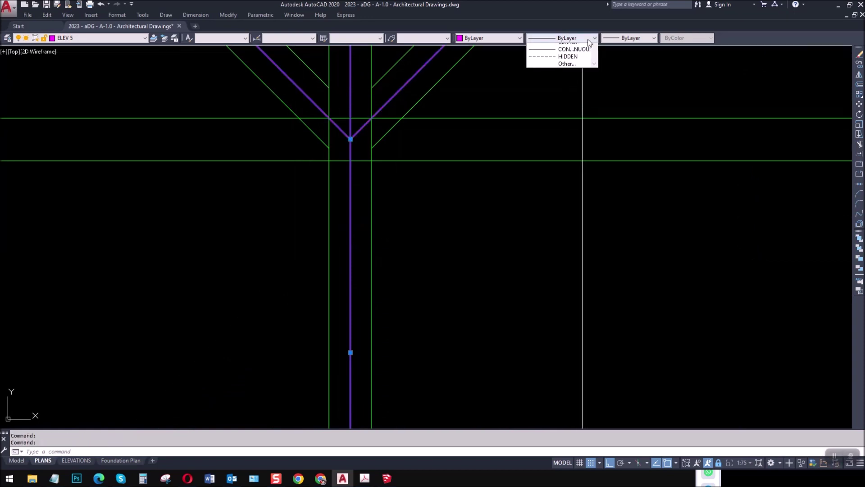
pyautogui.press('Escape')
pyautogui.scroll(-6, 396, 267)
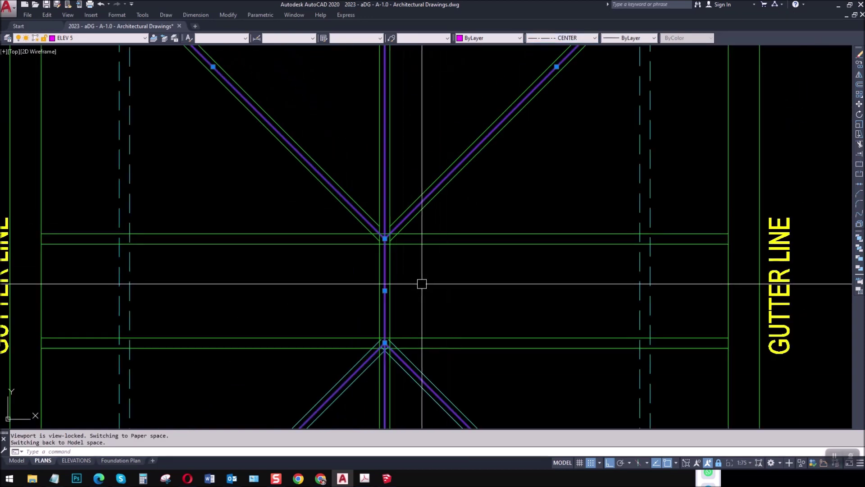
pyautogui.moveTo(414, 354); pyautogui.dragTo(385, 164, button='middle')
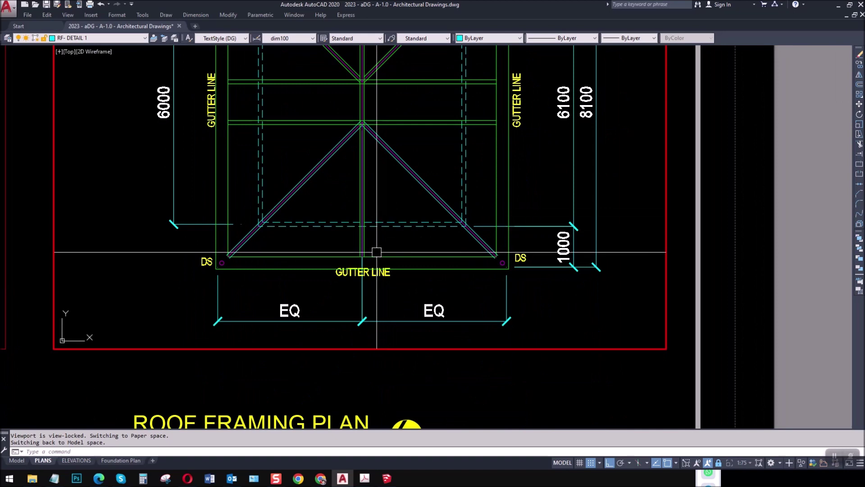
# - Match the edge lines of both lower diagonals to the properties of the lower horizontal beam
pyautogui.scroll(-3, 404, 308)
pyautogui.scroll(9, 378, 181)
pyautogui.press('Escape')
pyautogui.press('Escape')
pyautogui.write('MA')
pyautogui.press('Return')
pyautogui.click(416, 277)
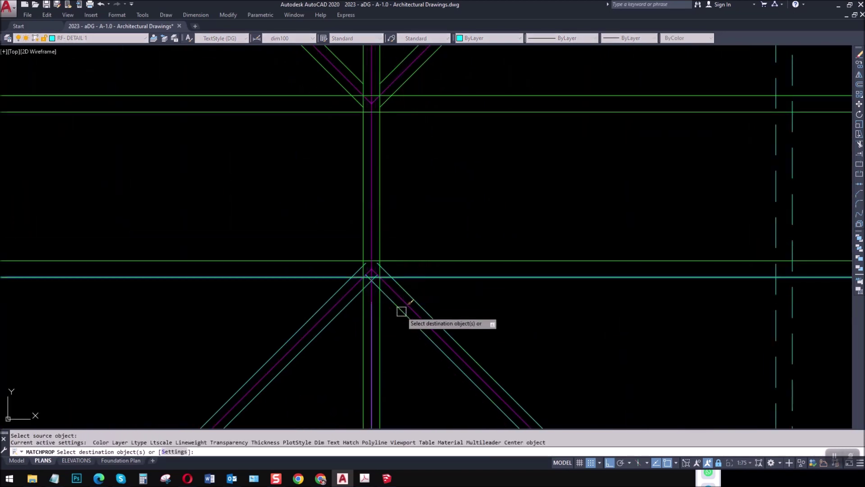
pyautogui.click(332, 298)
pyautogui.press('Escape')
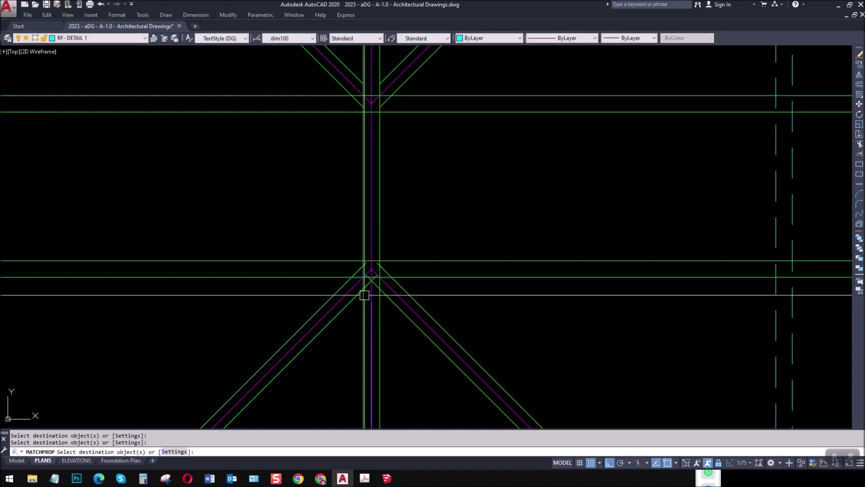
pyautogui.scroll(3, 363, 293)
pyautogui.press('Escape')
pyautogui.press('Escape')
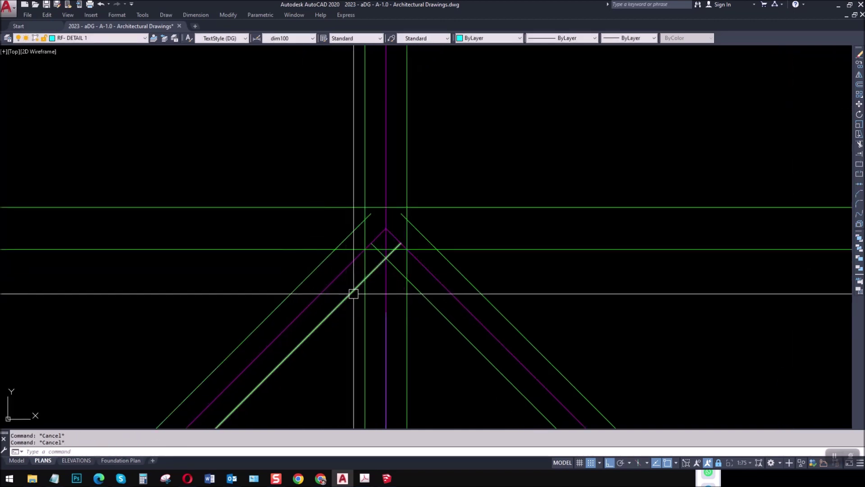
# - Trim the lower-left diagonal's inner edge back to the vertical ridge's left edge
pyautogui.write('TR')
pyautogui.press('Return')
pyautogui.click(374, 313)
pyautogui.click(363, 293)
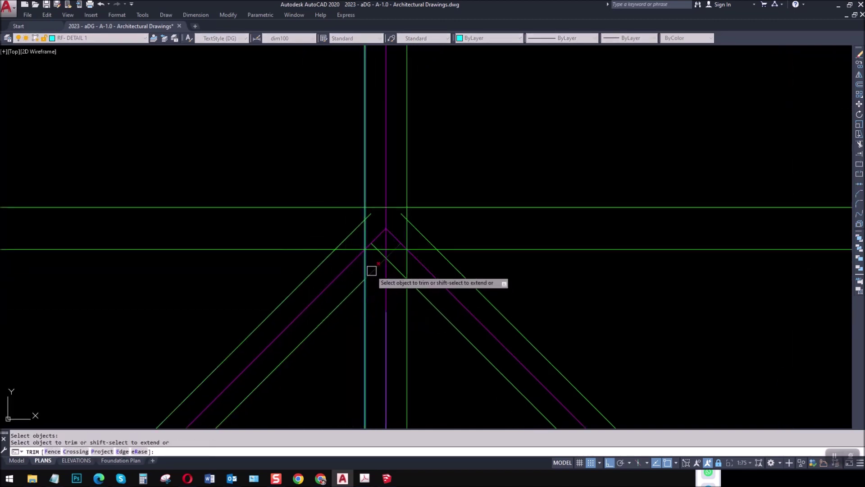
pyautogui.press('Escape')
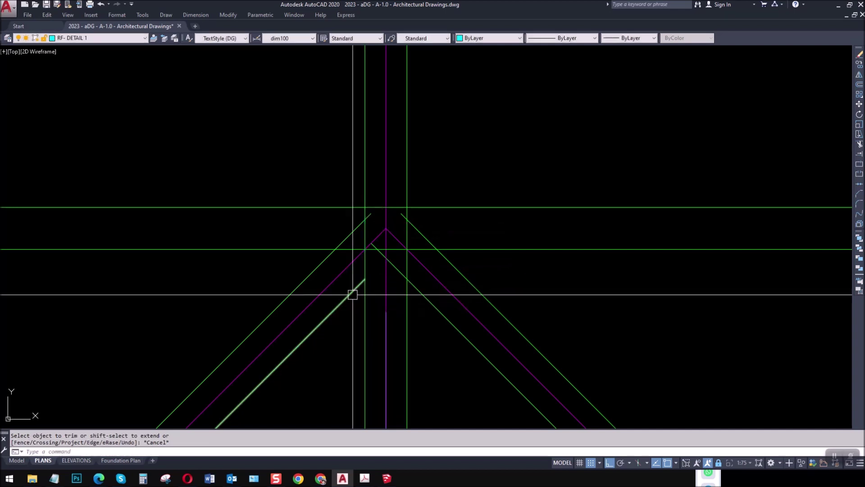
# - Fillet the inner and outer edges of the two lower diagonals into corners at the ridge
pyautogui.write('f')
pyautogui.press('Return')
pyautogui.click(352, 294)
pyautogui.click(396, 269)
pyautogui.press('Return')
pyautogui.click(353, 236)
pyautogui.click(421, 236)
# - Fillet the inner and outer edges of the two upper diagonals into corners at the ridge
pyautogui.scroll(-1, 319, 327)
pyautogui.scroll(-5, 319, 326)
pyautogui.scroll(4, 328, 264)
pyautogui.press('Return')
pyautogui.click(305, 298)
pyautogui.click(333, 293)
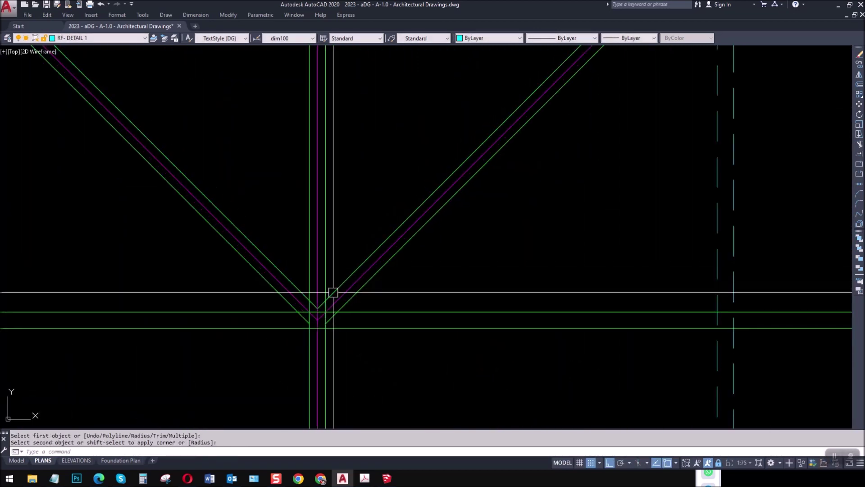
pyautogui.scroll(1, 301, 307)
pyautogui.press('Return')
pyautogui.click(284, 302)
pyautogui.click(357, 319)
pyautogui.press('Return')
pyautogui.scroll(-3, 336, 242)
pyautogui.press('Escape')
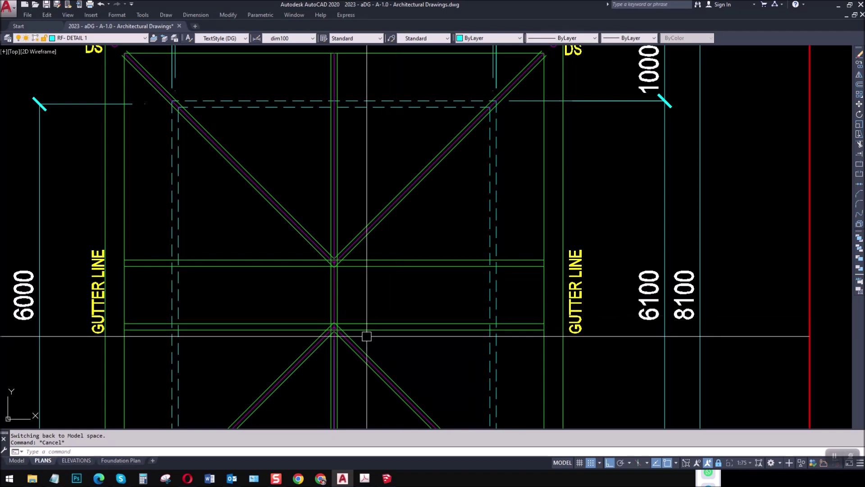
# - Copy the right GUTTER LINE label into the space between the two horizontal beams
pyautogui.scroll(-3, 364, 334)
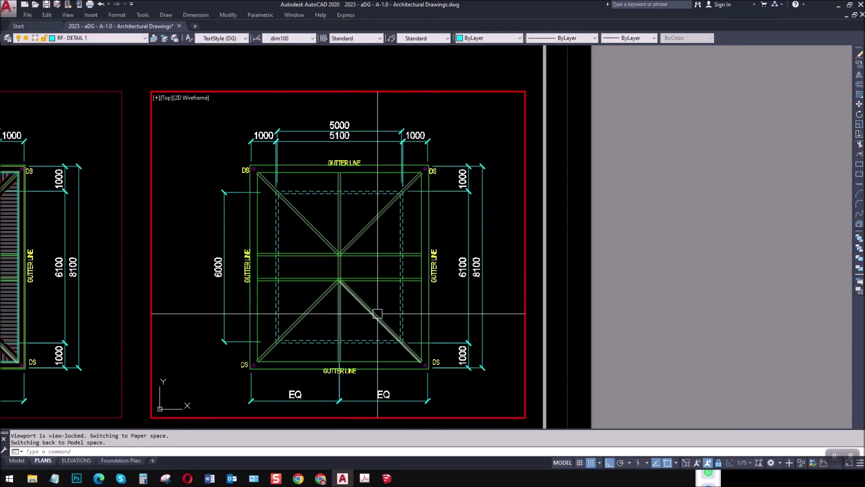
pyautogui.scroll(4, 408, 326)
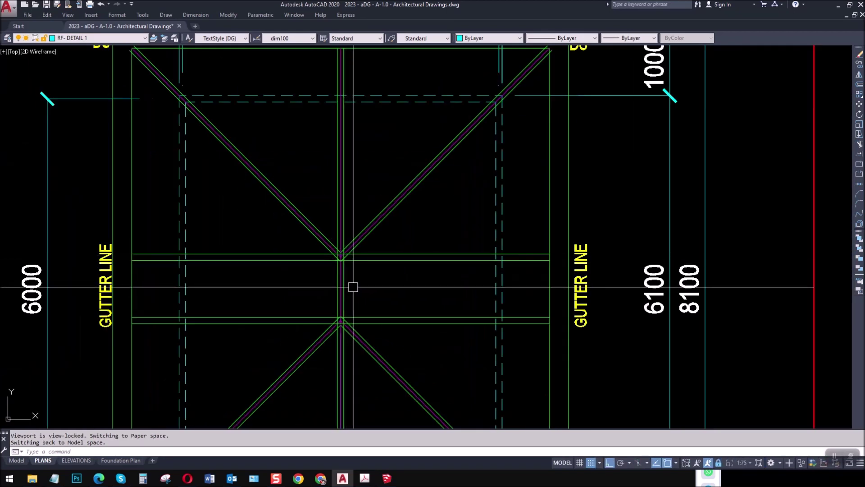
pyautogui.press('Escape')
pyautogui.press('Escape')
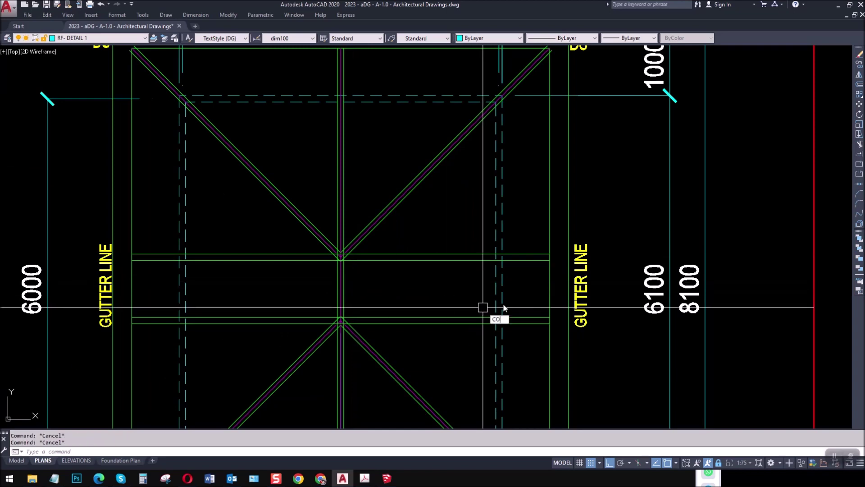
pyautogui.press('space')
pyautogui.click(582, 270)
pyautogui.press('space')
pyautogui.click(589, 290)
pyautogui.click(394, 292)
pyautogui.press('space')
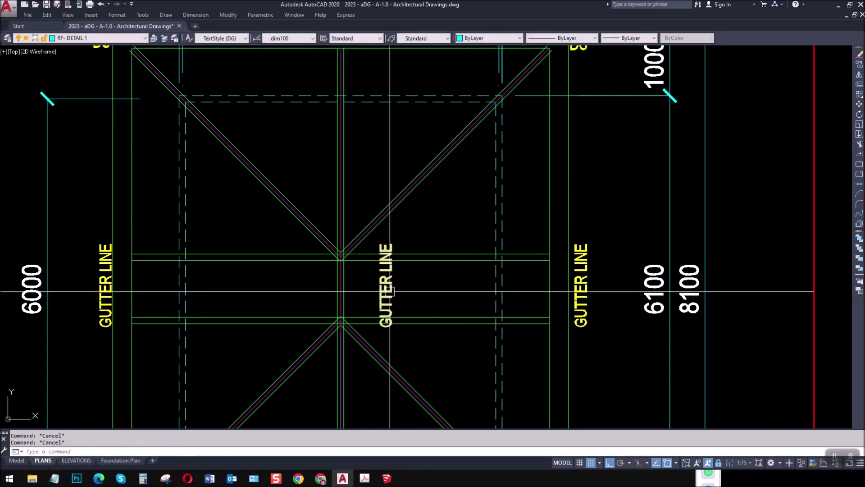
# - Rotate the copied GUTTER LINE label between the beams to read horizontally
pyautogui.press('space')
pyautogui.click(389, 291)
pyautogui.press('space')
pyautogui.click(384, 286)
pyautogui.click(398, 348)
pyautogui.press('space')
pyautogui.press('Escape')
pyautogui.click(375, 286)
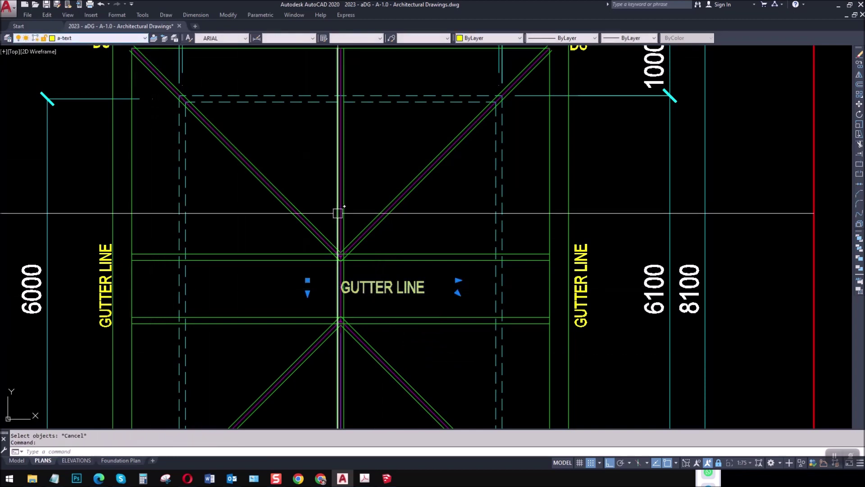
pyautogui.press('Escape')
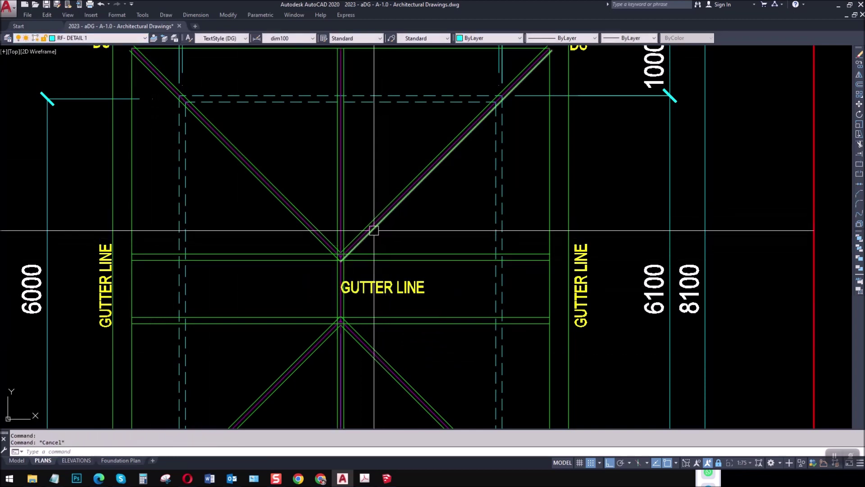
pyautogui.press('Escape')
# - Move both edge lines of the upper horizontal beam's right half to layer RF- DETAIL 2
pyautogui.scroll(1, 366, 245)
pyautogui.click(401, 274)
pyautogui.click(378, 245)
pyautogui.click(100, 40)
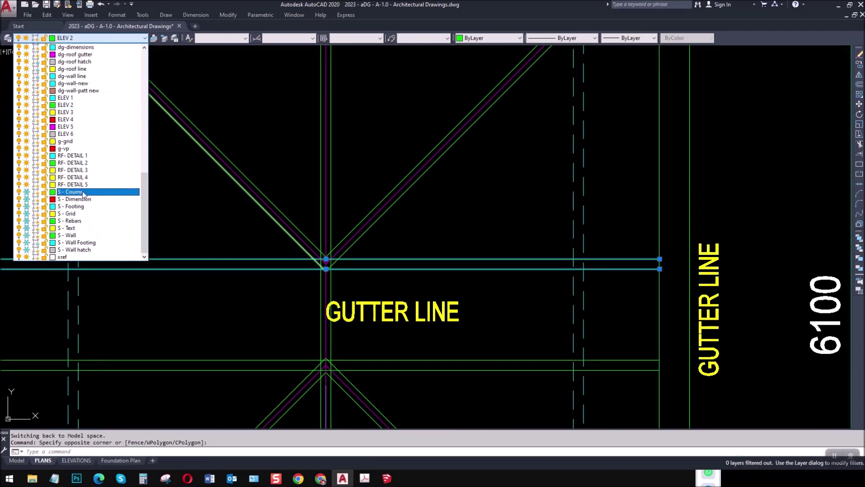
pyautogui.click(73, 155)
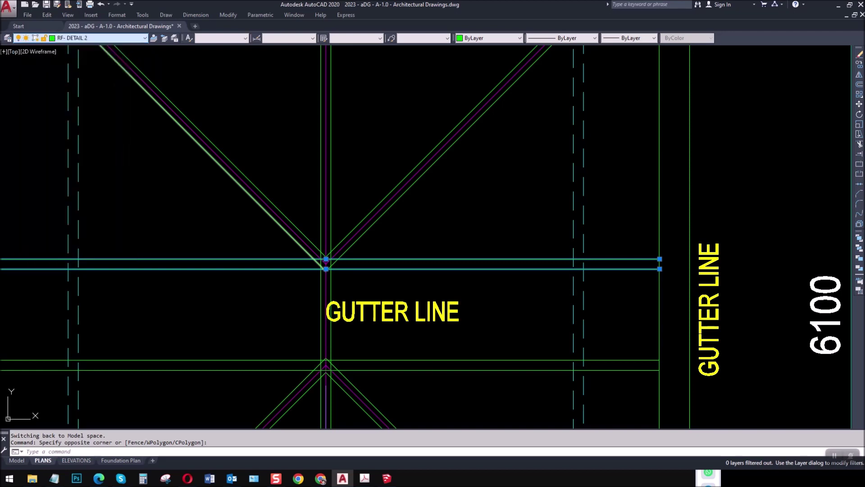
pyautogui.press('Escape')
# - Match the edge lines of the remaining beams, ridge and diagonals to the upper beam's RF- DETAIL 2 properties
pyautogui.write('MA')
pyautogui.press('Return')
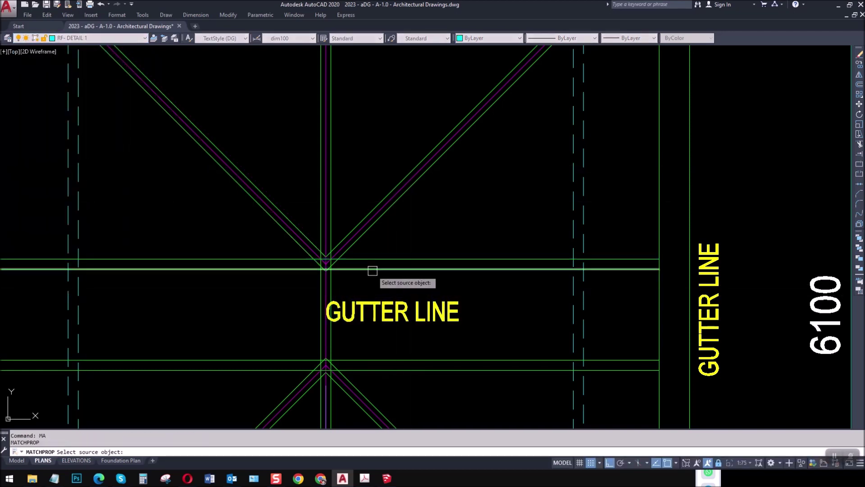
pyautogui.click(372, 270)
pyautogui.scroll(4, 359, 236)
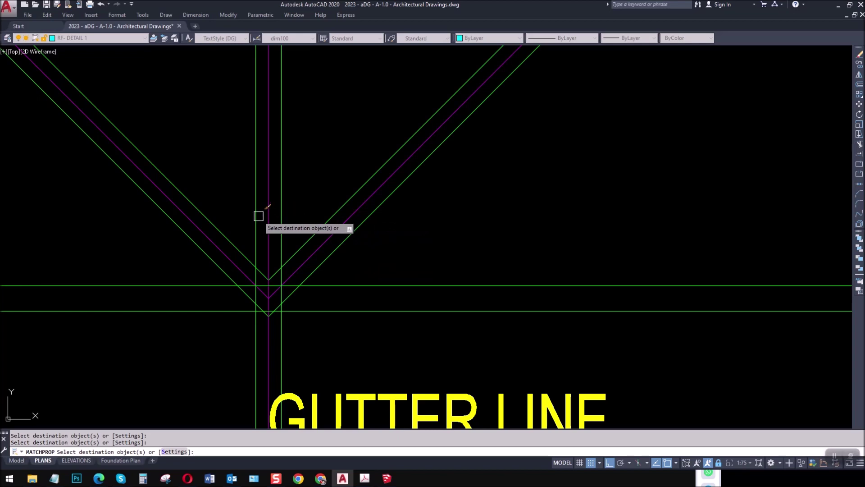
pyautogui.scroll(-5, 301, 253)
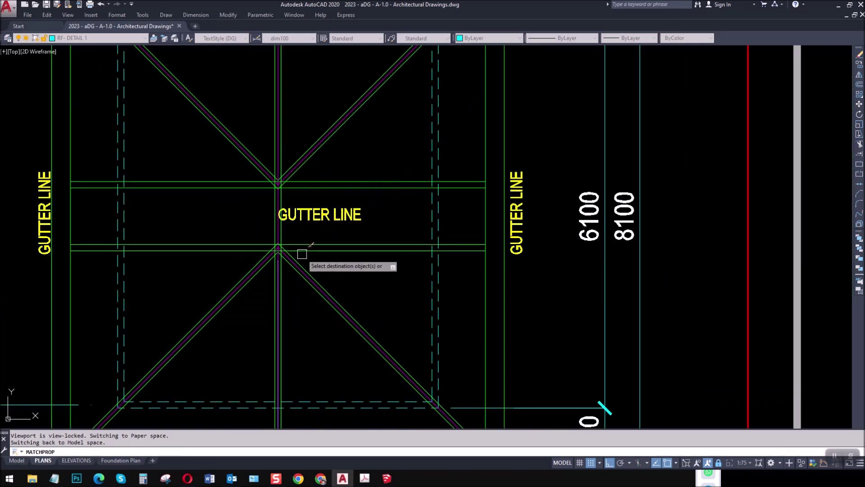
pyautogui.scroll(5, 291, 246)
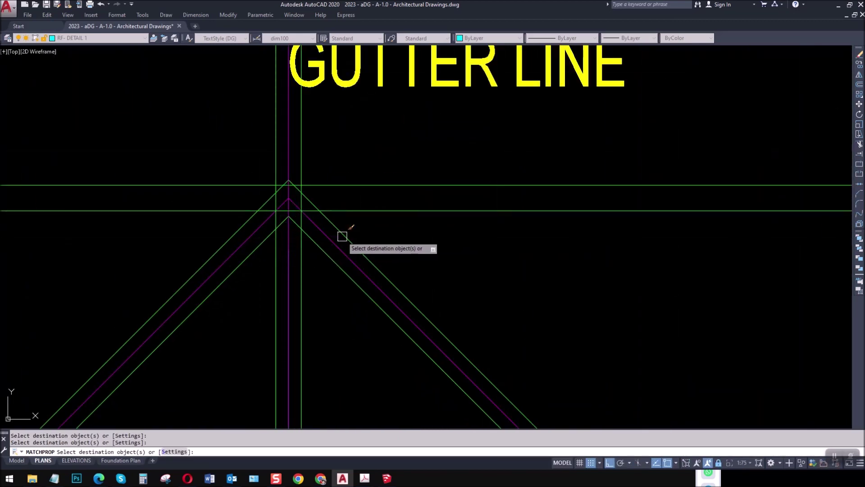
pyautogui.press('Return')
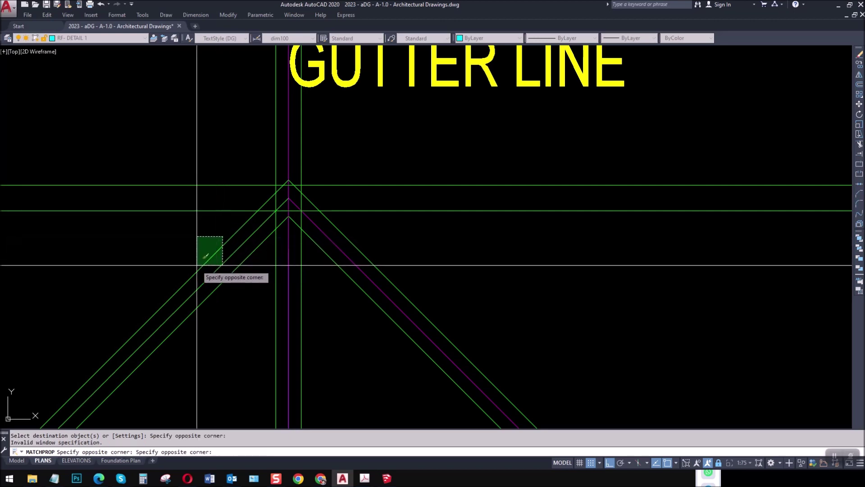
pyautogui.click(190, 259)
pyautogui.press('Return')
# - Isolate layer ELEV 5 using the lower-left diagonal's centerline
pyautogui.click(238, 251)
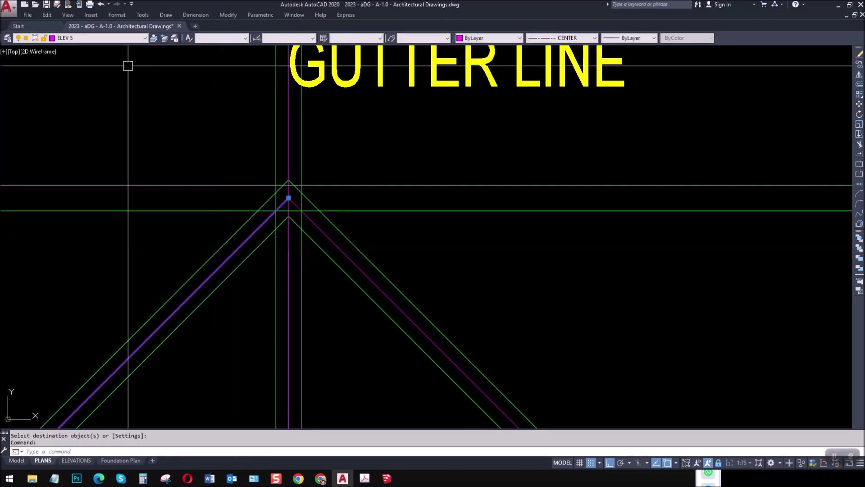
pyautogui.click(125, 36)
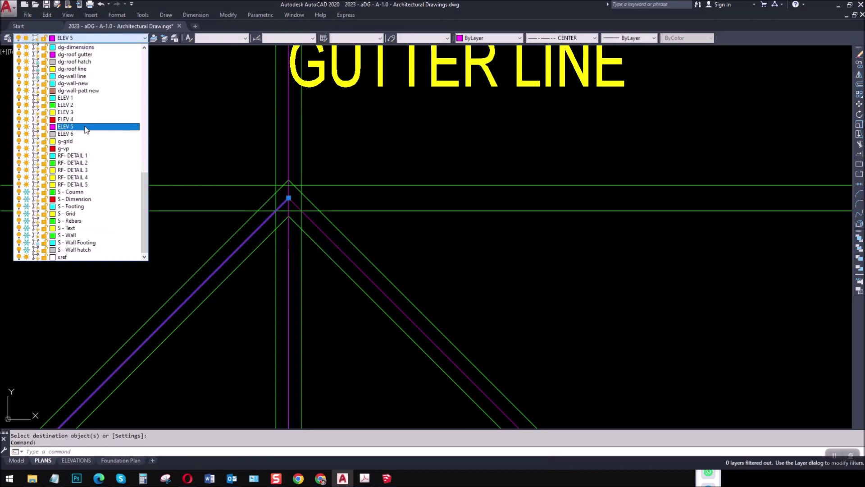
pyautogui.press('Escape')
pyautogui.press('Escape')
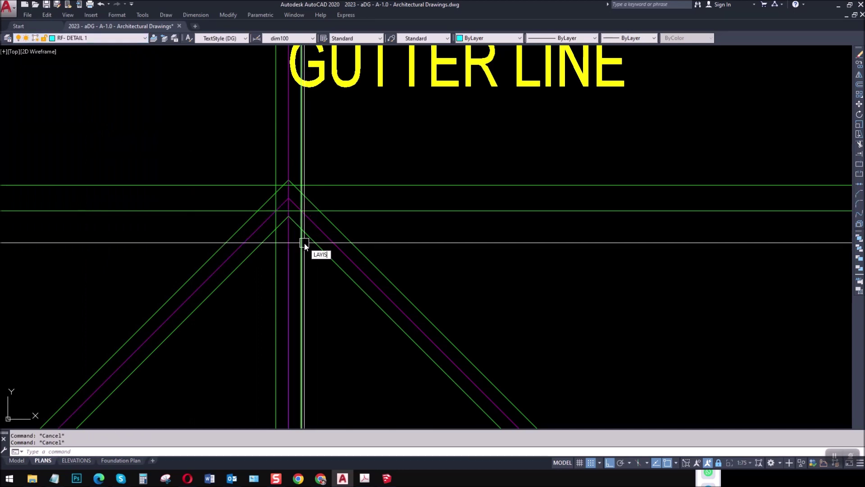
pyautogui.write('LAYIS')
pyautogui.press('Return')
pyautogui.click(251, 235)
pyautogui.press('Return')
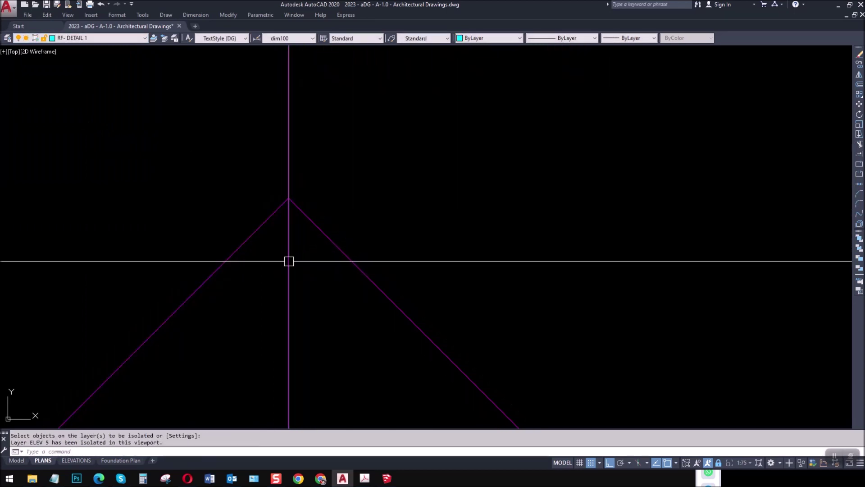
# - Match the ridge and other diagonal centerlines to the lower-left diagonal's centerline, and select them all to check their layer
pyautogui.press('Escape')
pyautogui.press('Escape')
pyautogui.scroll(-5, 289, 261)
pyautogui.press('Return')
pyautogui.click(262, 273)
pyautogui.click(404, 278)
pyautogui.click(190, 90)
pyautogui.press('Return')
pyautogui.click(409, 250)
pyautogui.click(237, 127)
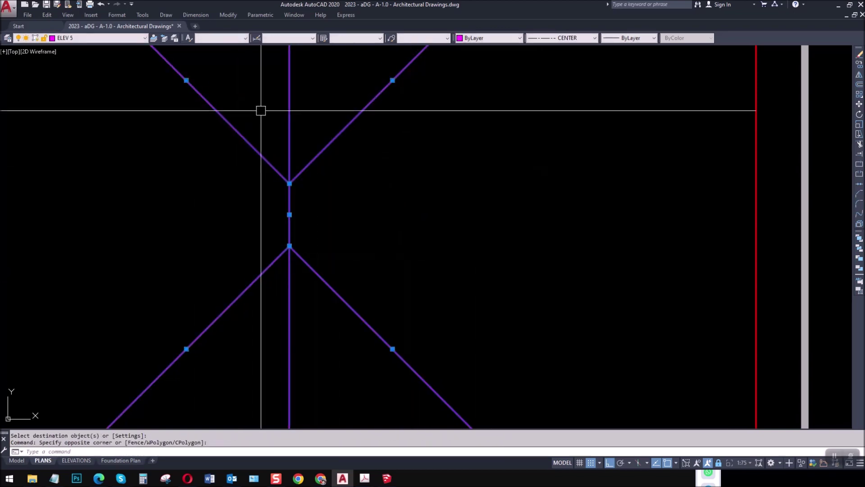
# - Restore the layers hidden by the ELEV 5 isolation
pyautogui.press('Escape')
pyautogui.click(164, 38)
pyautogui.scroll(-4, 367, 262)
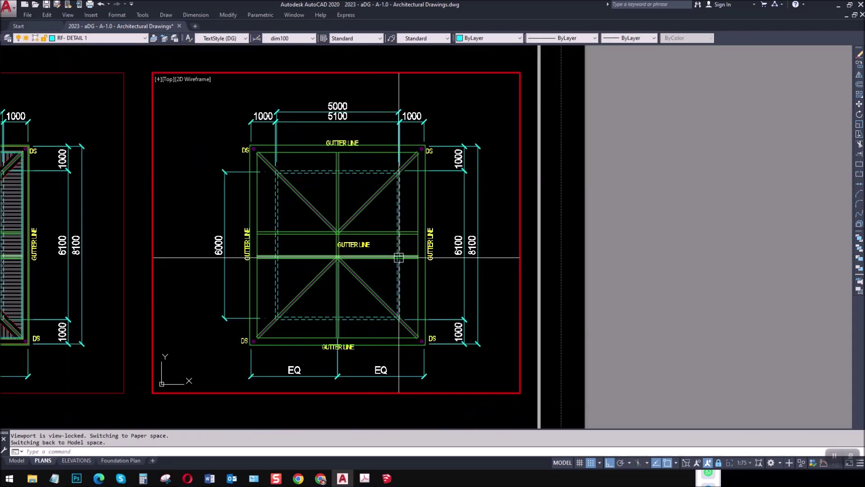
pyautogui.scroll(4, 360, 244)
# - Create a new layer named RF - TEXT with green as its color
pyautogui.click(358, 245)
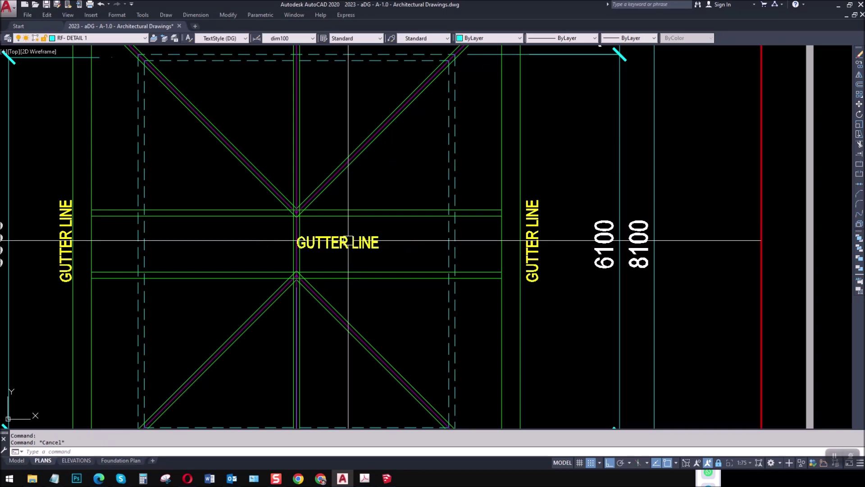
pyautogui.write('LA')
pyautogui.press('Return')
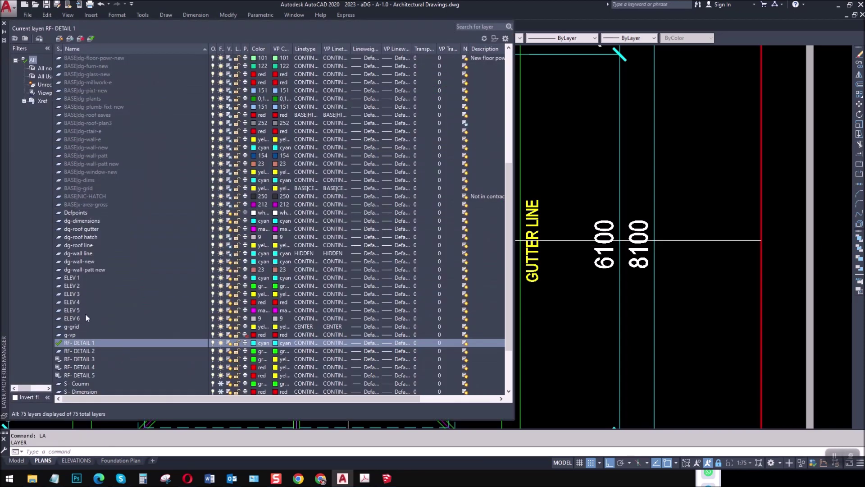
pyautogui.click(93, 359)
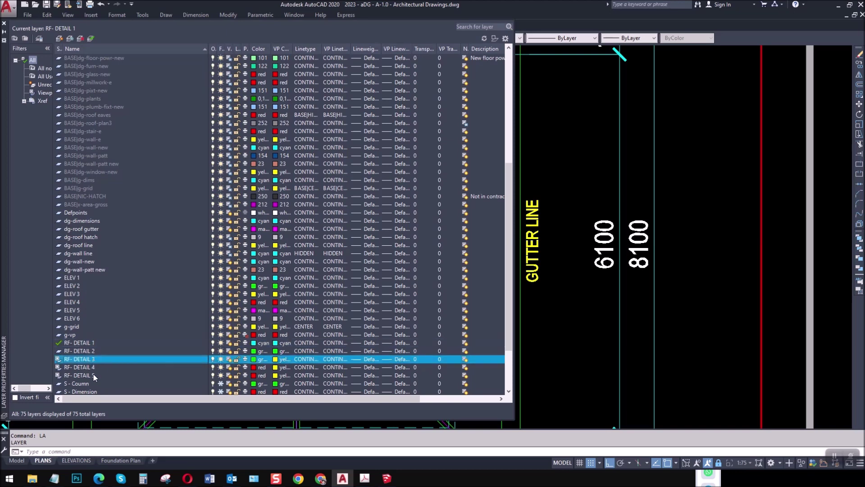
pyautogui.click(93, 375)
pyautogui.click(59, 39)
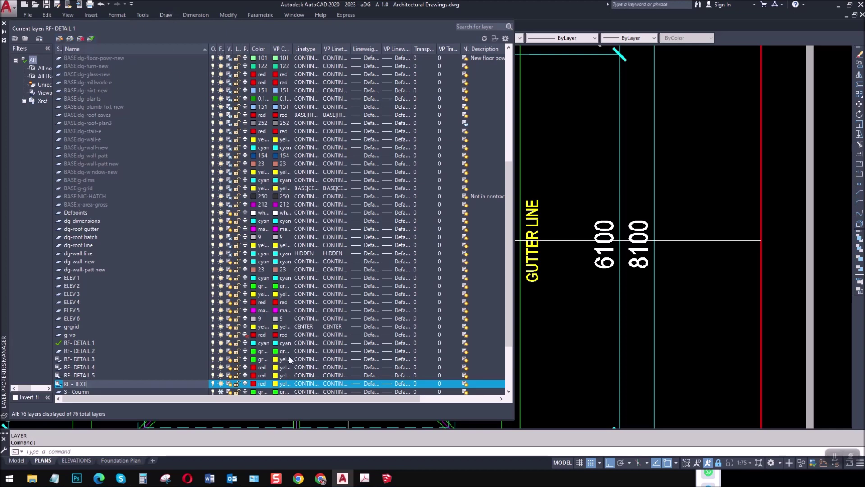
pyautogui.click(254, 384)
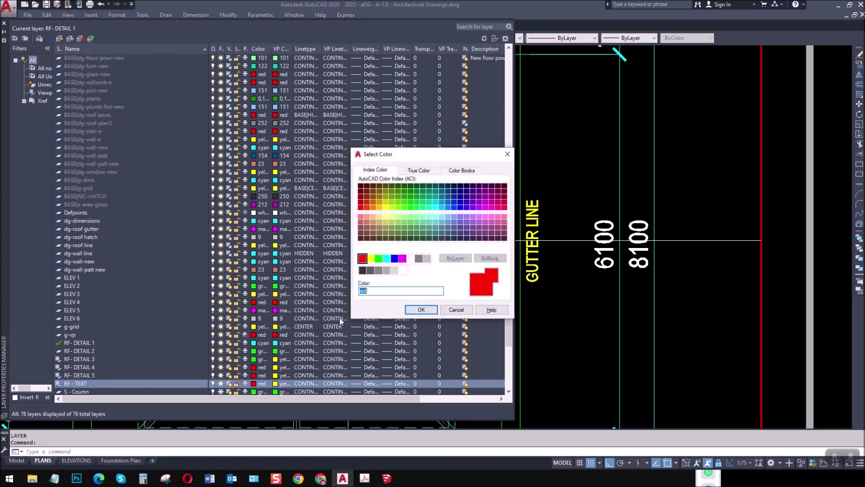
pyautogui.click(420, 310)
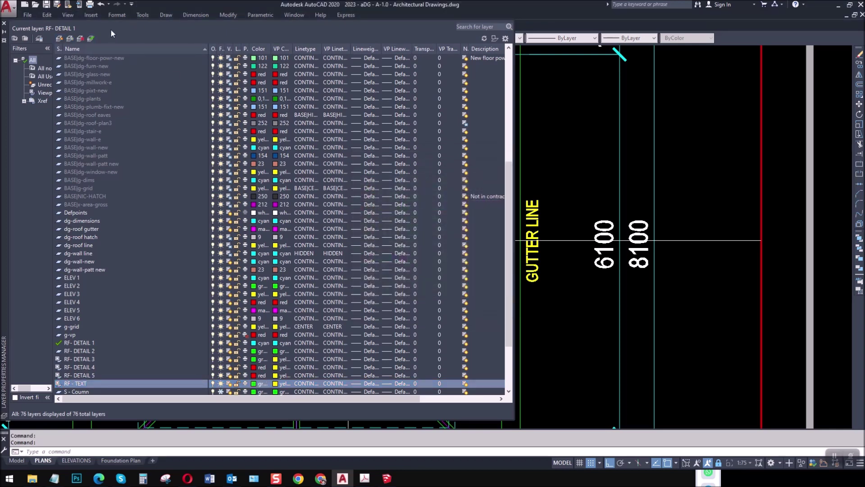
pyautogui.click(4, 25)
pyautogui.click(338, 242)
pyautogui.click(110, 41)
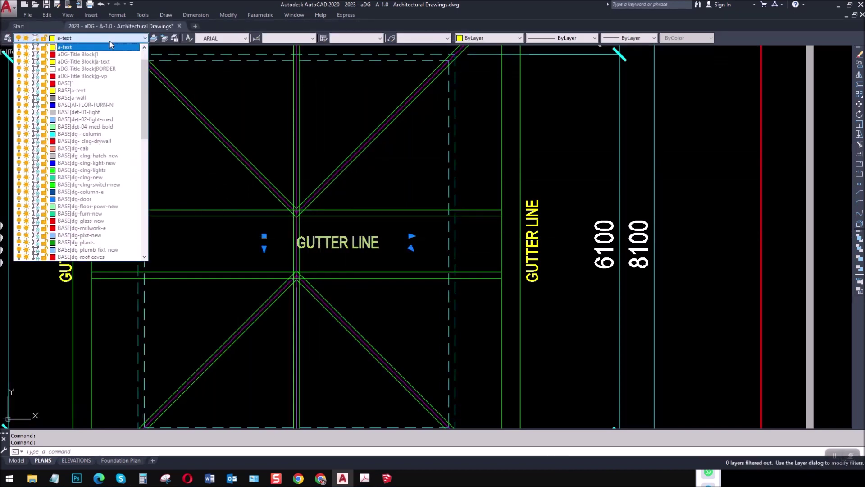
pyautogui.press('Escape')
# - Change the RF - TEXT layer's color to yellow
pyautogui.press('Return')
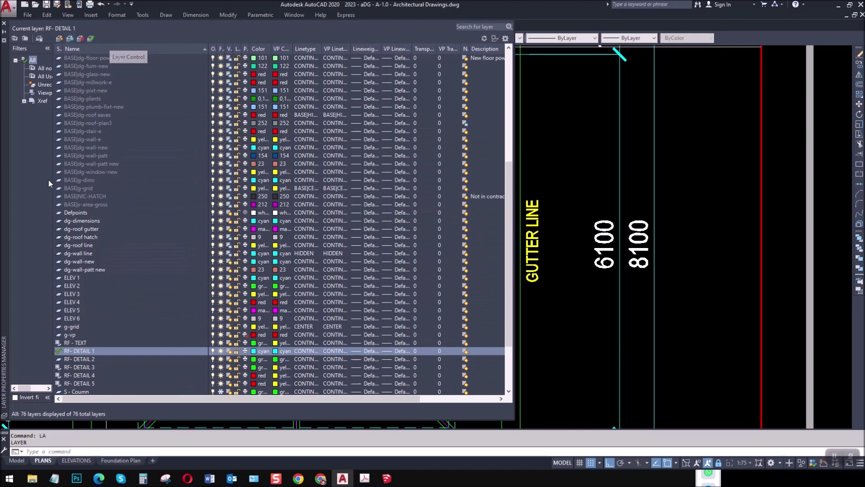
pyautogui.click(81, 344)
pyautogui.click(254, 344)
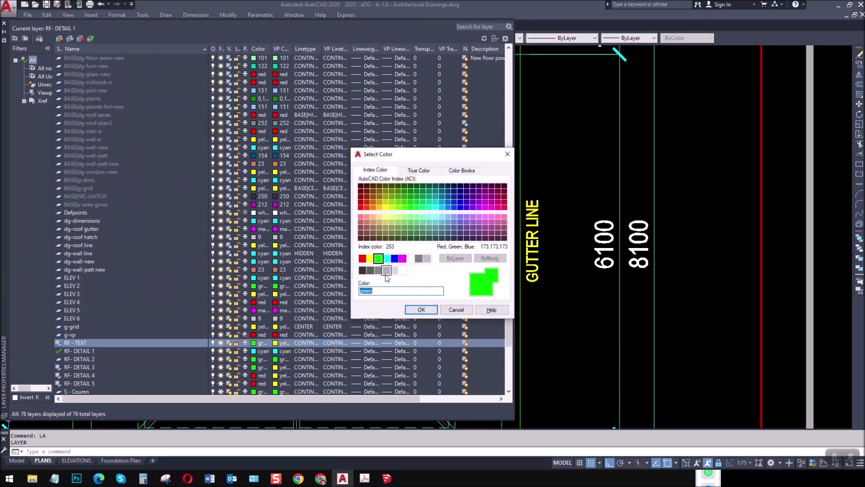
pyautogui.click(416, 308)
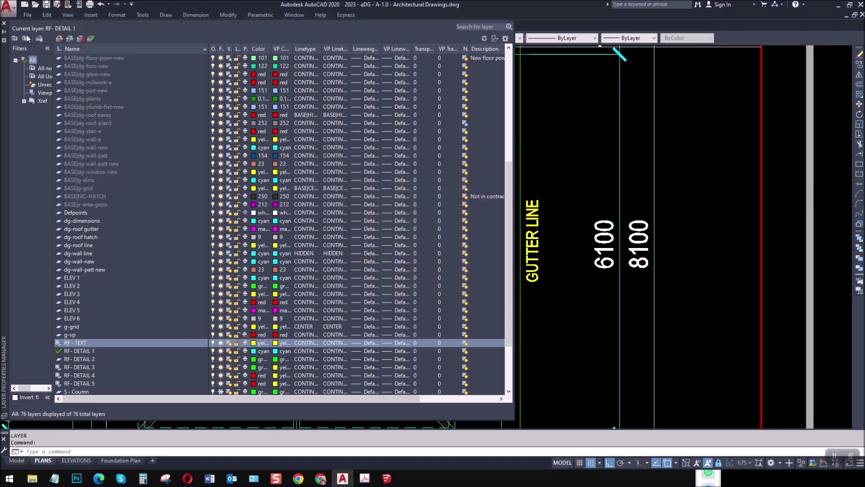
pyautogui.click(4, 24)
# - Assign the GUTTER LINE text between the two horizontal members to the RF - TEXT layer
pyautogui.click(338, 243)
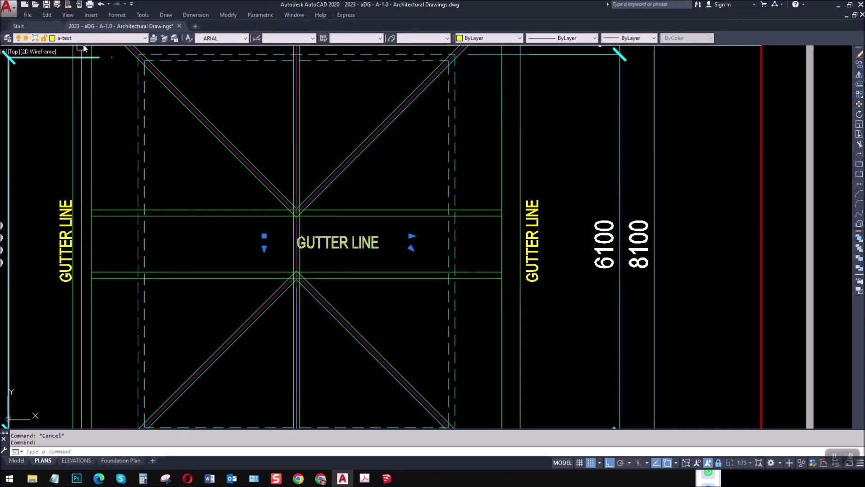
pyautogui.click(95, 38)
pyautogui.scroll(-12, 88, 160)
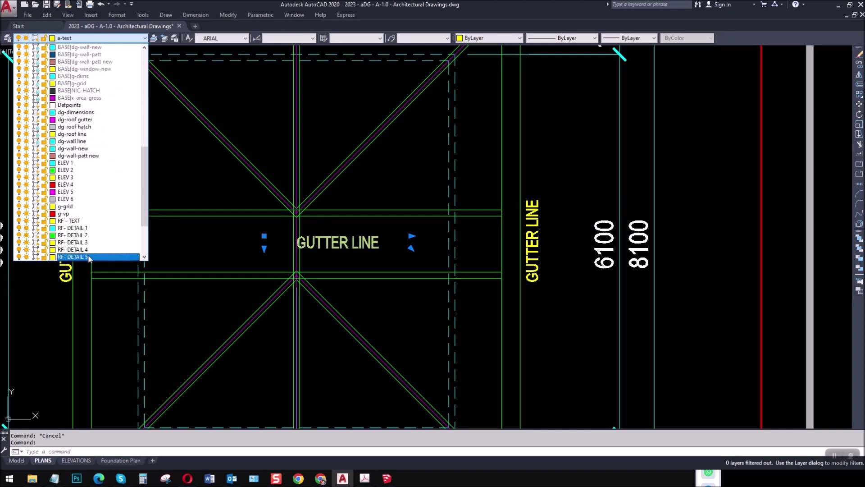
pyautogui.scroll(-1, 76, 216)
pyautogui.click(72, 206)
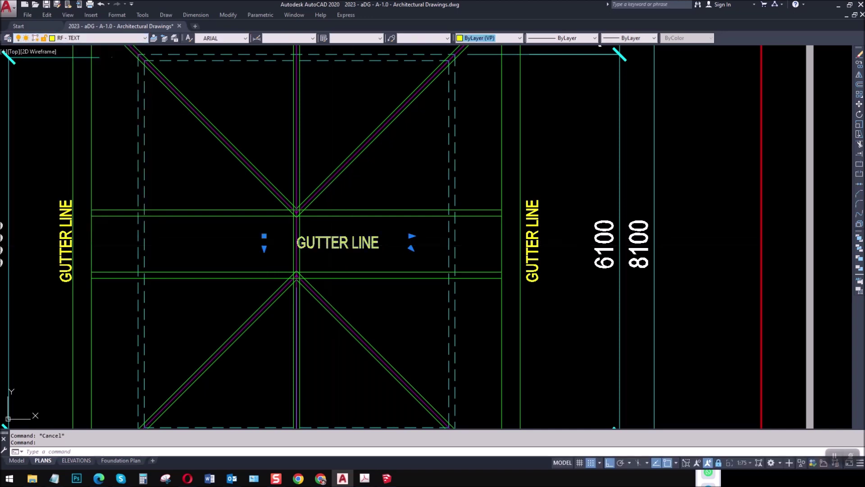
# - Replace the wording of the GUTTER LINE text between the horizontal members with T-1
pyautogui.doubleClick(331, 245)
pyautogui.click(330, 246)
pyautogui.write('A')
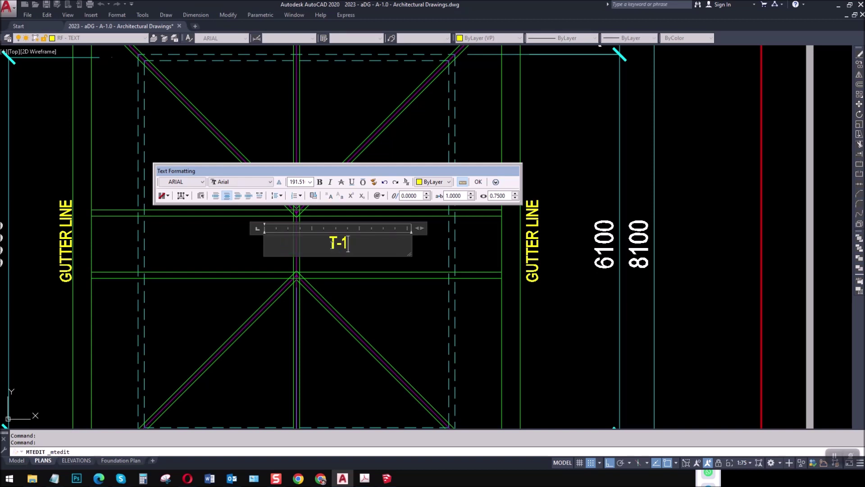
pyautogui.click(384, 308)
pyautogui.press('Escape')
# - Move the T-1 label just above the upper horizontal member, a little right of the ridge
pyautogui.scroll(1, 352, 255)
pyautogui.write('m')
pyautogui.press('space')
pyautogui.click(342, 241)
pyautogui.press('space')
pyautogui.click(352, 241)
pyautogui.click(357, 173)
pyautogui.press('space')
pyautogui.click(343, 168)
pyautogui.press('space')
pyautogui.click(380, 162)
pyautogui.click(395, 166)
pyautogui.press('Escape')
pyautogui.press('Escape')
# - Copy the T-1 label to just above the lower horizontal member and to the left side of the ridge
pyautogui.write('co')
pyautogui.press('space')
pyautogui.click(348, 165)
pyautogui.press('space')
pyautogui.click(348, 164)
pyautogui.click(349, 262)
pyautogui.press('space')
pyautogui.click(234, 268)
pyautogui.press('Escape')
pyautogui.press('Escape')
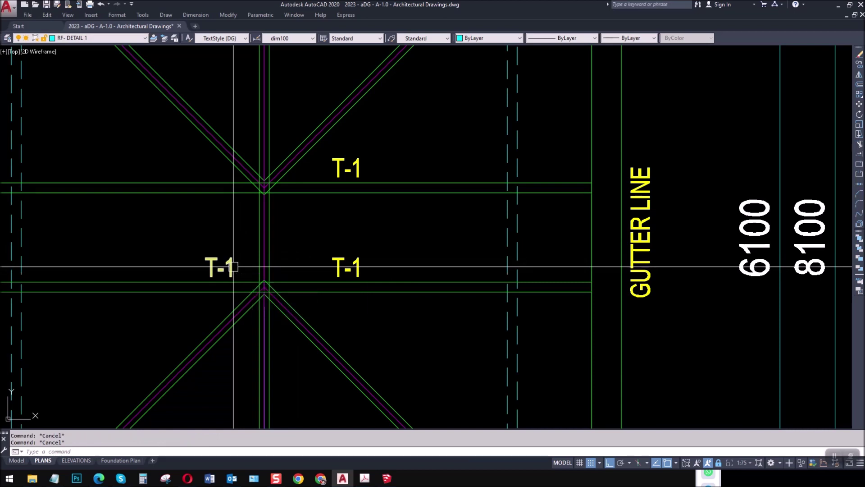
# - Rotate the T-1 copy left of the ridge to read vertically and position it beside the ridge, between the horizontal members
pyautogui.press('space')
pyautogui.click(221, 265)
pyautogui.press('space')
pyautogui.click(224, 266)
pyautogui.click(224, 229)
pyautogui.press('Escape')
pyautogui.press('Escape')
pyautogui.write('m')
pyautogui.click(226, 261)
pyautogui.press('space')
pyautogui.click(189, 264)
pyautogui.click(197, 238)
pyautogui.press('space')
pyautogui.click(223, 249)
pyautogui.press('space')
pyautogui.click(136, 237)
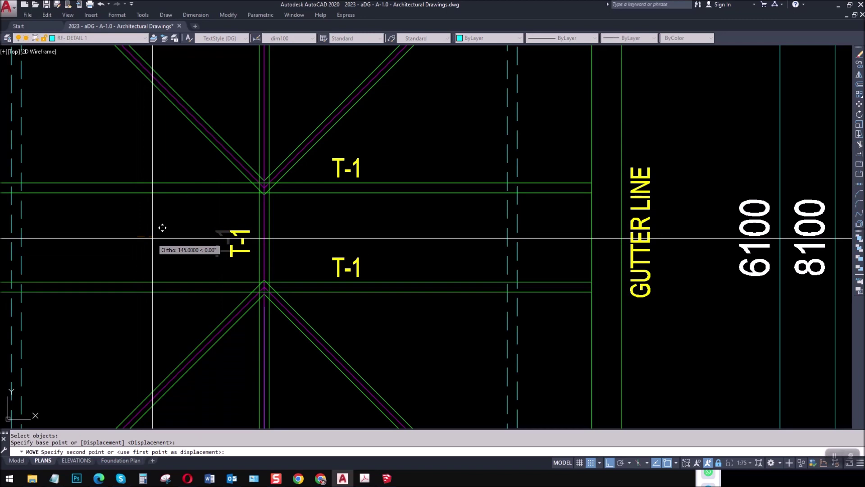
pyautogui.click(150, 237)
# - Change the vertical label beside the ridge to T-2
pyautogui.scroll(2, 249, 231)
pyautogui.doubleClick(348, 267)
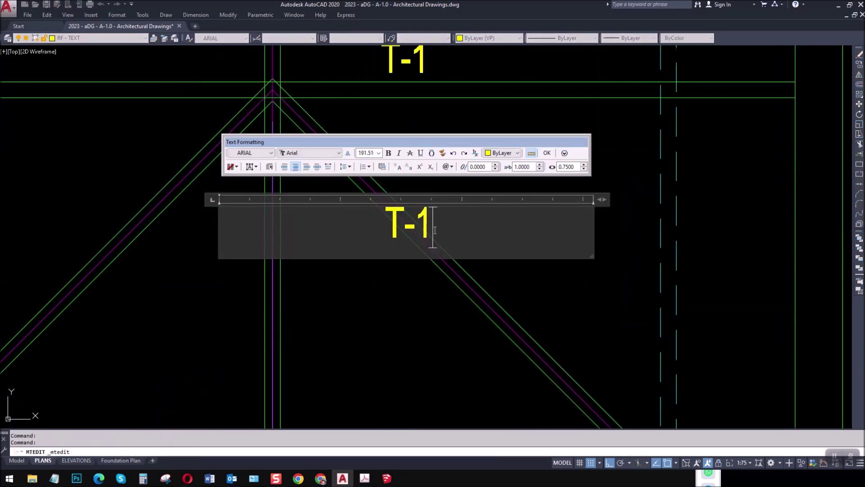
pyautogui.click(348, 299)
pyautogui.scroll(-3, 348, 299)
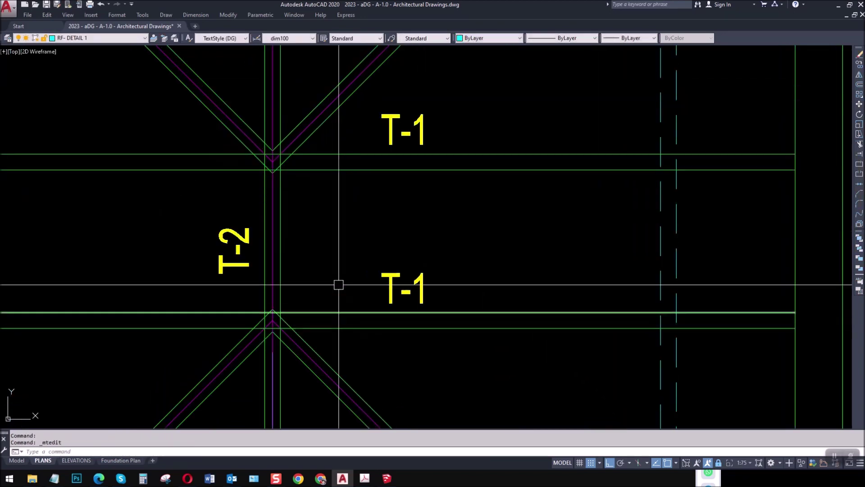
# - Copy the upper T-1 label upward, next to the upper-right diagonal member
pyautogui.scroll(1, 350, 240)
pyautogui.press('space')
pyautogui.click(359, 233)
pyautogui.press('space')
pyautogui.click(358, 233)
pyautogui.click(357, 162)
pyautogui.press('Escape')
pyautogui.scroll(3, 361, 161)
# - Rotate the copied T-1 label by reference, using a 45-degree reference angle, to run parallel to the upper-right diagonal
pyautogui.press('Escape')
pyautogui.press('Escape')
pyautogui.write('Ro')
pyautogui.press('Return')
pyautogui.click(354, 184)
pyautogui.press('Return')
pyautogui.click(332, 177)
pyautogui.write('R')
pyautogui.press('Return')
pyautogui.write('45')
pyautogui.press('Return')
pyautogui.click(334, 162)
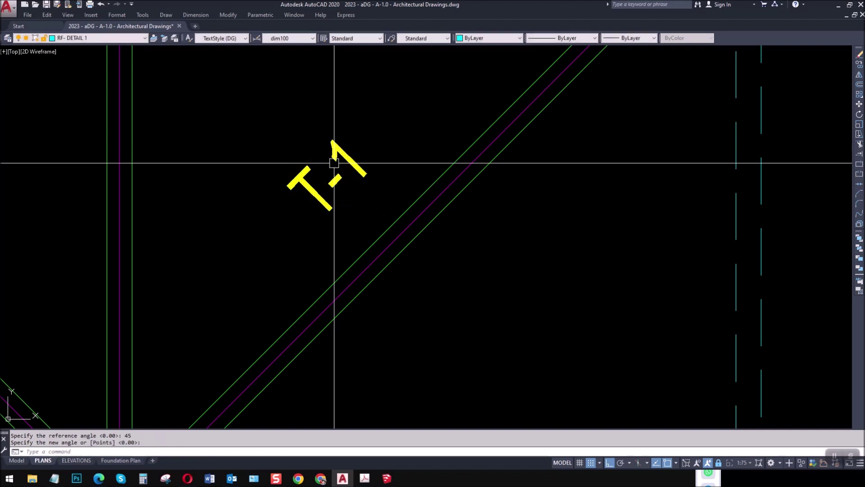
# - Move the angled T-1 label close alongside the upper-right diagonal member
pyautogui.scroll(-2, 336, 164)
pyautogui.press('Escape')
pyautogui.press('Escape')
pyautogui.write('m')
pyautogui.press('space')
pyautogui.click(341, 178)
pyautogui.press('space')
pyautogui.click(370, 222)
pyautogui.click(390, 223)
pyautogui.press('Escape')
# - Change the angled label on the upper-right diagonal to HP-1
pyautogui.doubleClick(359, 170)
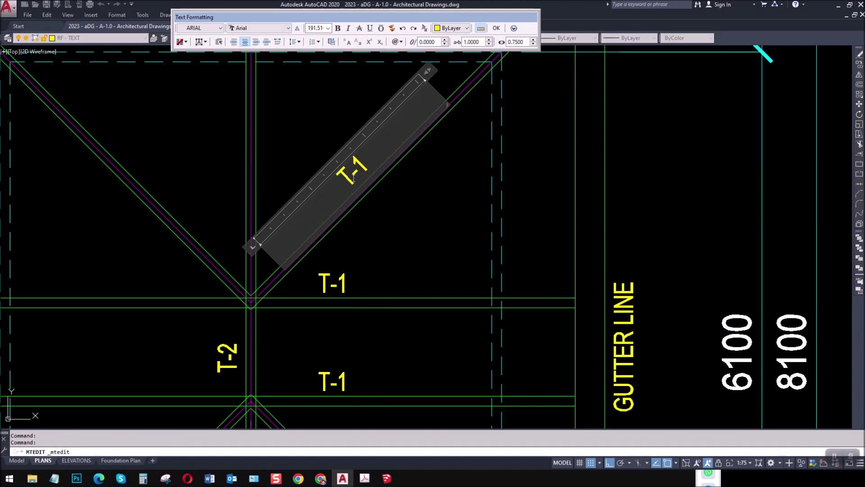
pyautogui.rightClick(340, 189)
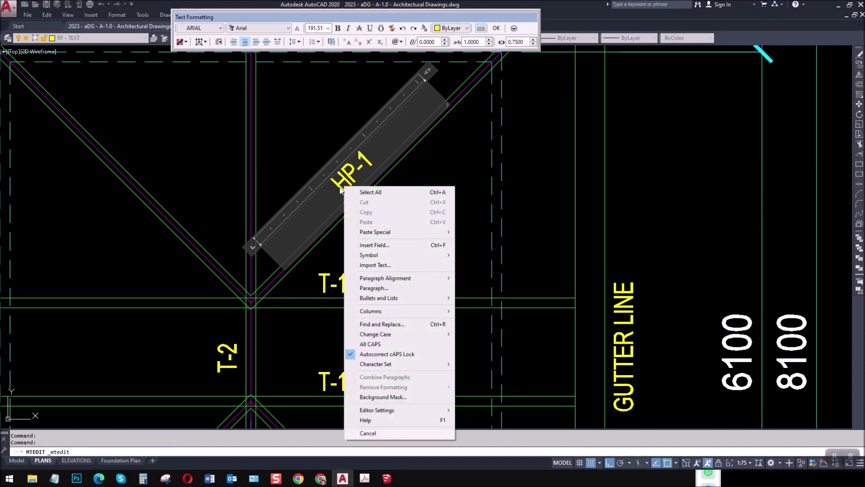
pyautogui.press('Escape')
pyautogui.press('Escape')
pyautogui.scroll(-4, 380, 208)
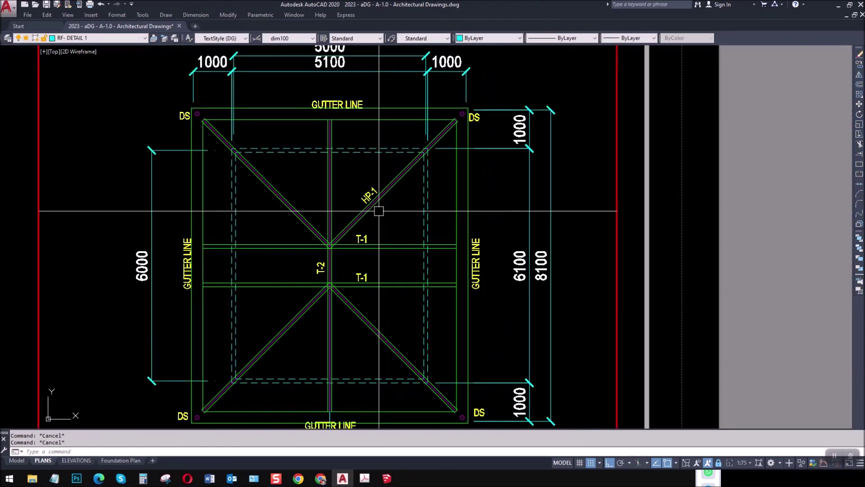
# - Mirror the HP-1 label across the ridge to the upper-left diagonal, keeping the original
pyautogui.write('MI')
pyautogui.press('Return')
pyautogui.scroll(5, 331, 209)
pyautogui.click(328, 209)
pyautogui.scroll(-5, 295, 126)
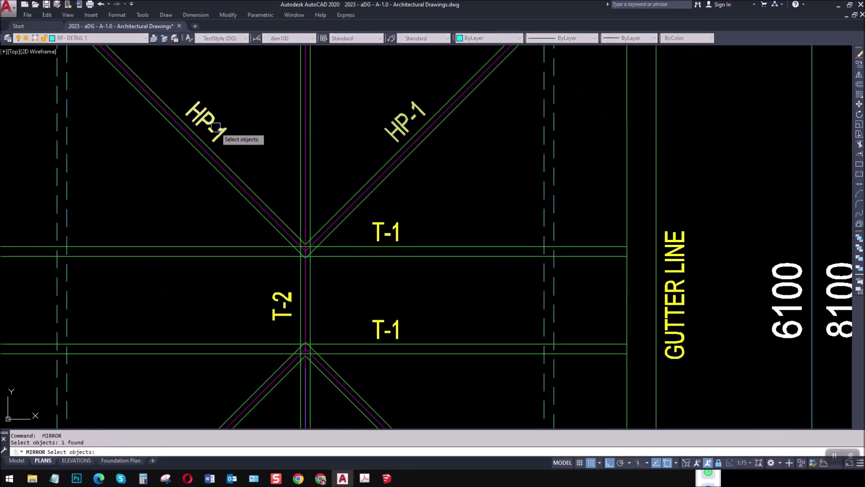
# - Mirror both HP-1 labels about the plan's horizontal midline onto the lower diagonals, keeping the originals
pyautogui.scroll(-3, 226, 135)
pyautogui.press('Return')
pyautogui.click(254, 194)
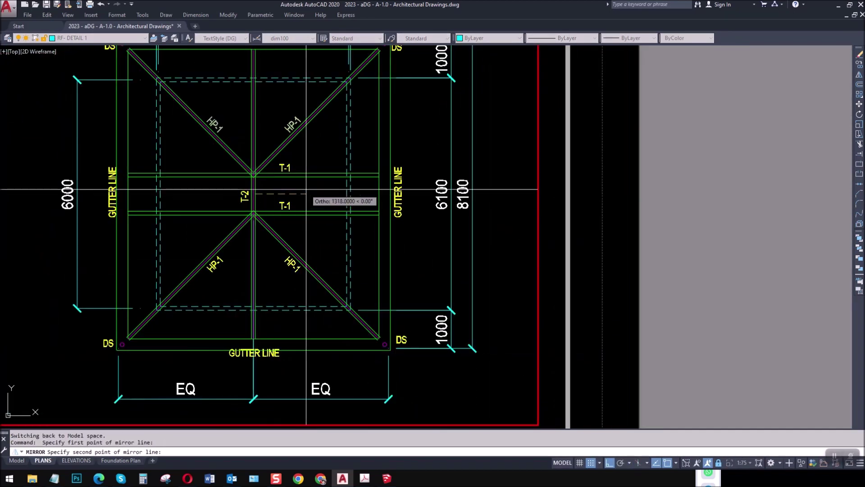
pyautogui.click(307, 189)
pyautogui.press('Return')
pyautogui.moveTo(285, 154); pyautogui.dragTo(301, 231, button='middle')
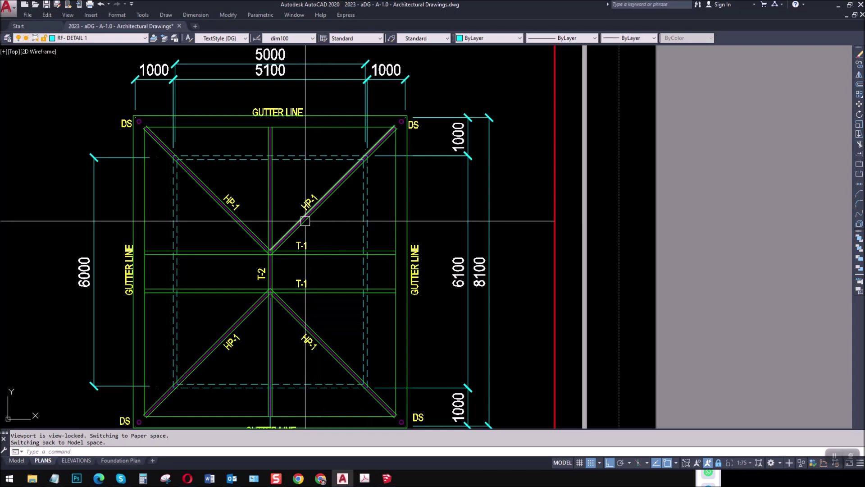
# - Trim the upper-left diagonal member's edges that extend past the inner roof outline
pyautogui.scroll(6, 140, 129)
pyautogui.press('Escape')
pyautogui.press('Escape')
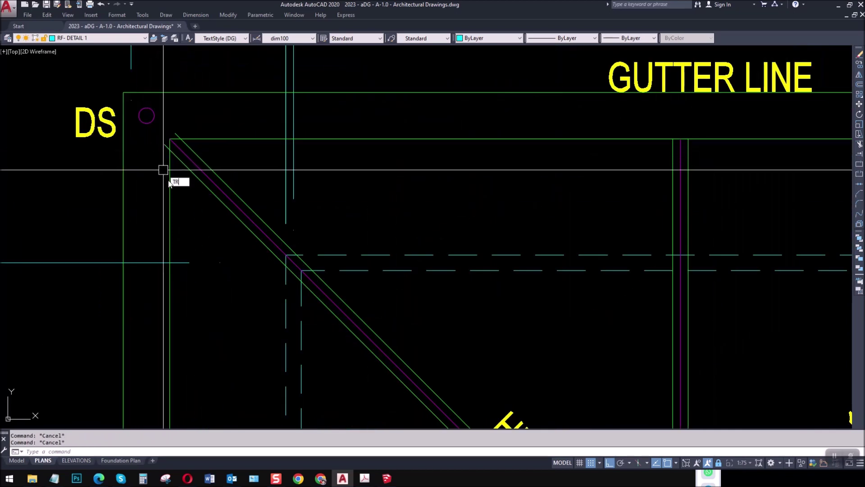
pyautogui.write('TR')
pyautogui.press('Return')
pyautogui.click(170, 181)
pyautogui.press('Return')
pyautogui.click(165, 144)
pyautogui.click(175, 132)
# - Trim the overhanging diagonal edges at the upper-right, lower-right and lower-left corners of the inner roof outline
pyautogui.scroll(-6, 132, 135)
pyautogui.scroll(7, 406, 140)
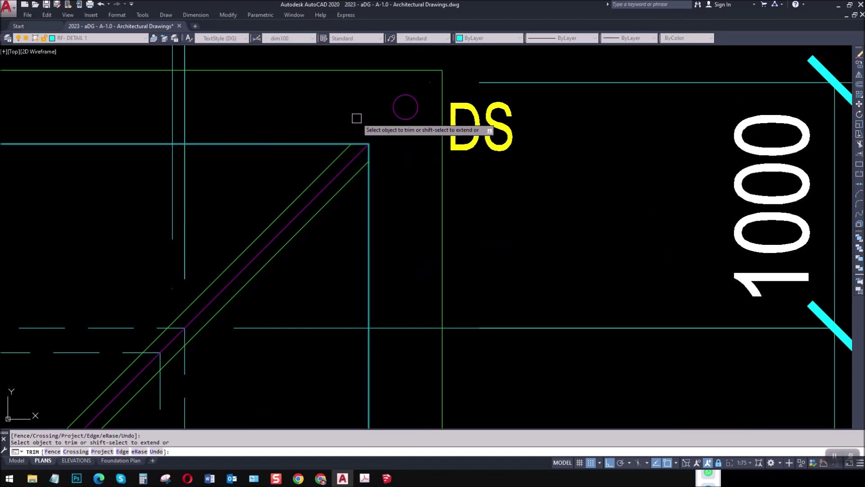
pyautogui.scroll(-7, 356, 121)
pyautogui.scroll(7, 360, 303)
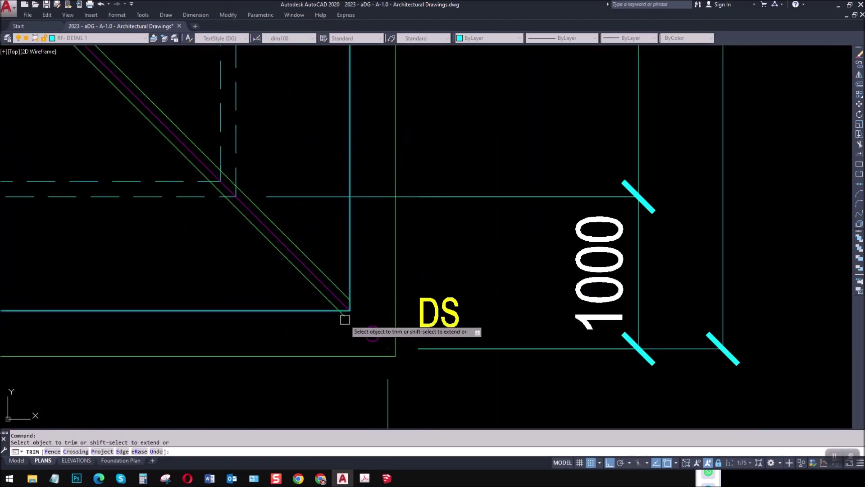
pyautogui.scroll(-7, 372, 332)
pyautogui.scroll(7, 148, 308)
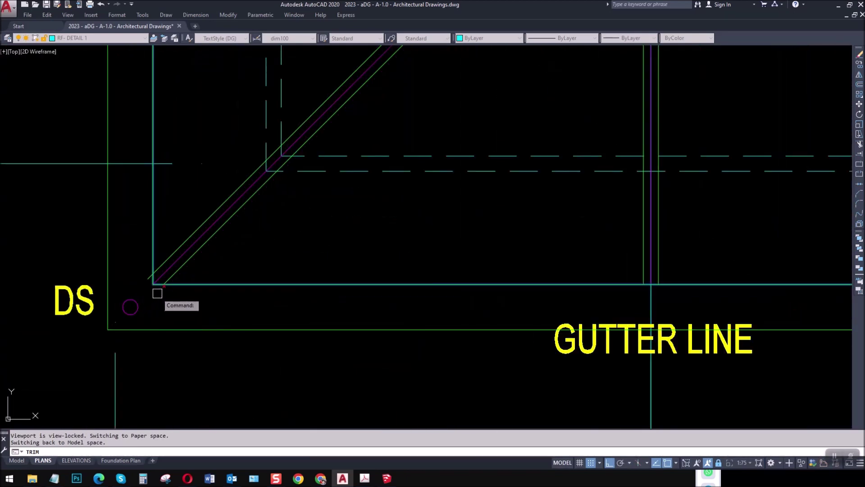
pyautogui.press('Return')
pyautogui.press('Return')
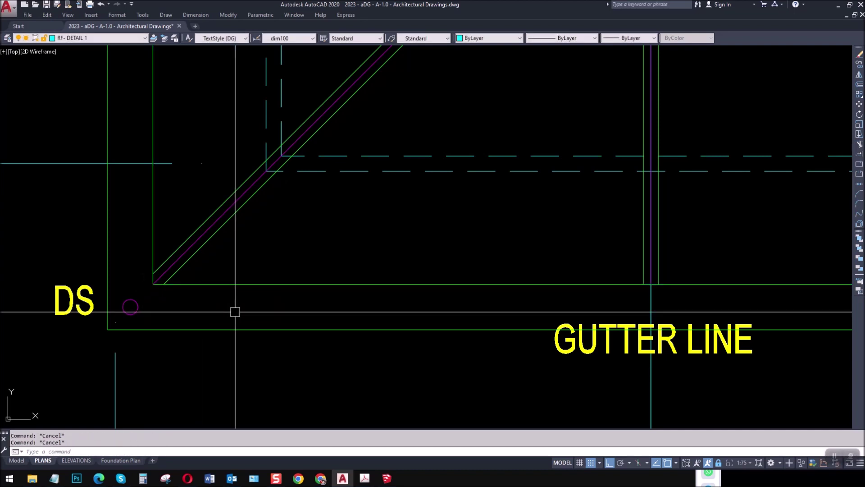
# - Offset the inner roof outline outward by 25
pyautogui.write('o')
pyautogui.press('Return')
pyautogui.write('25')
pyautogui.press('Return')
pyautogui.click(154, 244)
pyautogui.click(96, 232)
pyautogui.press('Return')
pyautogui.scroll(-3, 209, 336)
pyautogui.moveTo(301, 234); pyautogui.dragTo(299, 271, button='middle')
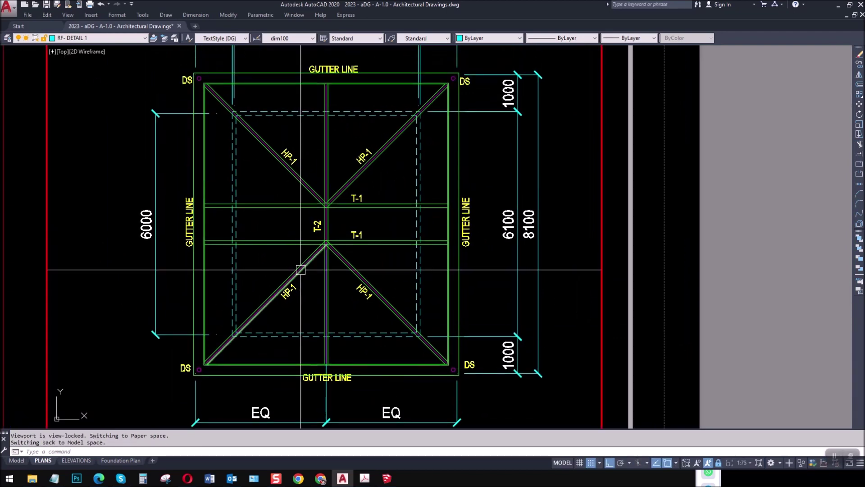
pyautogui.scroll(2, 456, 81)
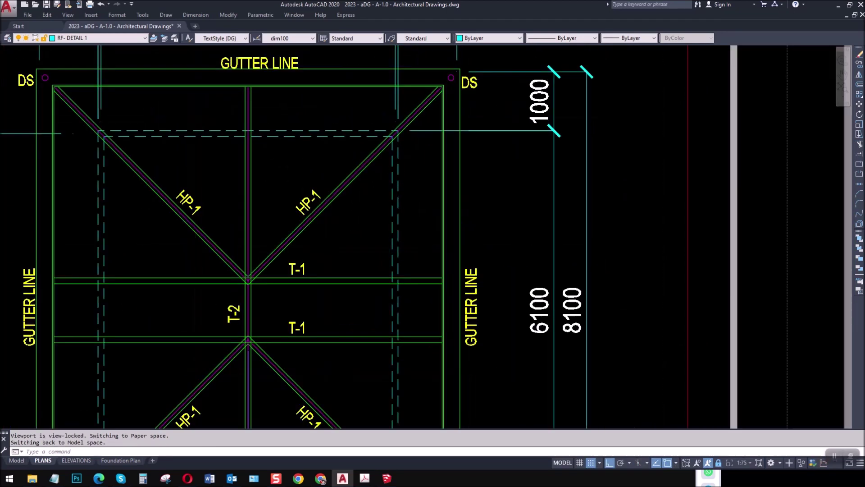
pyautogui.scroll(4, 434, 112)
pyautogui.scroll(-6, 426, 124)
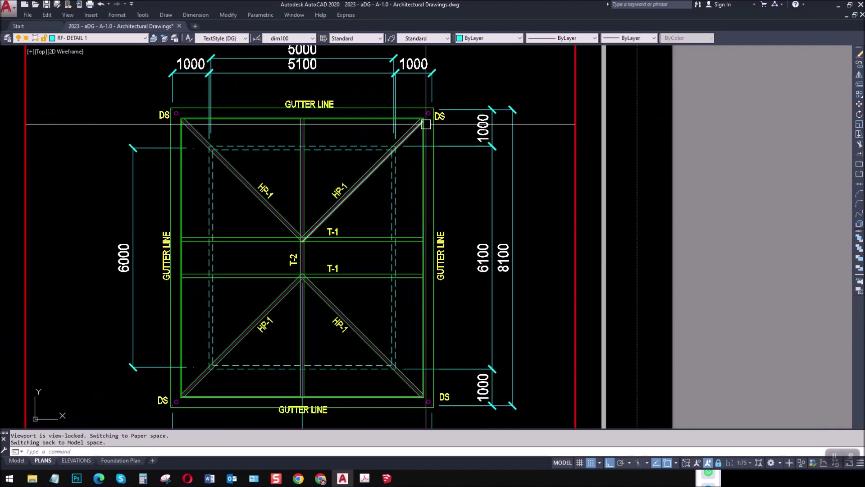
pyautogui.press('Escape')
pyautogui.press('Escape')
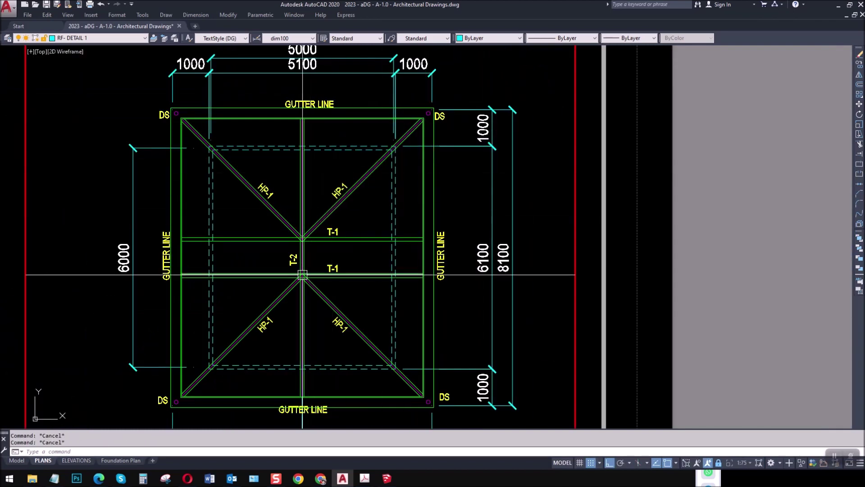
# - Offset the ridge centerline by 800 to both sides
pyautogui.scroll(4, 303, 275)
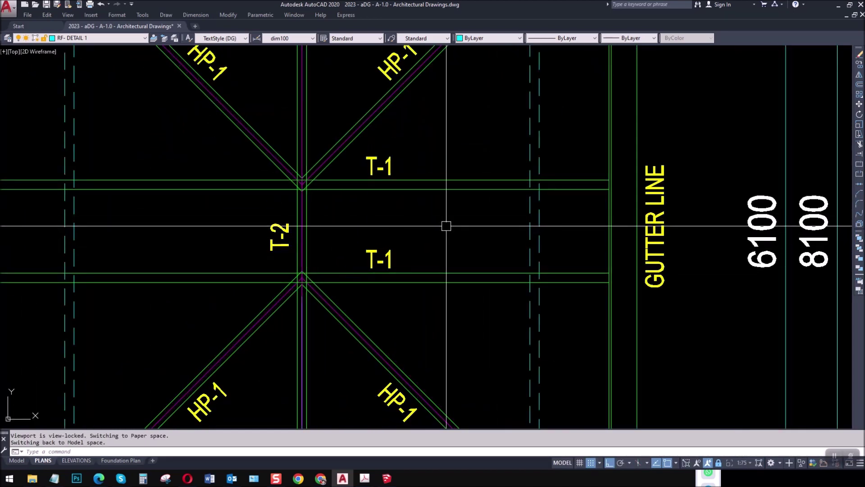
pyautogui.press('Escape')
pyautogui.press('Escape')
pyautogui.write('o')
pyautogui.press('space')
pyautogui.write('800')
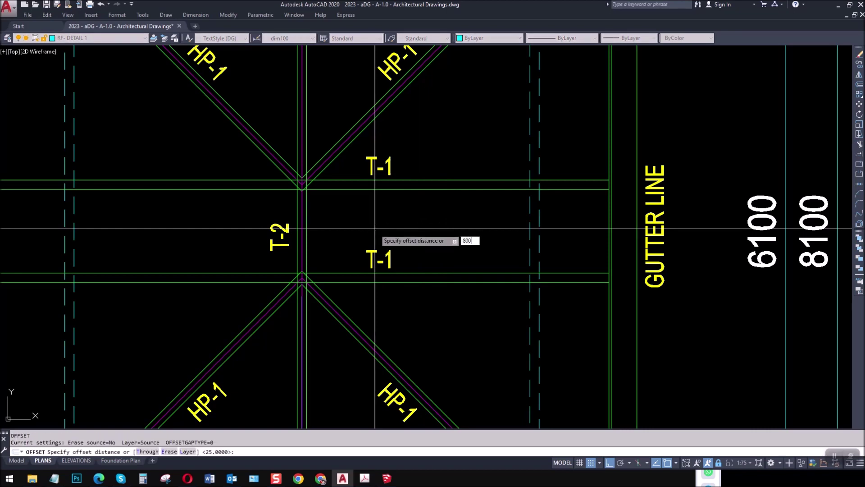
pyautogui.press('Return')
pyautogui.scroll(1, 305, 210)
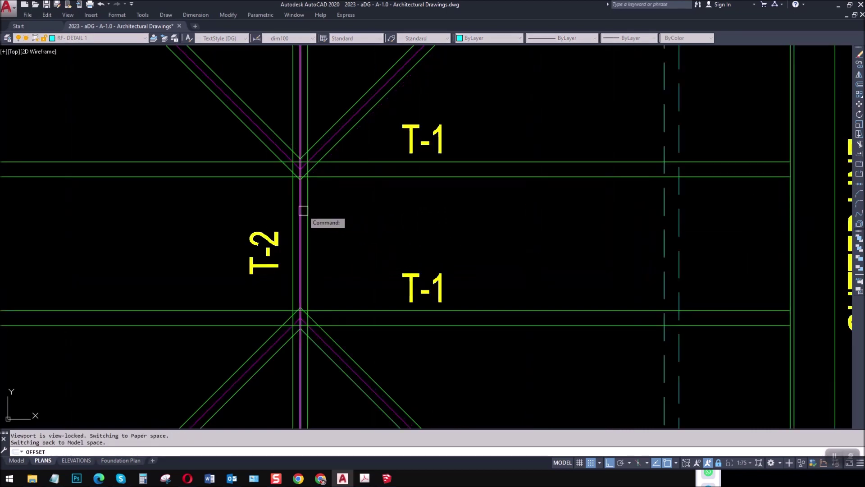
pyautogui.click(301, 221)
pyautogui.click(240, 222)
pyautogui.press('Escape')
pyautogui.press('Escape')
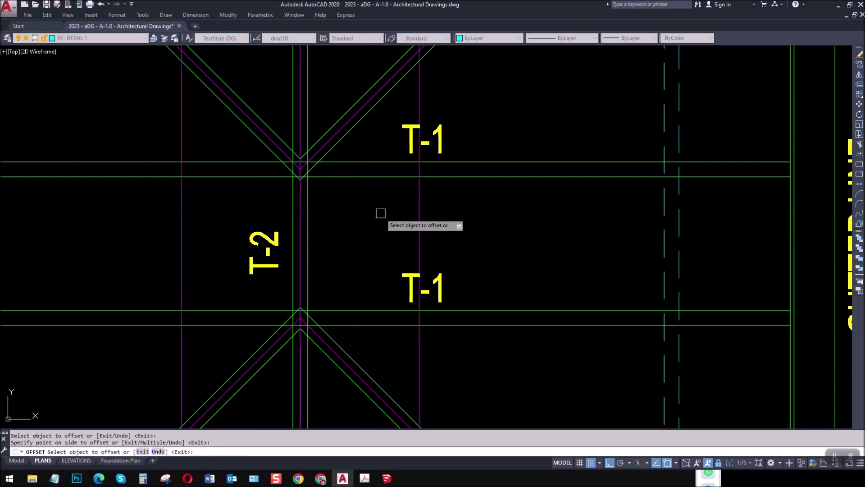
# - Draw horizontal lines between the two offset centerlines where they cross the upper and the lower diagonal centerlines
pyautogui.scroll(-3, 354, 248)
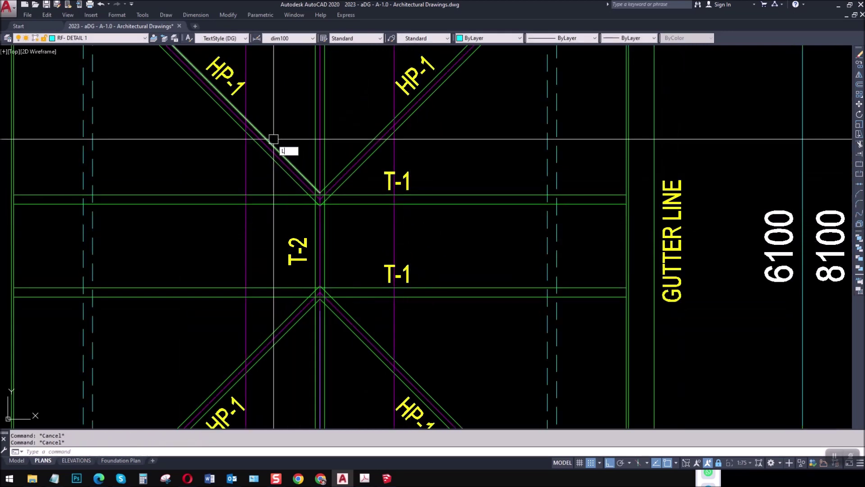
pyautogui.press('Return')
pyautogui.click(246, 125)
pyautogui.click(395, 125)
pyautogui.press('Return')
pyautogui.press('Return')
pyautogui.click(246, 344)
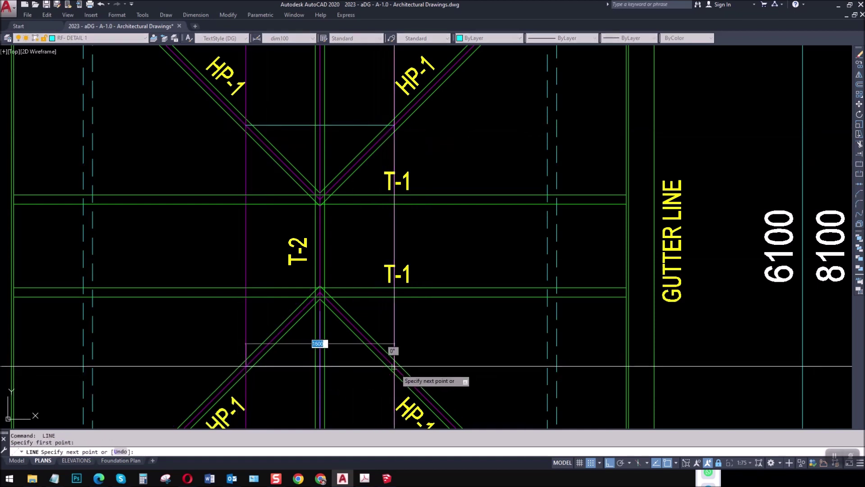
pyautogui.click(395, 366)
pyautogui.press('Escape')
pyautogui.press('Escape')
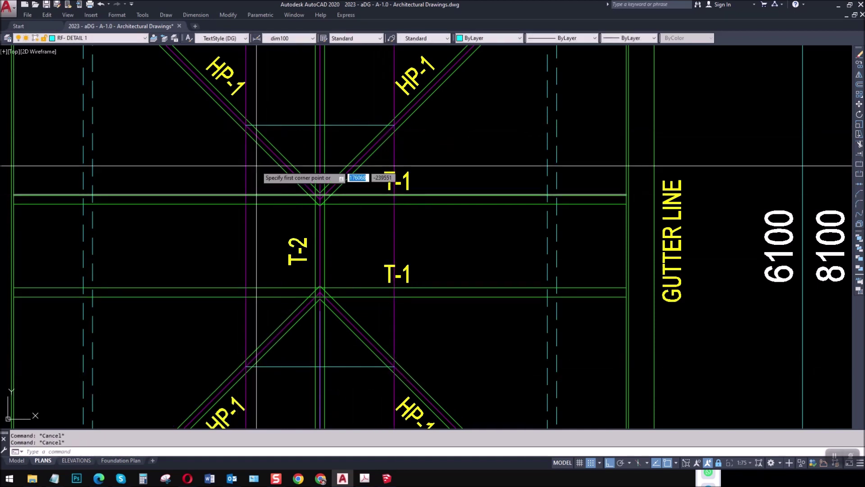
# - Draw a rectangle through the points where the two offset ridge centerlines cross the upper and lower hip centerlines
pyautogui.write('rec')
pyautogui.press('Return')
pyautogui.click(246, 125)
pyautogui.click(394, 366)
pyautogui.press('Return')
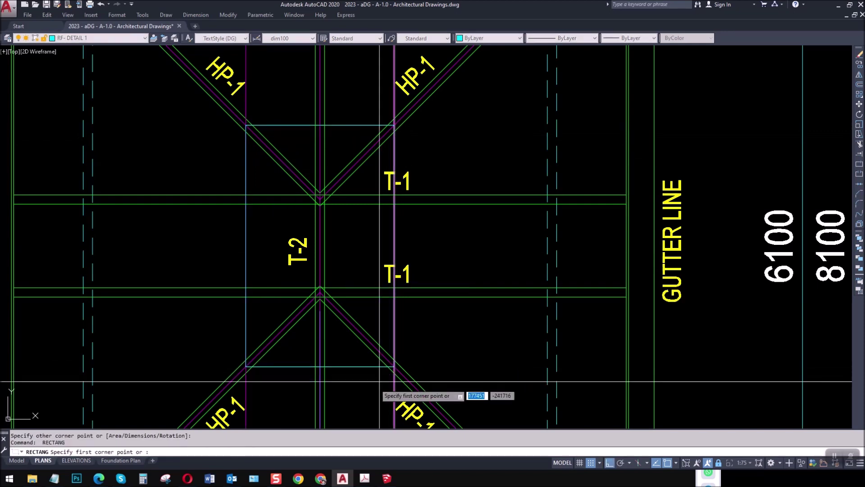
pyautogui.press('Escape')
# - Erase the two vertical offset centerlines and keep the rectangle around the ridge
pyautogui.moveTo(388, 374); pyautogui.dragTo(387, 265, button='middle')
pyautogui.press('Escape')
pyautogui.press('Escape')
pyautogui.write('e')
pyautogui.press('Return')
pyautogui.click(273, 357)
pyautogui.click(233, 360)
pyautogui.press('Return')
pyautogui.press('Return')
pyautogui.click(421, 361)
pyautogui.click(377, 360)
pyautogui.press('Return')
pyautogui.scroll(-1, 378, 360)
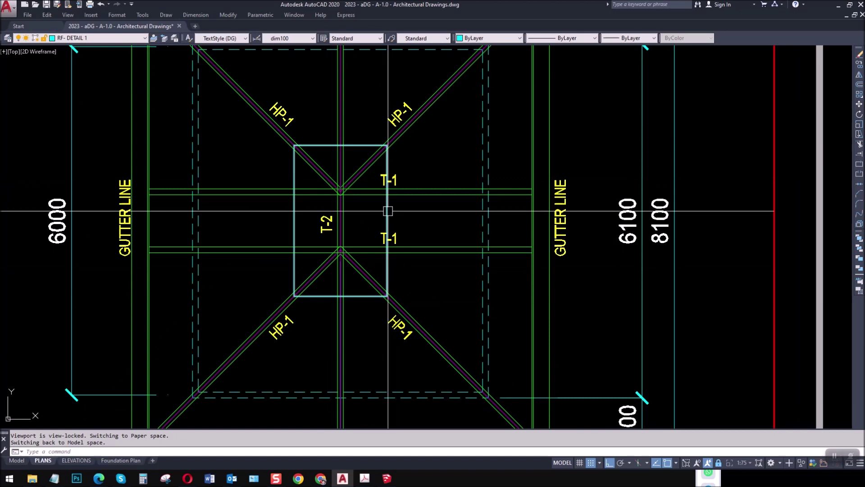
# - Offset the rectangle around the ridge by 25 to its outside and inside
pyautogui.scroll(2, 316, 158)
pyautogui.press('Escape')
pyautogui.write('o')
pyautogui.press('Return')
pyautogui.press('Escape')
pyautogui.press('Return')
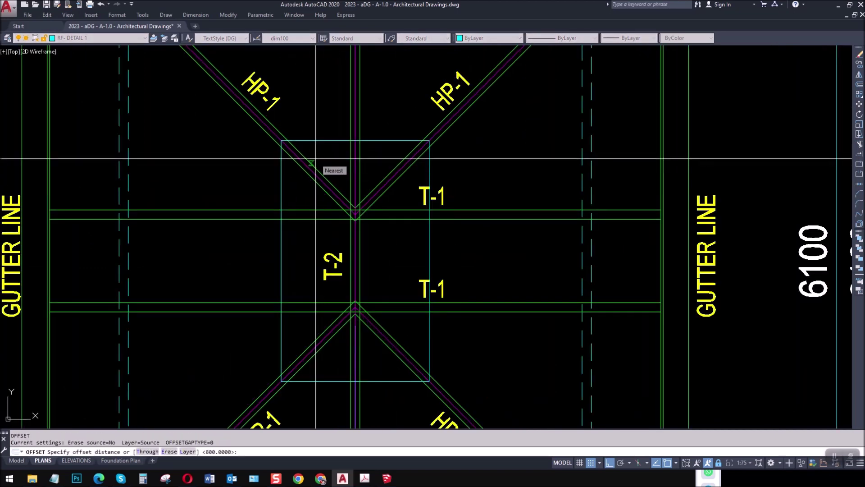
pyautogui.write('25')
pyautogui.press('Return')
pyautogui.click(312, 137)
pyautogui.click(315, 130)
pyautogui.scroll(2, 315, 143)
pyautogui.click(312, 136)
pyautogui.click(317, 204)
pyautogui.press('Escape')
pyautogui.press('Escape')
# - Match the middle rectangle's properties to the magenta hip centerline
pyautogui.scroll(4, 244, 157)
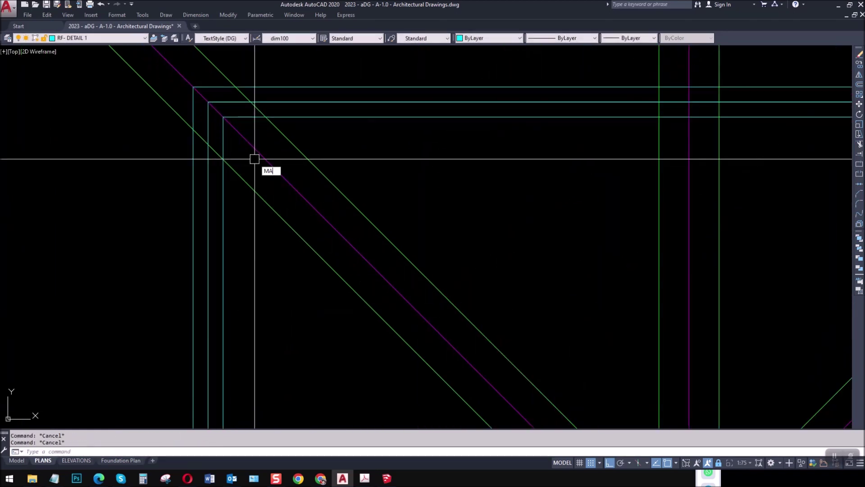
pyautogui.press('Return')
pyautogui.click(258, 152)
pyautogui.click(290, 102)
pyautogui.press('Escape')
# - Offset the magenta rectangle outward by 800 twice, making two larger concentric rectangles
pyautogui.scroll(-2, 255, 179)
pyautogui.press('Escape')
pyautogui.write('O')
pyautogui.press('Return')
pyautogui.write('8')
pyautogui.press('Return')
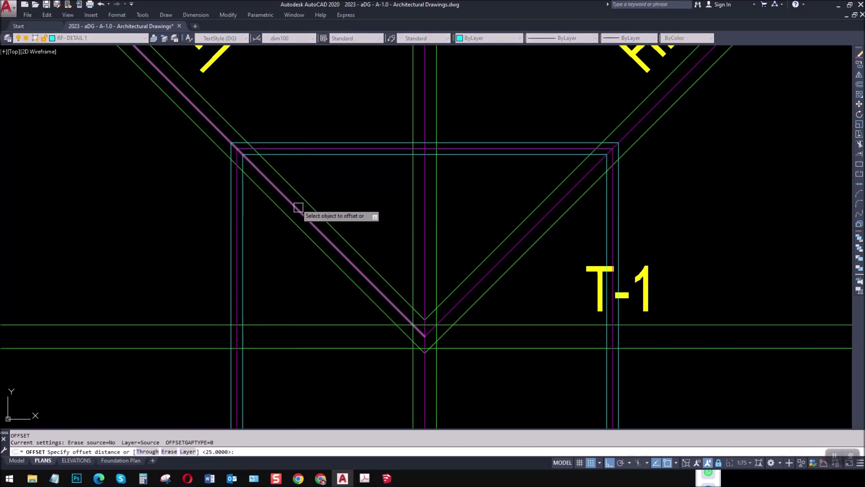
pyautogui.scroll(-6, 301, 181)
pyautogui.scroll(6, 287, 180)
pyautogui.press('Return')
pyautogui.press('Return')
pyautogui.scroll(-3, 285, 187)
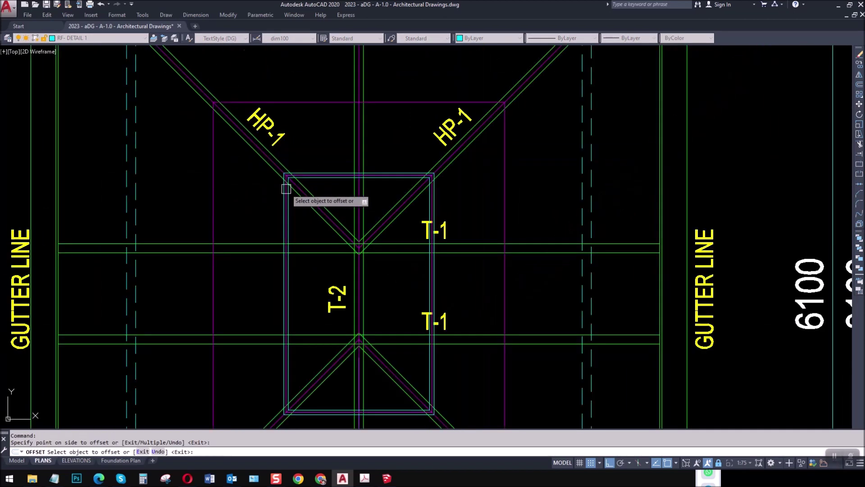
pyautogui.scroll(-2, 191, 190)
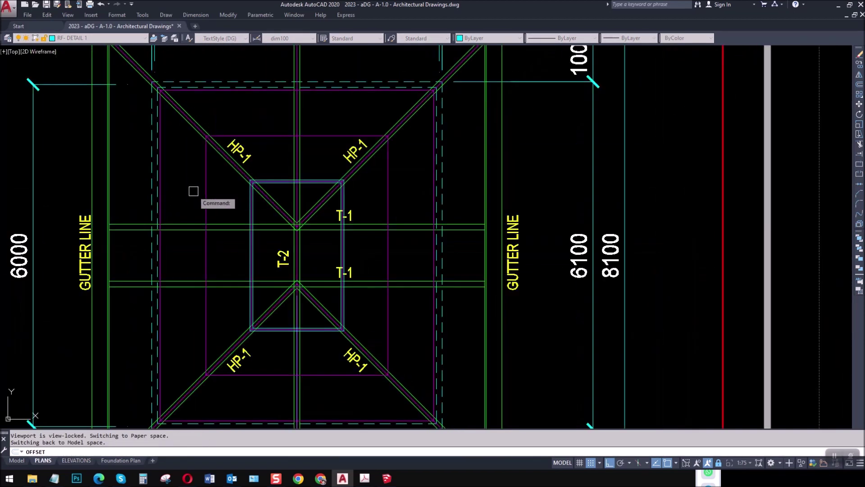
pyautogui.moveTo(195, 185); pyautogui.dragTo(203, 249, button='middle')
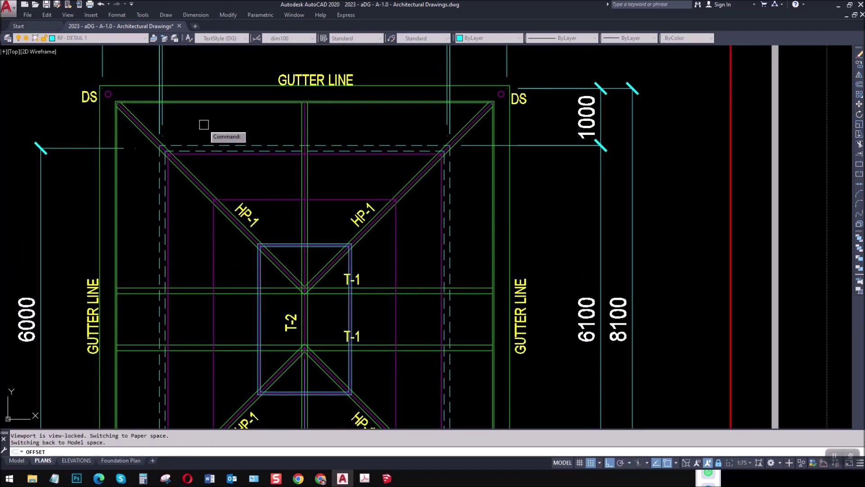
# - Try offsetting the inner roof outline inward by 100
pyautogui.press('Escape')
pyautogui.press('Escape')
pyautogui.write('O')
pyautogui.press('Return')
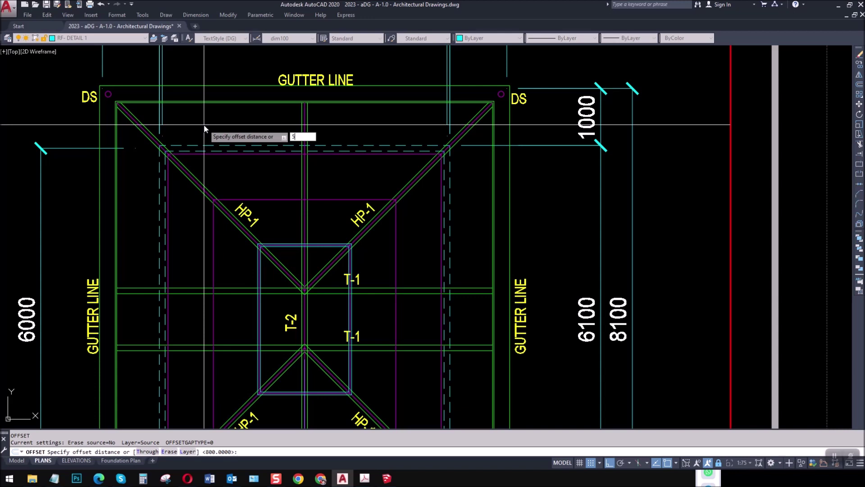
pyautogui.press('Escape')
pyautogui.write('O')
pyautogui.press('Return')
pyautogui.write('100')
pyautogui.press('Return')
pyautogui.scroll(2, 175, 101)
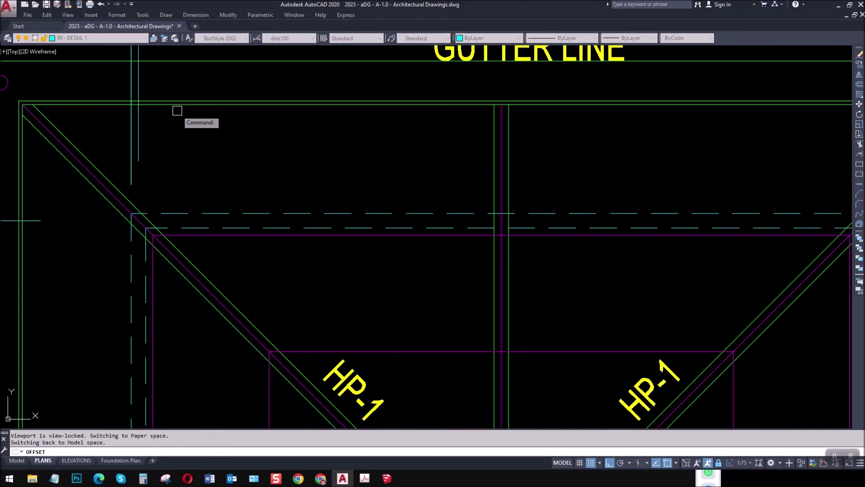
pyautogui.scroll(-3, 177, 107)
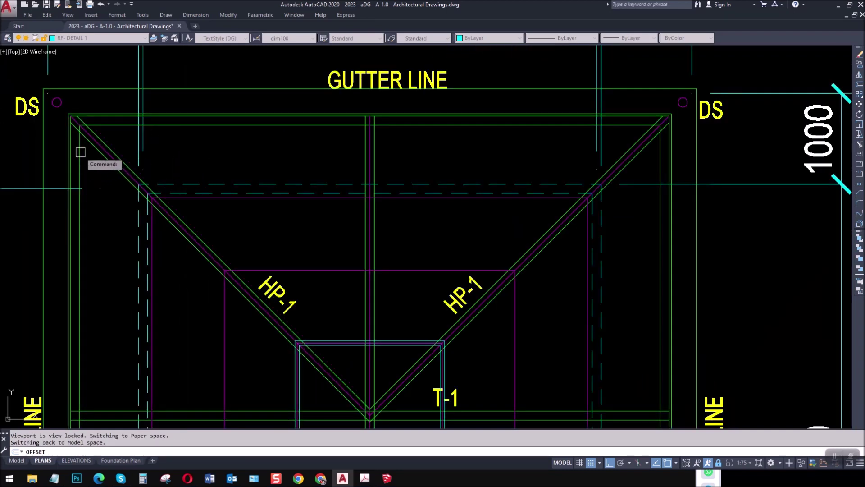
pyautogui.scroll(3, 83, 161)
pyautogui.scroll(-3, 108, 139)
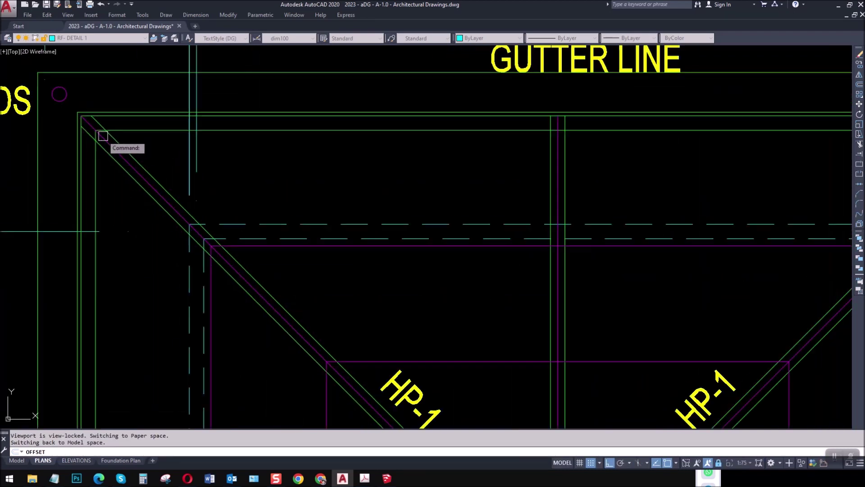
pyautogui.scroll(-3, 299, 270)
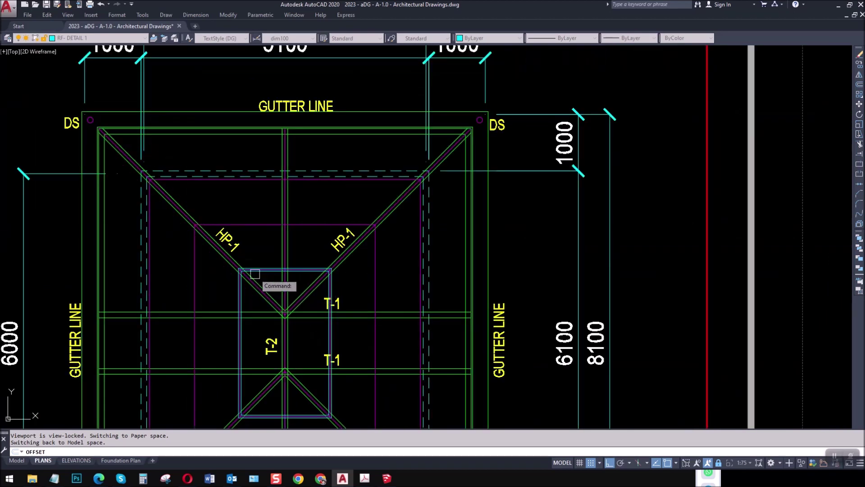
# - Erase the 100 offset line inside the roof outline
pyautogui.press('Escape')
pyautogui.scroll(2, 125, 113)
pyautogui.scroll(5, 104, 184)
pyautogui.write('E')
pyautogui.press('Return')
pyautogui.click(107, 185)
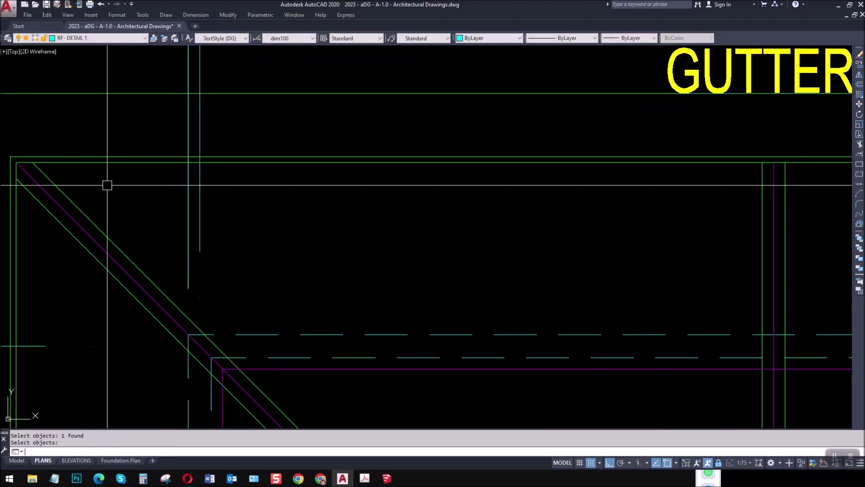
# - Offset the inner roof outline inward by 50
pyautogui.write('O')
pyautogui.press('Return')
pyautogui.write('50')
pyautogui.press('Return')
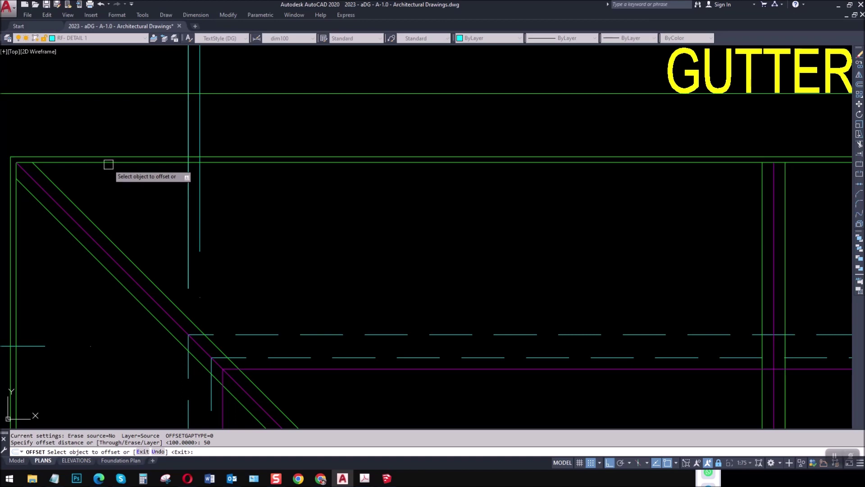
pyautogui.press('Escape')
pyautogui.scroll(-4, 170, 187)
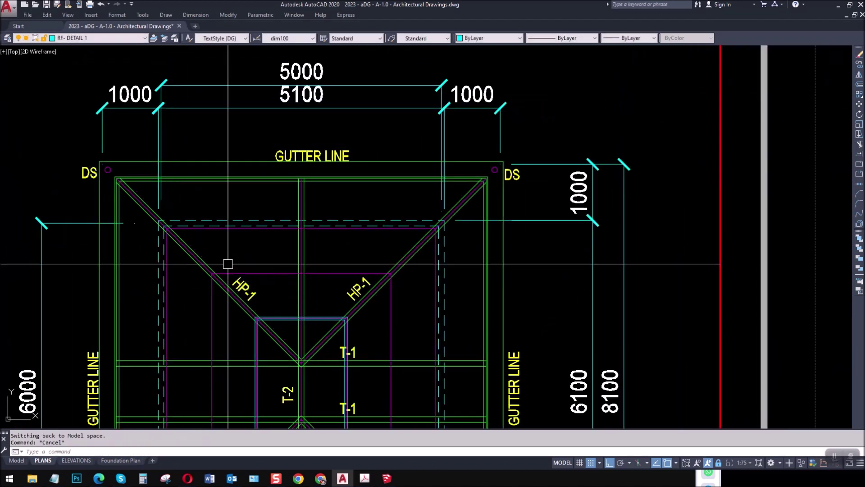
# - Offset both larger magenta rectangles to each side to form double-line framing members
pyautogui.press('Return')
pyautogui.press('Return')
pyautogui.scroll(4, 198, 228)
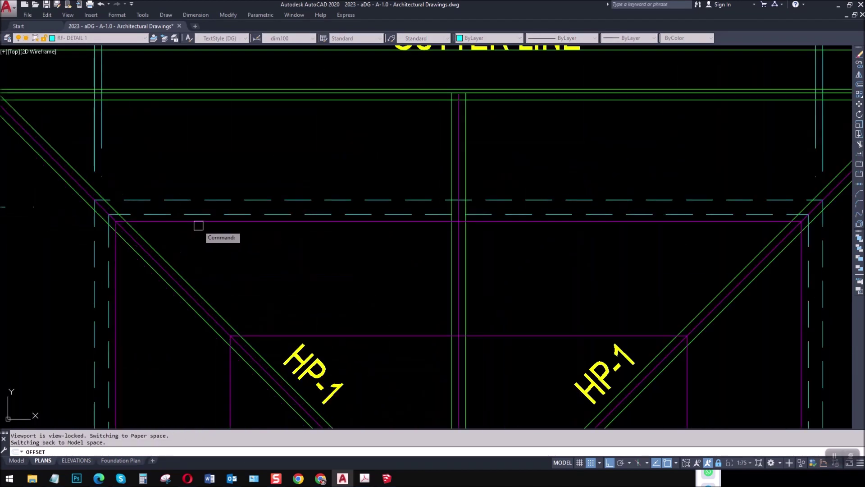
pyautogui.click(199, 223)
pyautogui.click(199, 226)
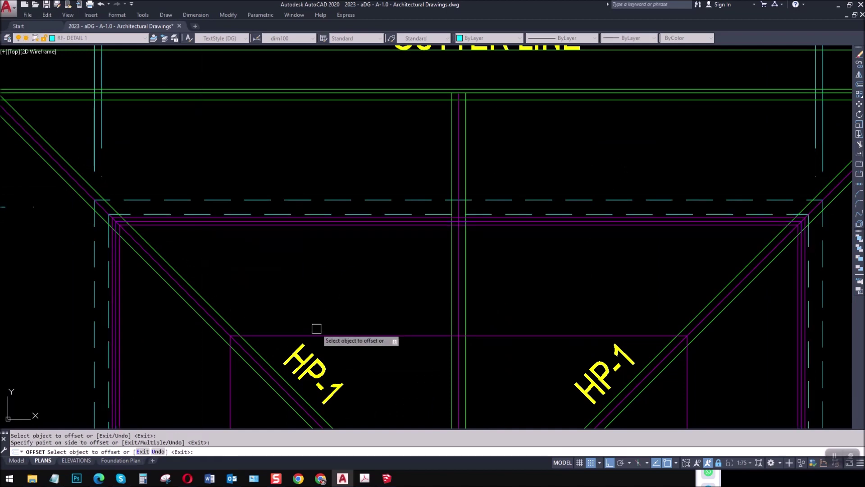
pyautogui.click(277, 338)
pyautogui.scroll(-3, 276, 338)
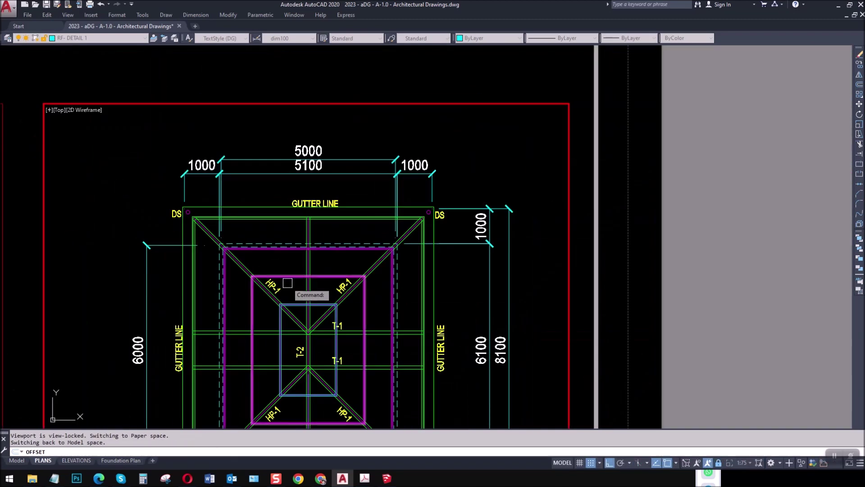
pyautogui.scroll(8, 292, 299)
pyautogui.press('Escape')
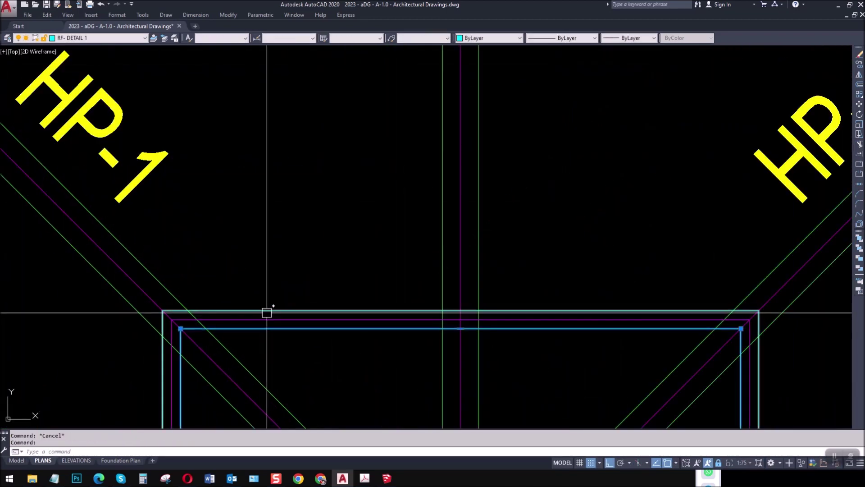
# - Assign the innermost rectangle's two outer lines on either side of its centerline to layer RF- DETAIL 3
pyautogui.click(117, 37)
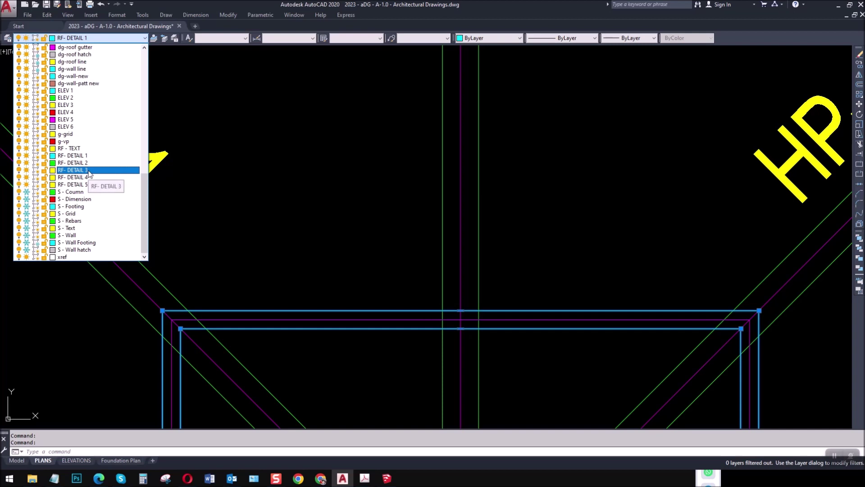
pyautogui.press('Escape')
pyautogui.press('Escape')
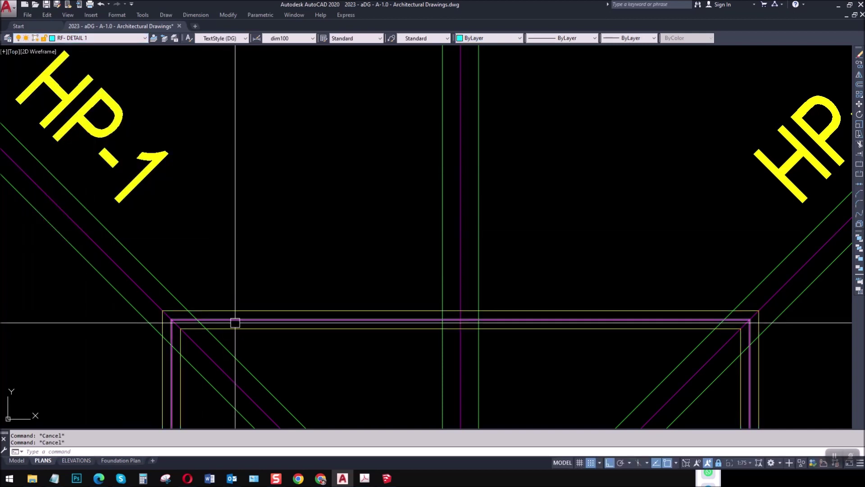
# - Check the colour settings of layer RF- DETAIL 3 and the properties of the two lines placed on it
pyautogui.press('Return')
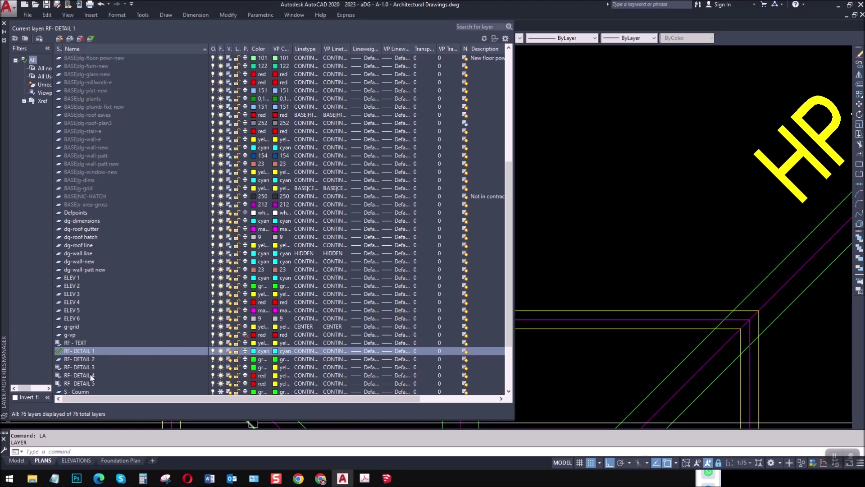
pyautogui.click(3, 24)
pyautogui.press('Escape')
pyautogui.click(241, 328)
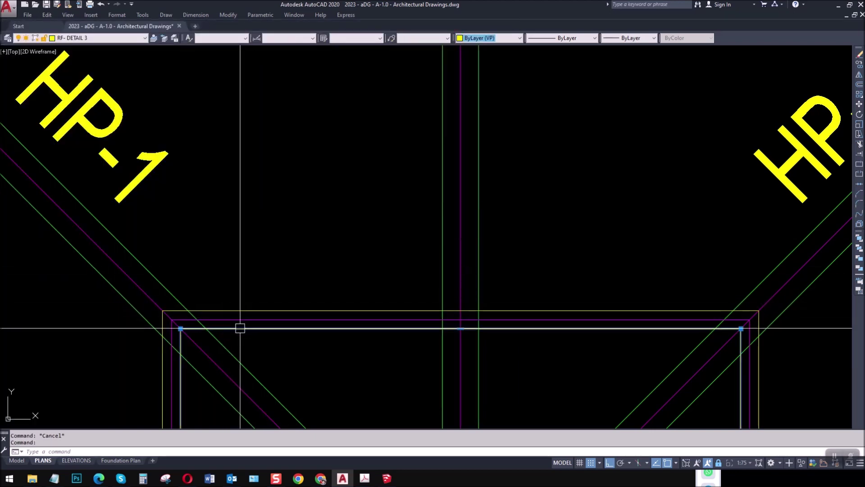
pyautogui.click(248, 309)
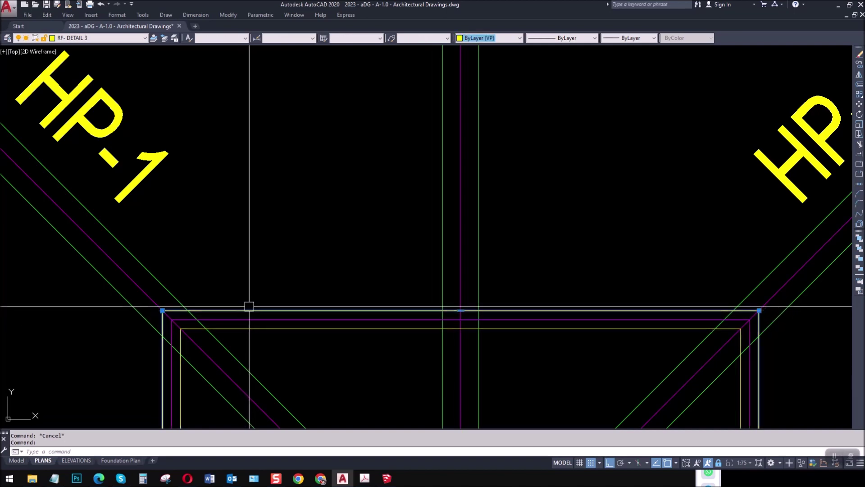
pyautogui.scroll(-3, 249, 309)
pyautogui.press('Escape')
pyautogui.scroll(-4, 320, 329)
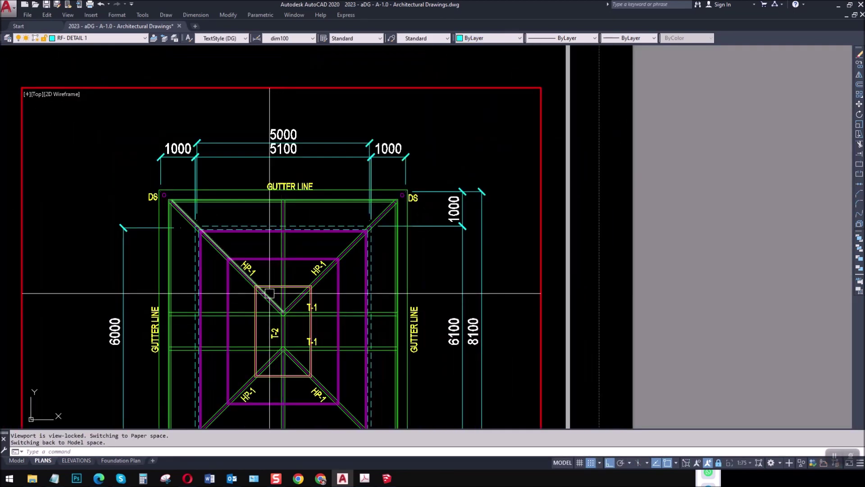
# - Match the middle rectangle's two side lines and the 50 offset roof outline to the innermost rectangle's RF- DETAIL 3 lines
pyautogui.press('Escape')
pyautogui.scroll(8, 272, 296)
pyautogui.write('MA')
pyautogui.press('Return')
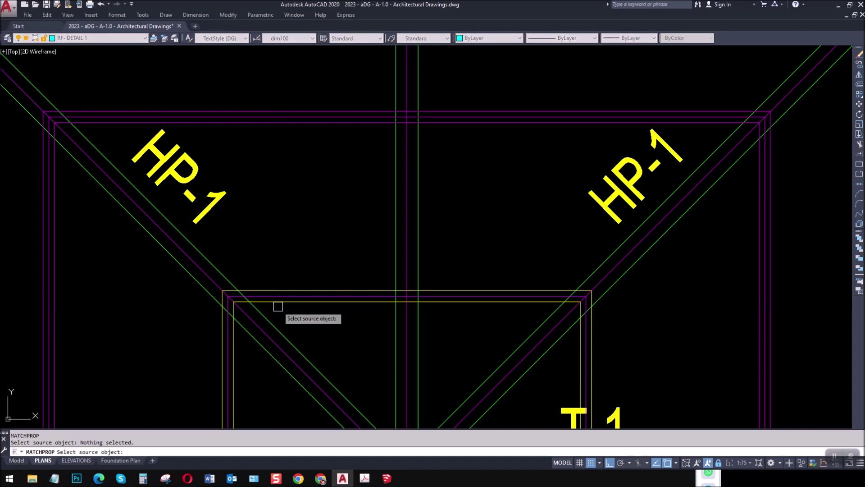
pyautogui.click(276, 302)
pyautogui.click(231, 122)
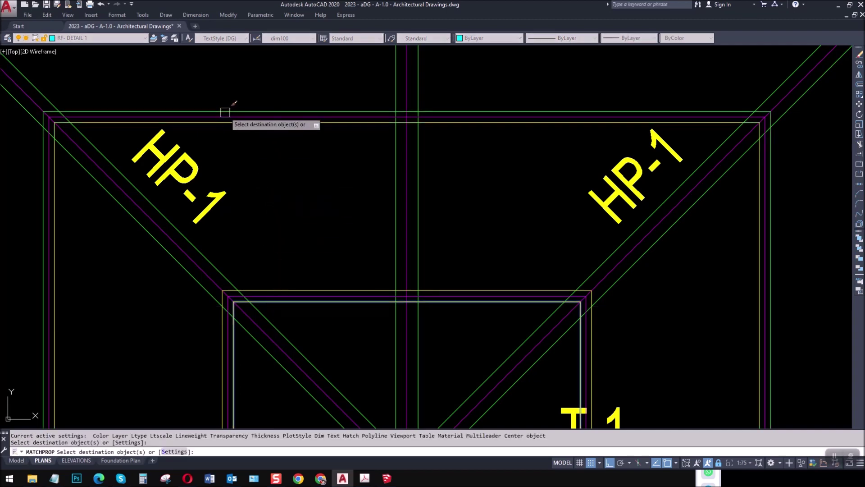
pyautogui.scroll(-5, 290, 261)
pyautogui.scroll(4, 208, 112)
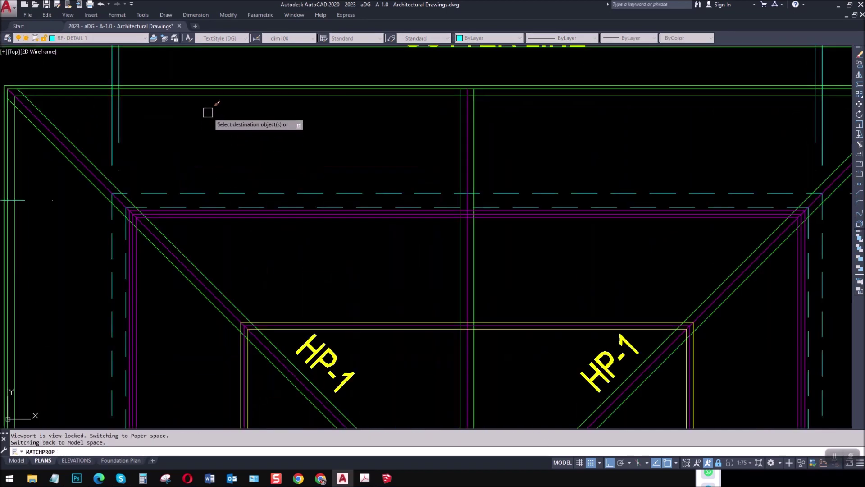
pyautogui.scroll(-4, 209, 107)
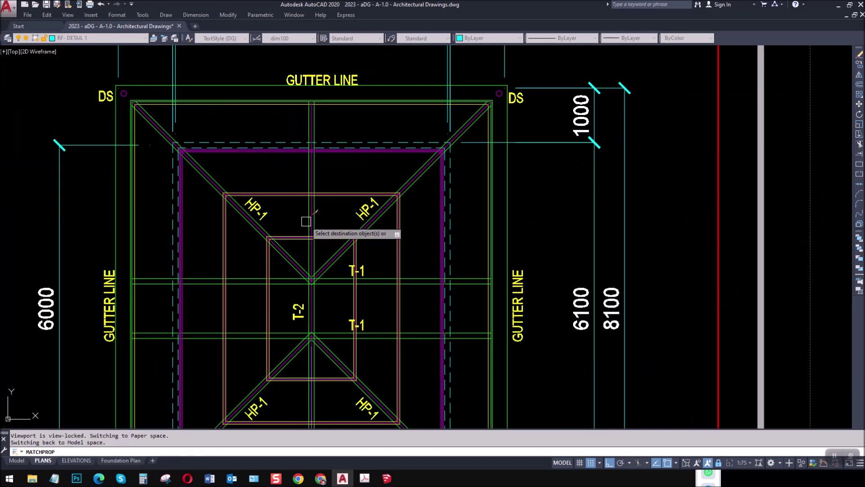
pyautogui.scroll(1, 292, 194)
pyautogui.press('Escape')
# - Match the side lines of the outermost magenta-centered rectangle to the middle rectangle's RF- DETAIL 3 side lines
pyautogui.scroll(2, 242, 344)
pyautogui.moveTo(236, 345); pyautogui.dragTo(238, 337, button='middle')
pyautogui.scroll(-4, 259, 325)
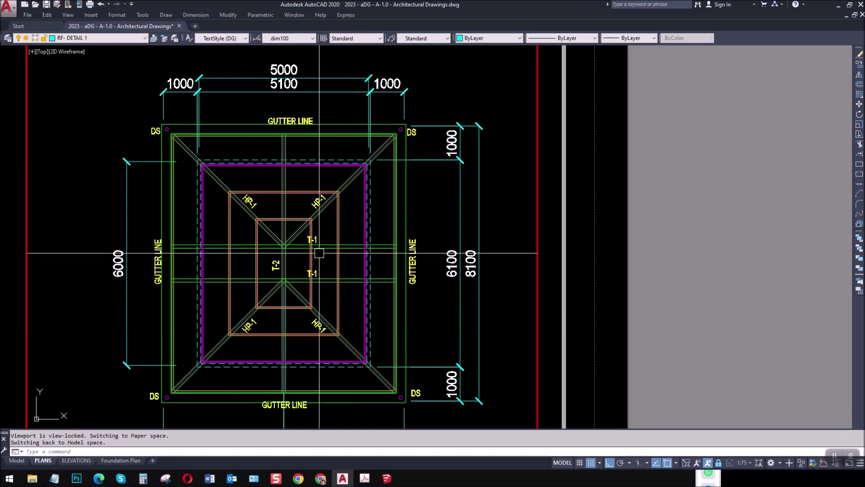
pyautogui.scroll(1, 317, 256)
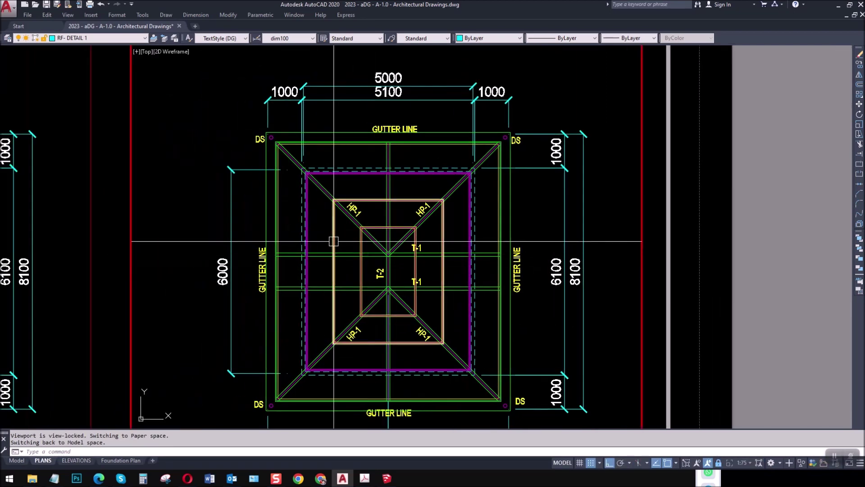
pyautogui.scroll(1, 332, 225)
pyautogui.press('Escape')
pyautogui.press('Escape')
pyautogui.write('MA')
pyautogui.press('Return')
pyautogui.click(332, 197)
pyautogui.scroll(4, 332, 198)
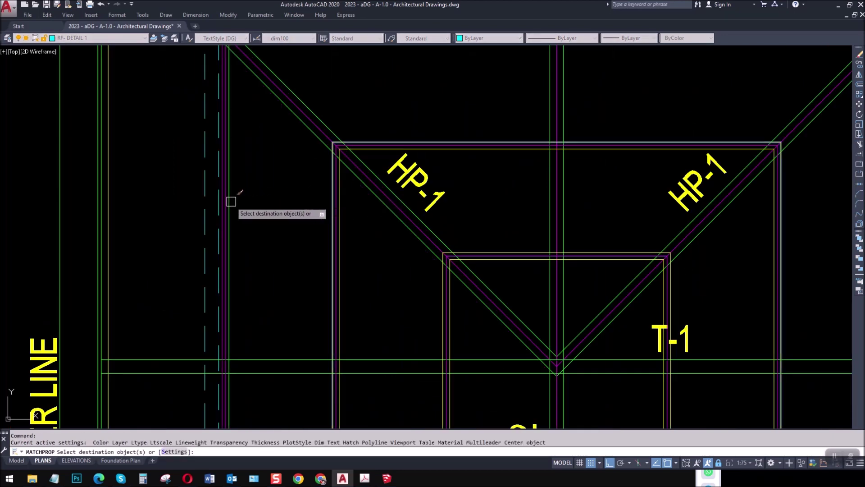
pyautogui.scroll(-3, 251, 197)
pyautogui.scroll(5, 252, 194)
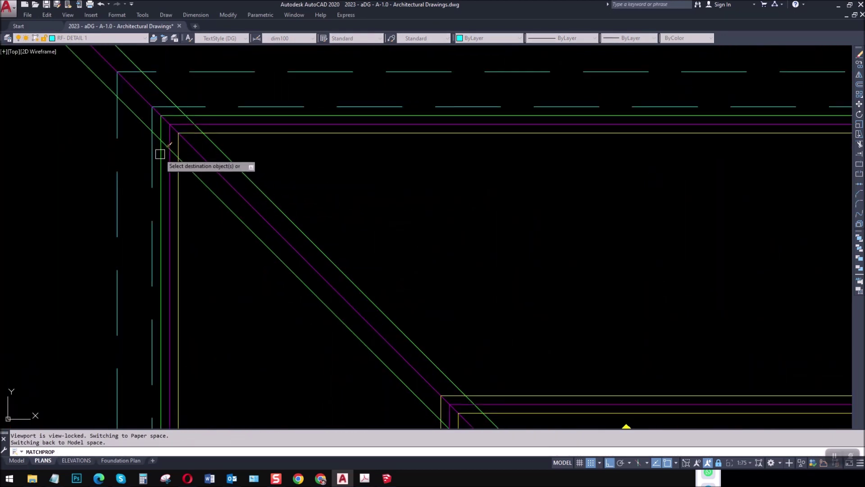
pyautogui.scroll(-3, 232, 247)
pyautogui.scroll(4, 230, 245)
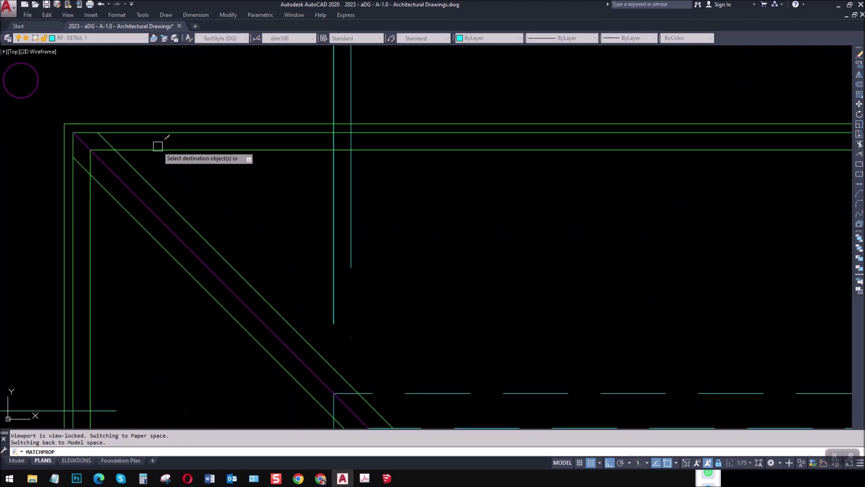
pyautogui.scroll(-3, 222, 178)
pyautogui.press('Escape')
pyautogui.scroll(-3, 278, 171)
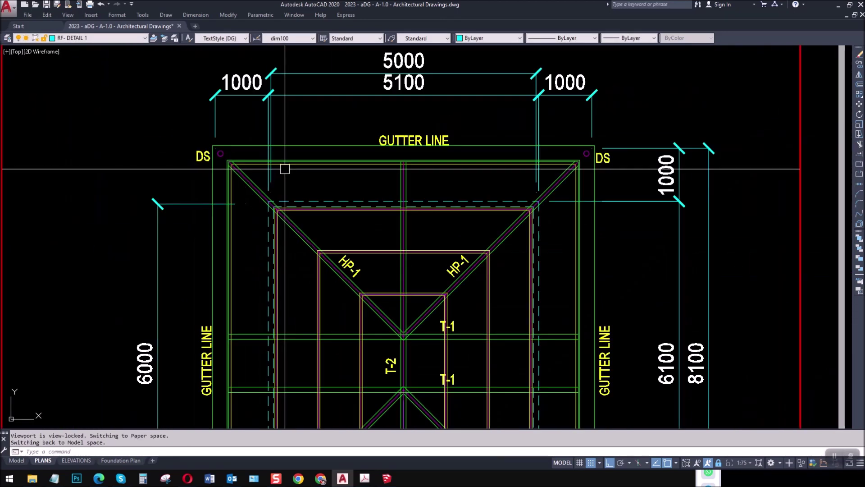
# - Draw a horizontal quick leader without text from the middle rectangle's right side out past the 6000 dimension on the left
pyautogui.scroll(-3, 277, 170)
pyautogui.scroll(3, 275, 266)
pyautogui.moveTo(265, 282); pyautogui.dragTo(410, 275, button='middle')
pyautogui.press('Escape')
pyautogui.press('Escape')
pyautogui.write('L')
pyautogui.scroll(4, 440, 272)
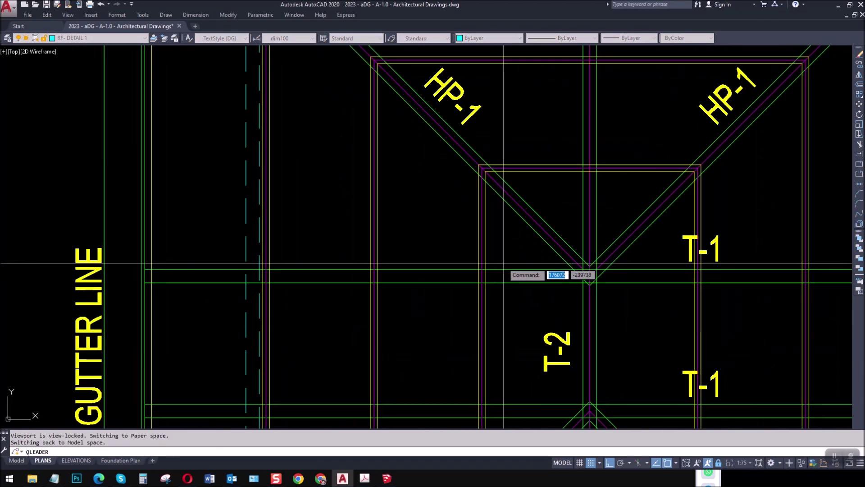
pyautogui.scroll(-2, 482, 260)
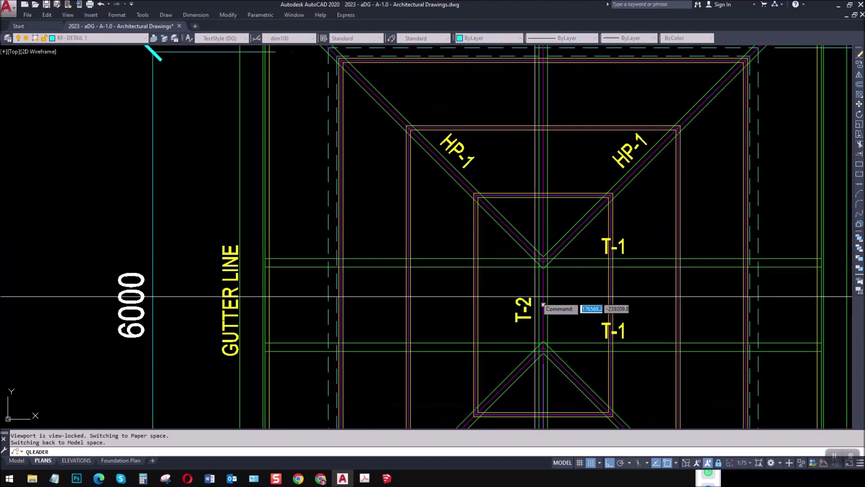
pyautogui.click(678, 289)
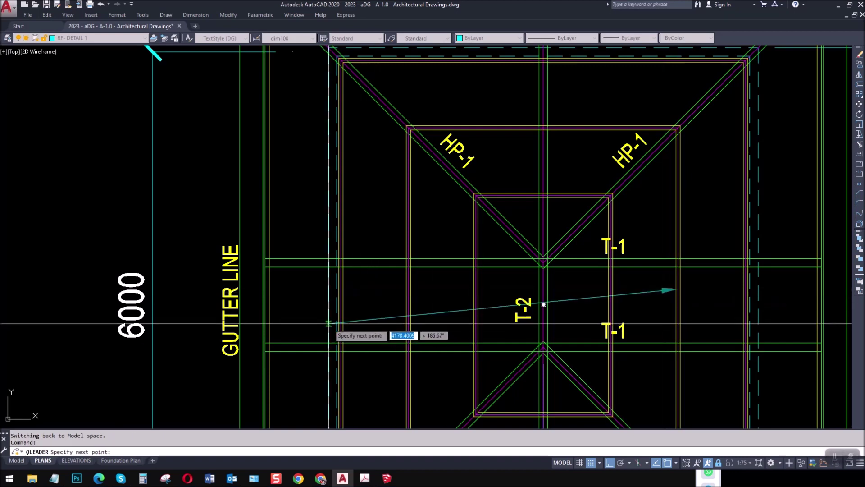
pyautogui.moveTo(202, 294); pyautogui.dragTo(411, 269, button='middle')
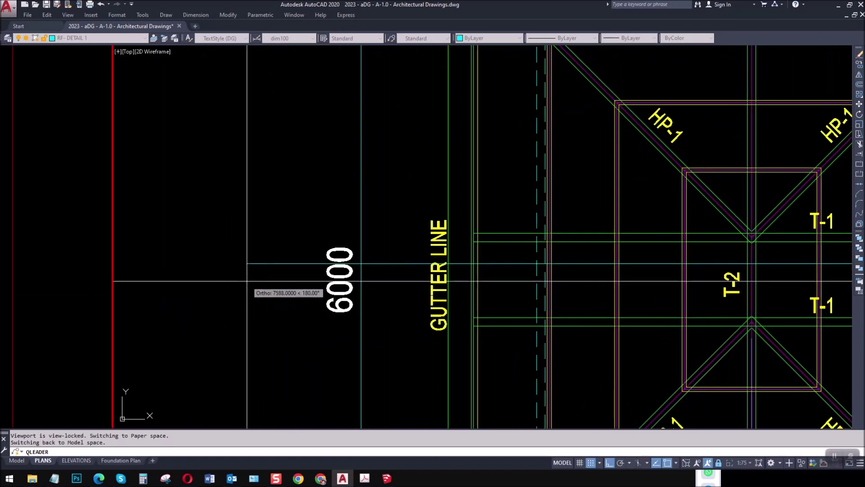
pyautogui.scroll(-4, 252, 281)
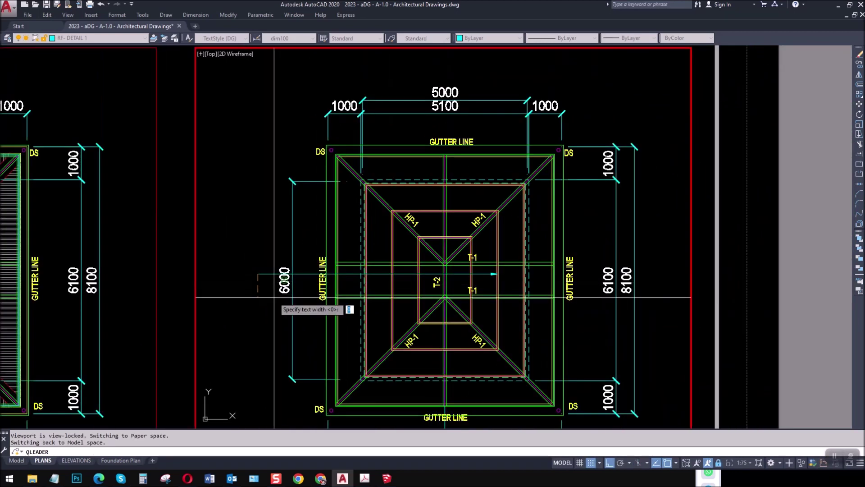
pyautogui.press('Escape')
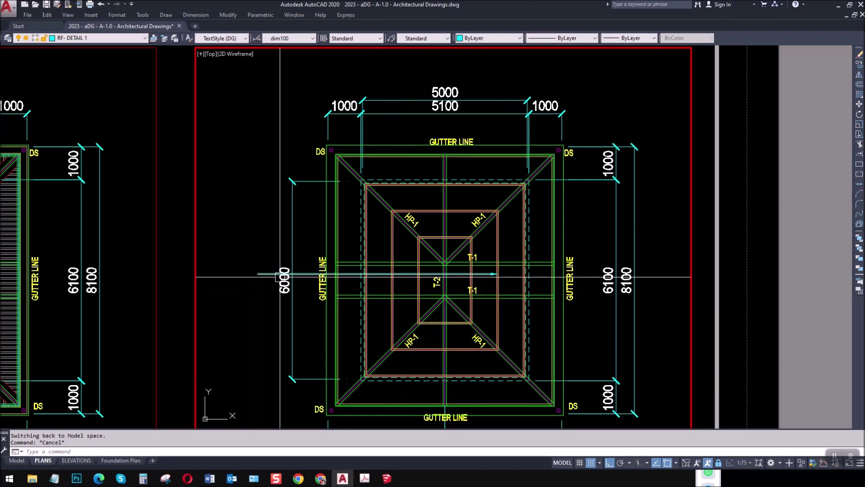
# - Copy the lower T-1 label to the left end of the new leader, outside the 6000 dimension
pyautogui.press('Escape')
pyautogui.write('CO')
pyautogui.press('Return')
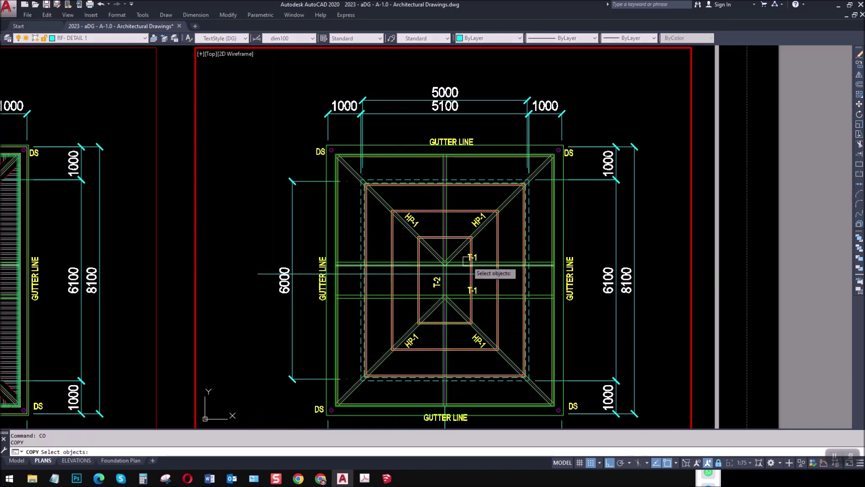
pyautogui.press('Return')
pyautogui.click(481, 284)
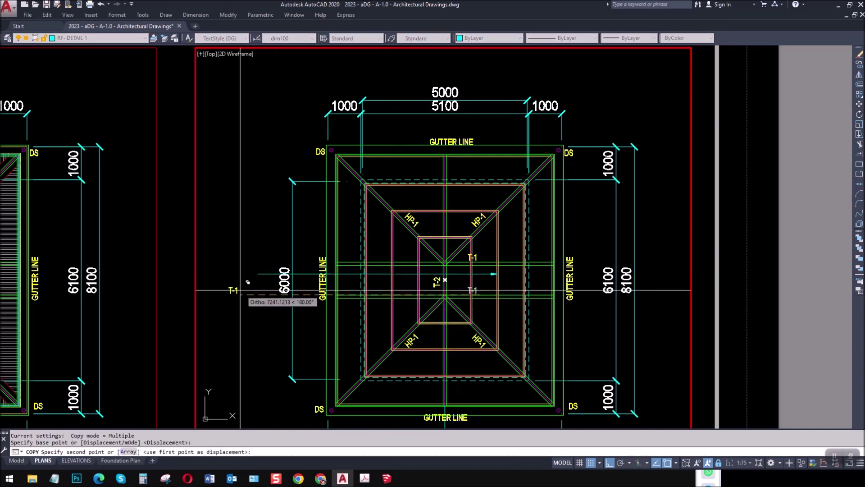
pyautogui.click(247, 282)
pyautogui.press('Return')
# - Match the new leader's properties to the copied T-1 label so that both share the text layer
pyautogui.doubleClick(234, 289)
pyautogui.press('Escape')
pyautogui.write('MA')
pyautogui.press('Return')
pyautogui.click(234, 289)
pyautogui.click(259, 273)
pyautogui.press('Return')
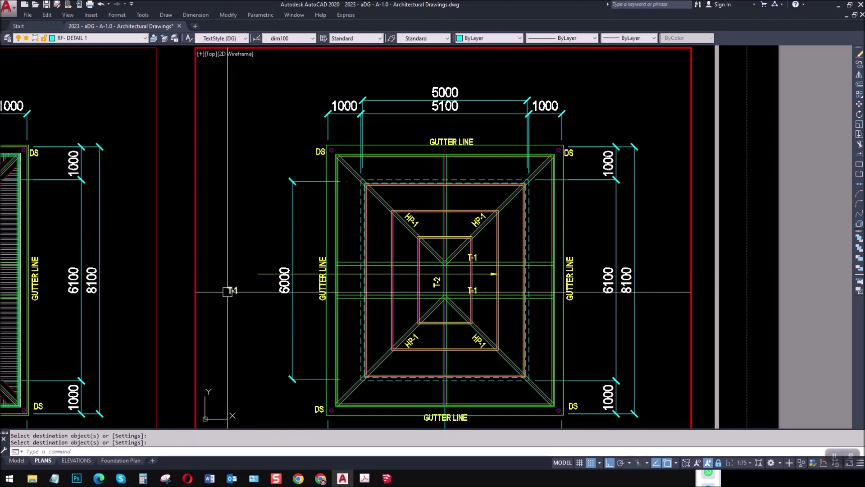
# - Change the copied T-1 label to "2X3 C-PURLINS @ 800MM O.C." on two lines and right-align its text
pyautogui.scroll(2, 229, 290)
pyautogui.doubleClick(229, 289)
pyautogui.doubleClick(231, 290)
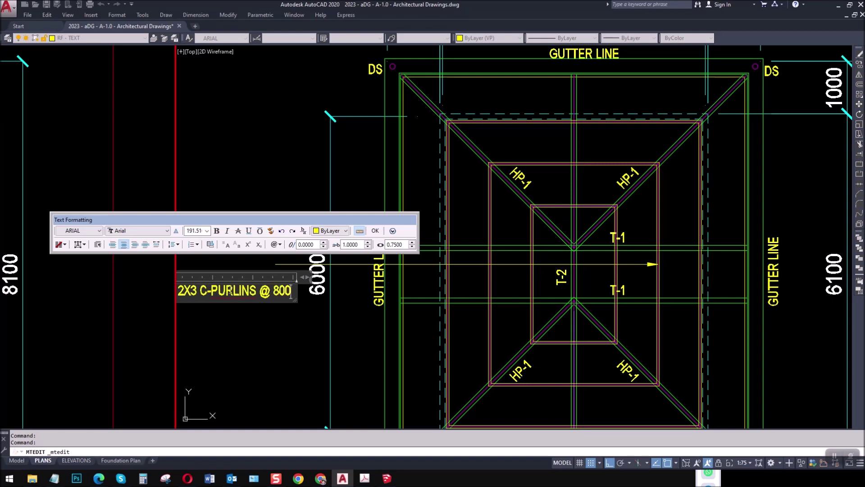
pyautogui.write('MM O.C.')
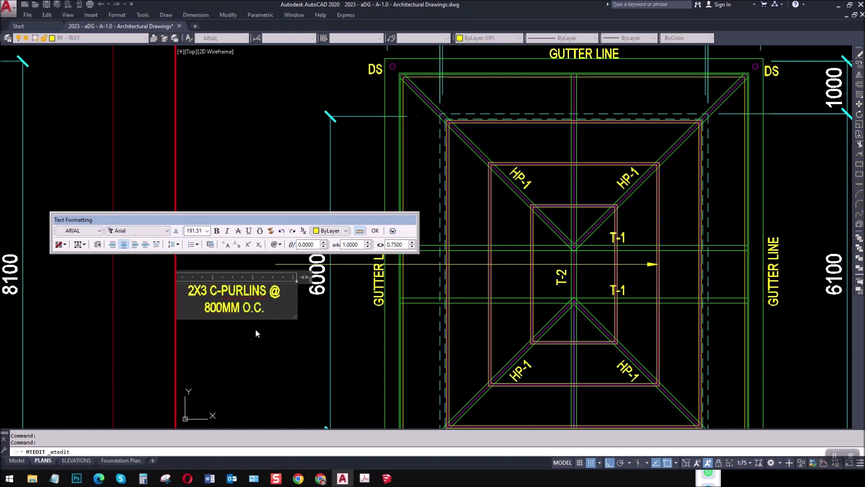
pyautogui.click(256, 333)
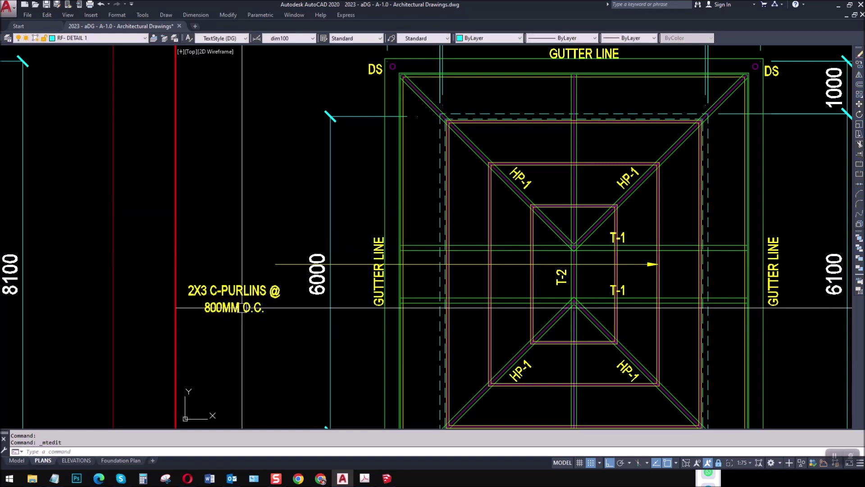
pyautogui.doubleClick(243, 301)
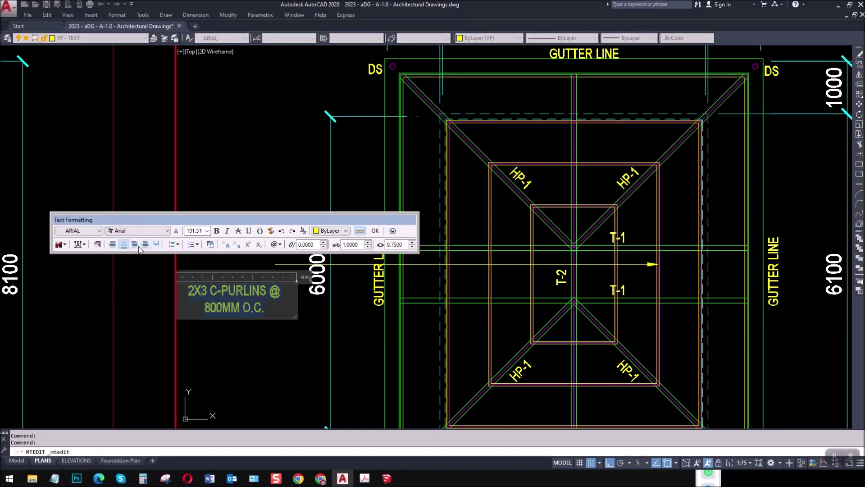
pyautogui.click(253, 321)
# - Move the purlin note up and left so its first line aligns with the leader's left end
pyautogui.press('Escape')
pyautogui.press('Escape')
pyautogui.write('m')
pyautogui.press('space')
pyautogui.click(257, 308)
pyautogui.press('space')
pyautogui.click(287, 346)
pyautogui.click(259, 343)
pyautogui.press('space')
pyautogui.click(257, 310)
pyautogui.press('space')
pyautogui.click(275, 350)
pyautogui.click(274, 323)
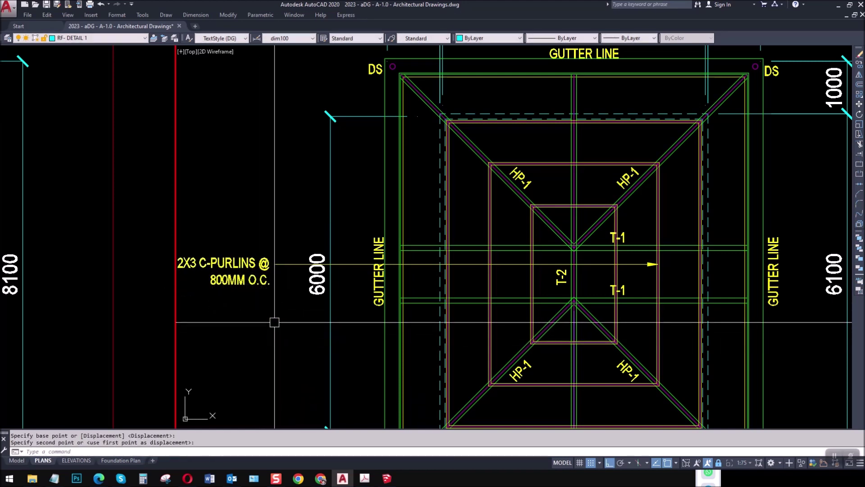
# - Move the purlin note together with its leader straight down about 328 units, between the two T-1 trusses
pyautogui.scroll(-4, 258, 300)
pyautogui.click(225, 162)
pyautogui.click(225, 144)
pyautogui.press('Escape')
pyautogui.doubleClick(286, 300)
pyautogui.scroll(5, 252, 311)
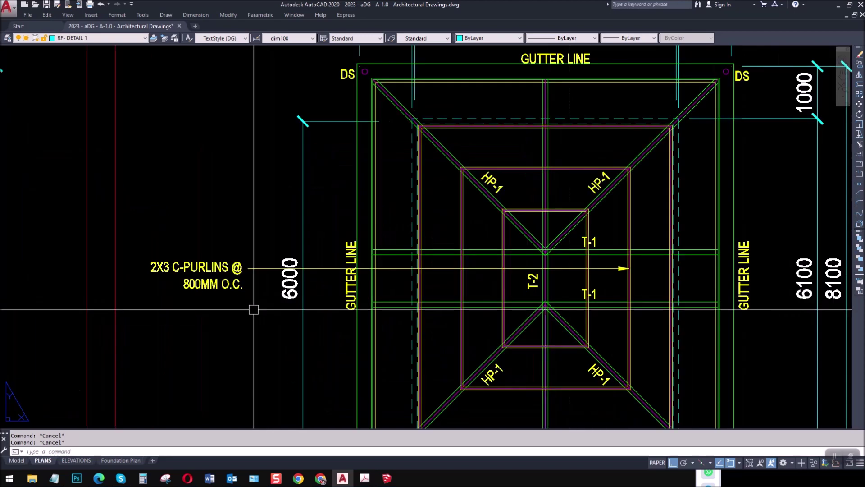
pyautogui.press('Escape')
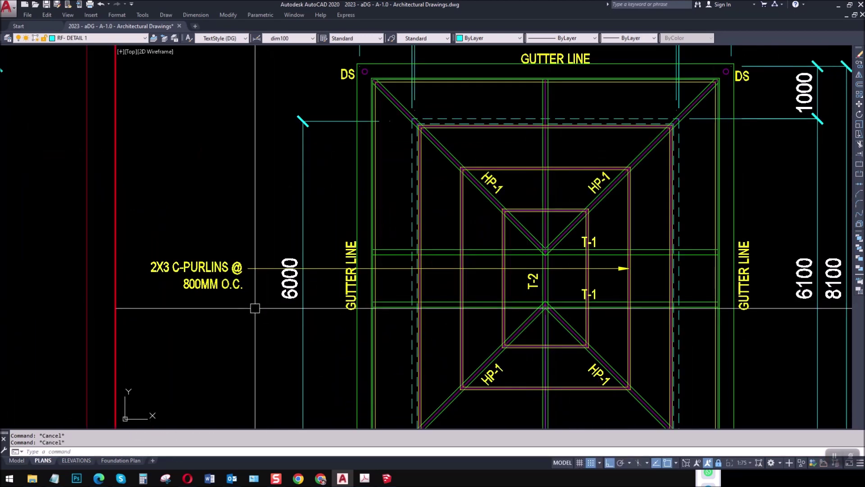
pyautogui.write('m')
pyautogui.press('space')
pyautogui.click(241, 285)
pyautogui.press('space')
pyautogui.click(252, 317)
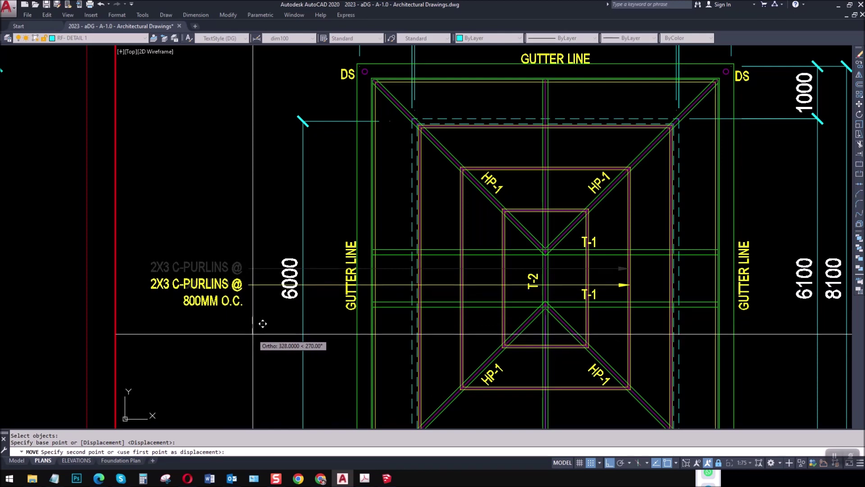
# - Copy the leader horizontally so arrowheads point at both sides of the innermost rectangle and the middle rectangle's left side
pyautogui.scroll(4, 613, 293)
pyautogui.press('Escape')
pyautogui.press('Escape')
pyautogui.write('co')
pyautogui.press('space')
pyautogui.click(603, 272)
pyautogui.press('space')
pyautogui.click(652, 273)
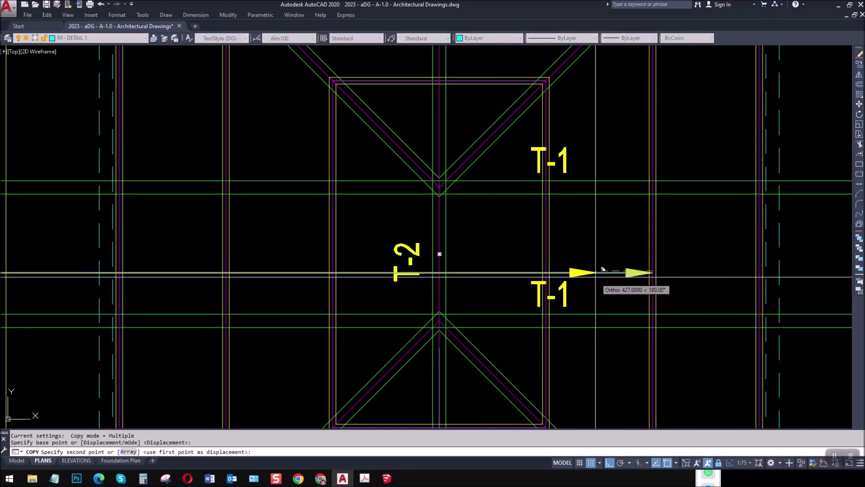
pyautogui.scroll(4, 597, 271)
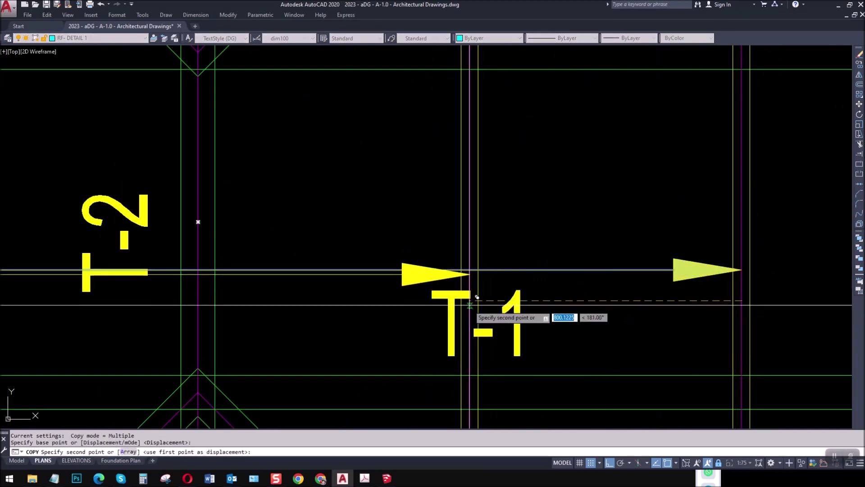
pyautogui.scroll(-2, 478, 300)
pyautogui.moveTo(287, 305); pyautogui.dragTo(446, 292, button='middle')
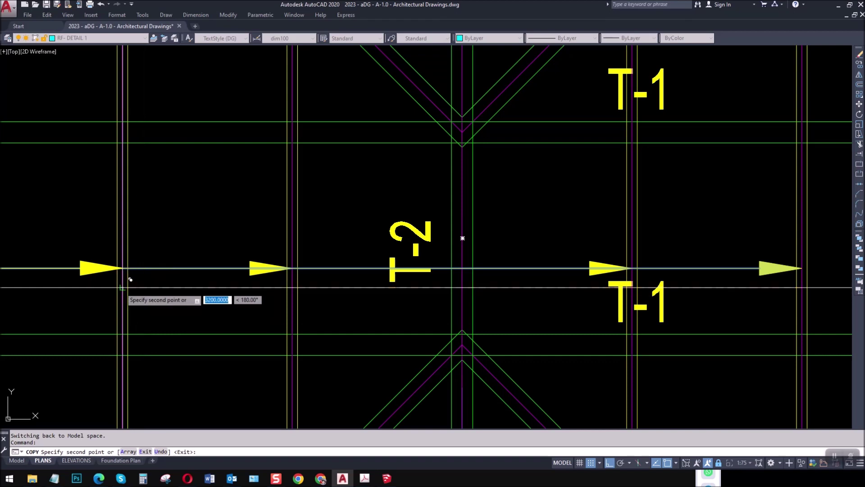
pyautogui.click(122, 288)
pyautogui.scroll(-6, 376, 299)
pyautogui.press('Escape')
# - Shorten the leader extending farthest left so its tail ends between the purlin note and the 6000 dimension
pyautogui.click(172, 294)
pyautogui.scroll(-4, 266, 295)
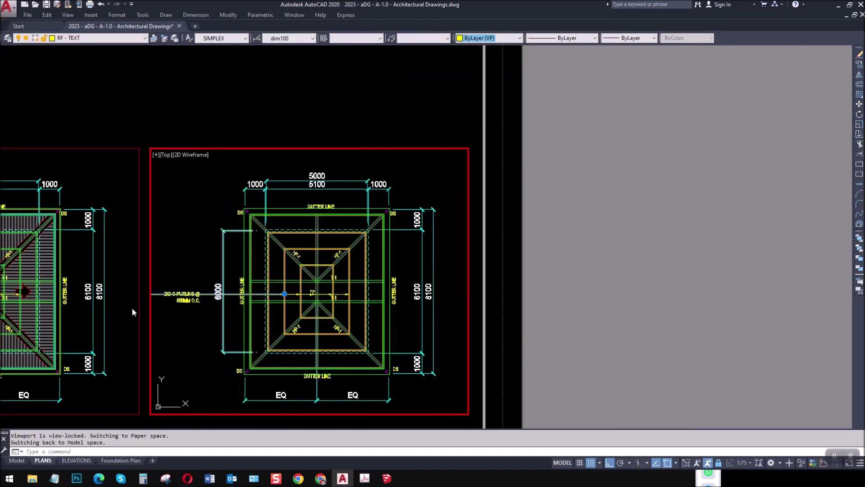
pyautogui.scroll(3, 181, 299)
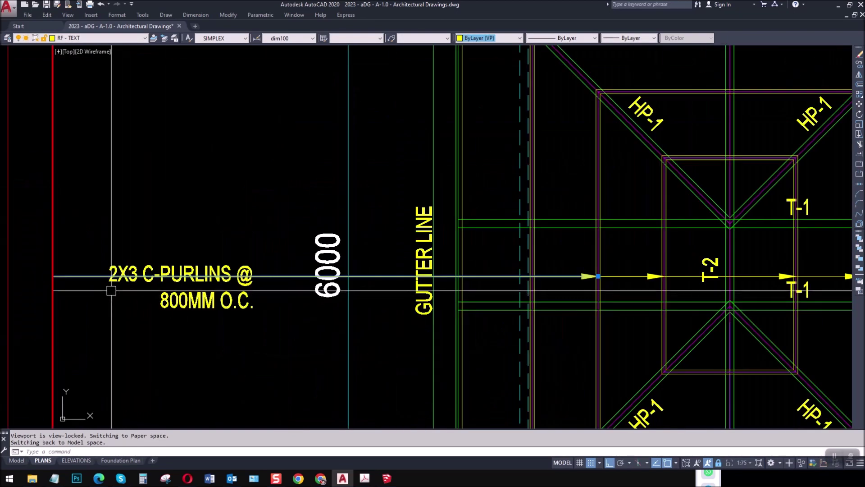
pyautogui.scroll(-4, 156, 285)
pyautogui.doubleClick(157, 150)
pyautogui.click(151, 193)
pyautogui.click(141, 194)
pyautogui.click(76, 193)
pyautogui.scroll(2, 142, 293)
pyautogui.press('Escape')
pyautogui.doubleClick(138, 279)
pyautogui.click(135, 266)
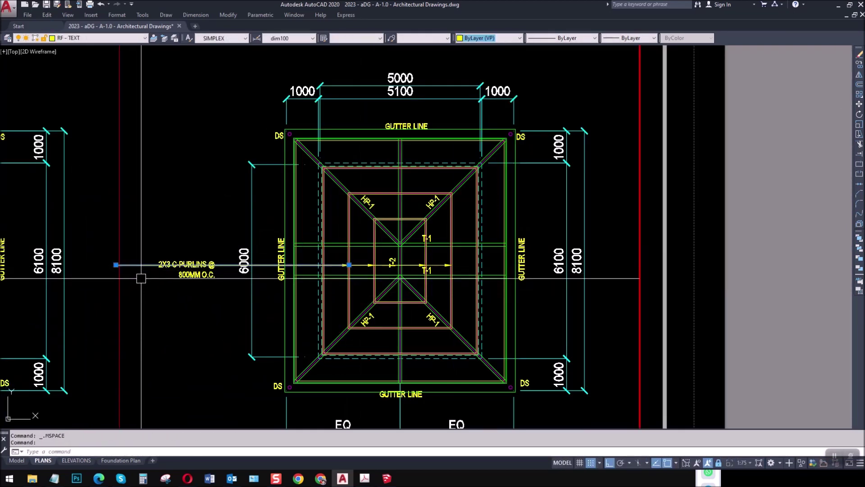
pyautogui.click(116, 264)
pyautogui.scroll(5, 212, 273)
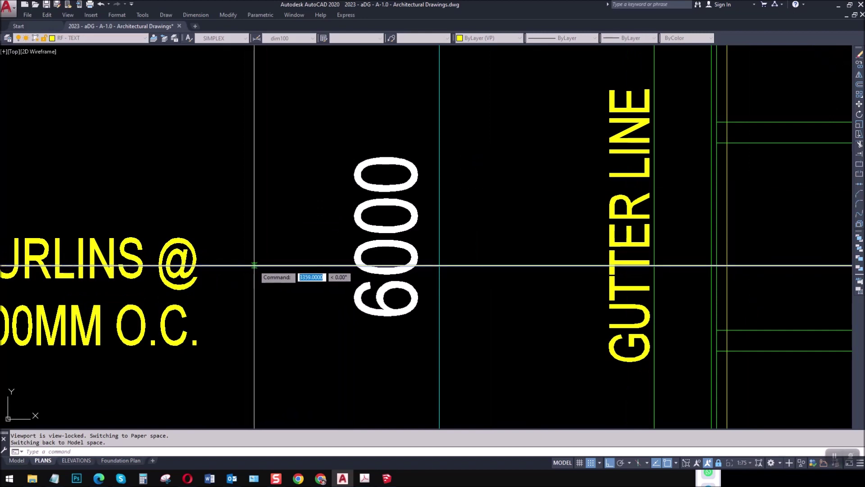
pyautogui.scroll(-5, 254, 266)
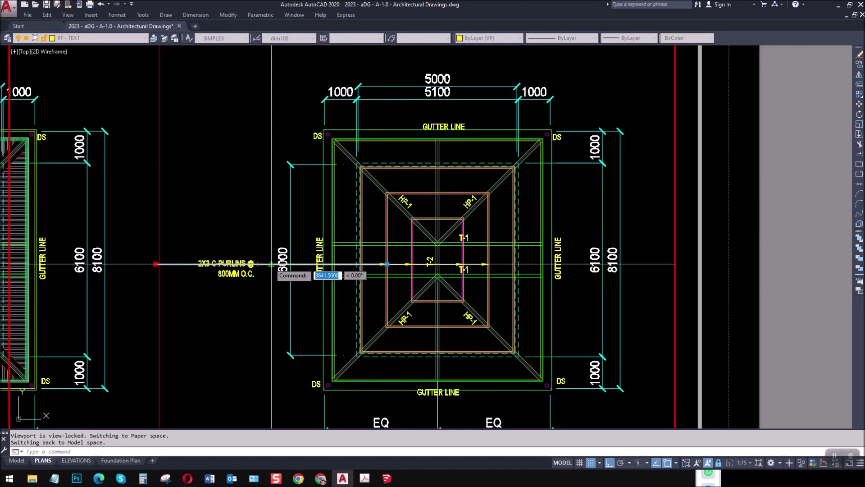
pyautogui.click(271, 264)
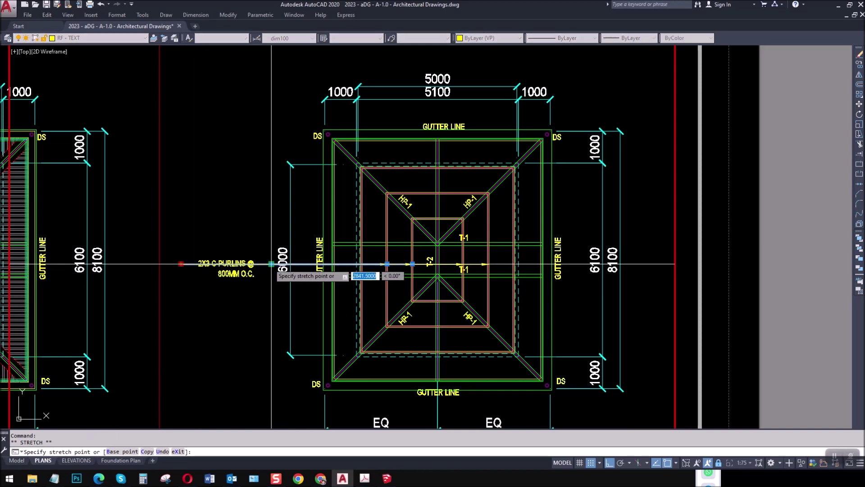
# - Shorten the remaining purlin leaders so their tails end at the same point as the first shortened leader
pyautogui.scroll(4, 249, 273)
pyautogui.click(192, 265)
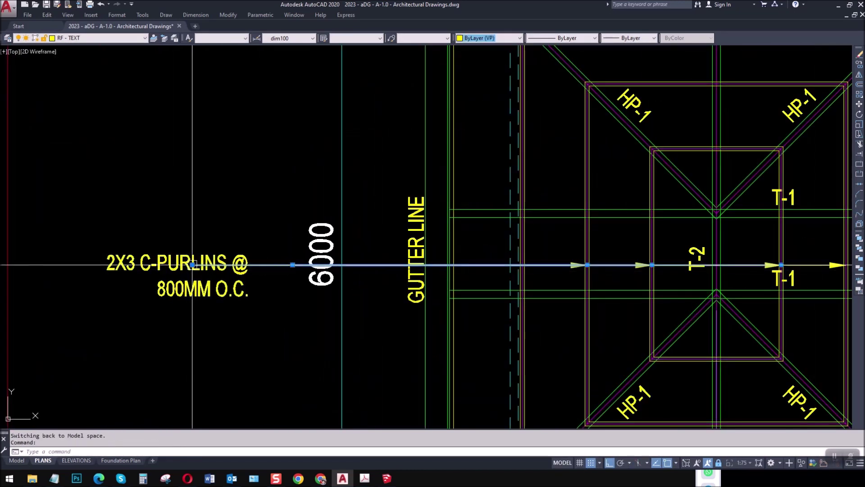
pyautogui.click(257, 264)
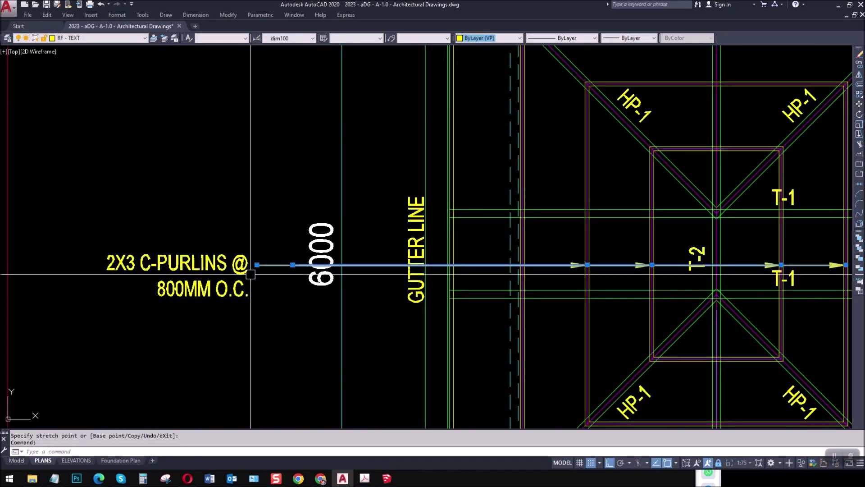
pyautogui.click(257, 264)
pyautogui.click(293, 265)
# - Stretch the tails of the C-purlin leaders so they end just beside the 2X3 C-PURLINS @ 800MM O.C. note
pyautogui.press('Escape')
pyautogui.write('s')
pyautogui.press('space')
pyautogui.click(290, 274)
pyautogui.click(285, 240)
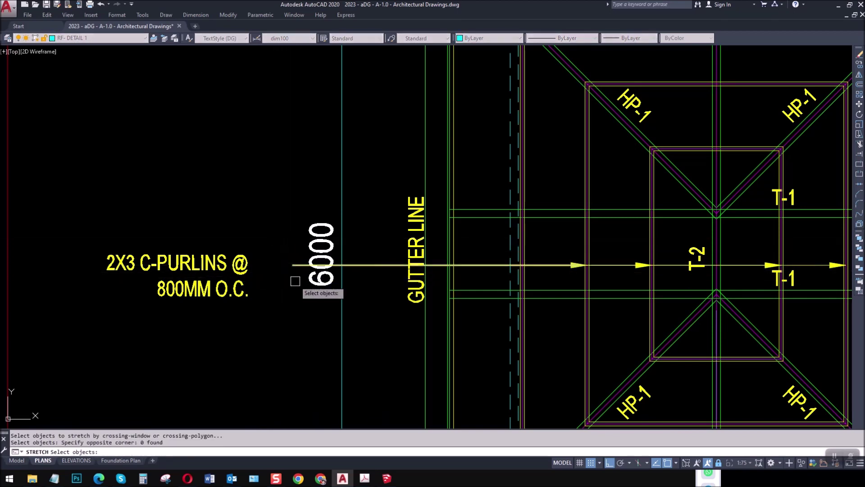
pyautogui.click(285, 254)
pyautogui.press('space')
pyautogui.click(315, 306)
pyautogui.click(282, 310)
pyautogui.scroll(-2, 243, 293)
pyautogui.press('Escape')
# - Move the T-2 label straight up a little so it clears the purlin leader line
pyautogui.scroll(4, 433, 270)
pyautogui.write('M')
pyautogui.press('space')
pyautogui.click(397, 294)
pyautogui.press('space')
pyautogui.click(440, 296)
pyautogui.click(440, 284)
pyautogui.scroll(-2, 347, 240)
pyautogui.press('Escape')
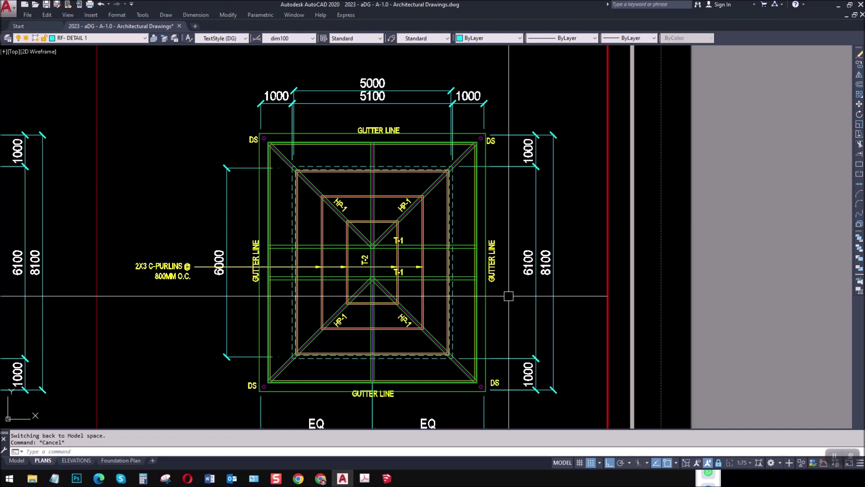
# - Move the GUTTER LINE label beside the 6000 dimension straight up so the purlin leader no longer crosses it
pyautogui.moveTo(464, 331); pyautogui.dragTo(456, 297, button='middle')
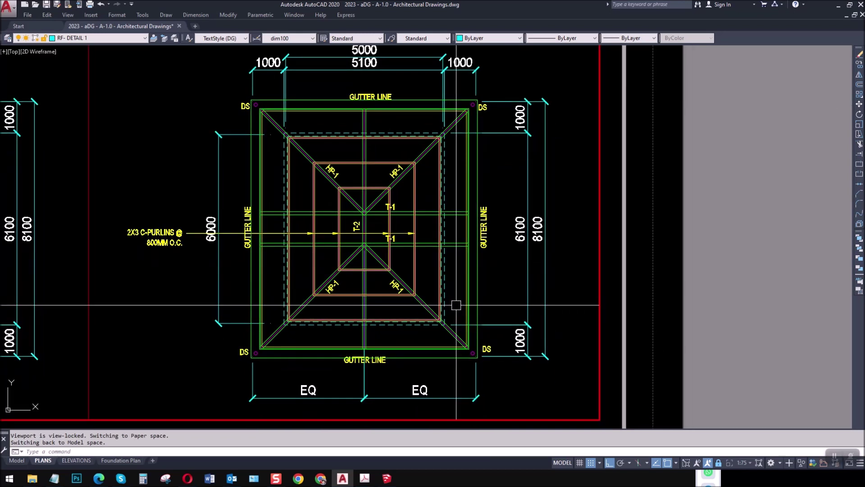
pyautogui.scroll(2, 231, 215)
pyautogui.write('m')
pyautogui.press('Return')
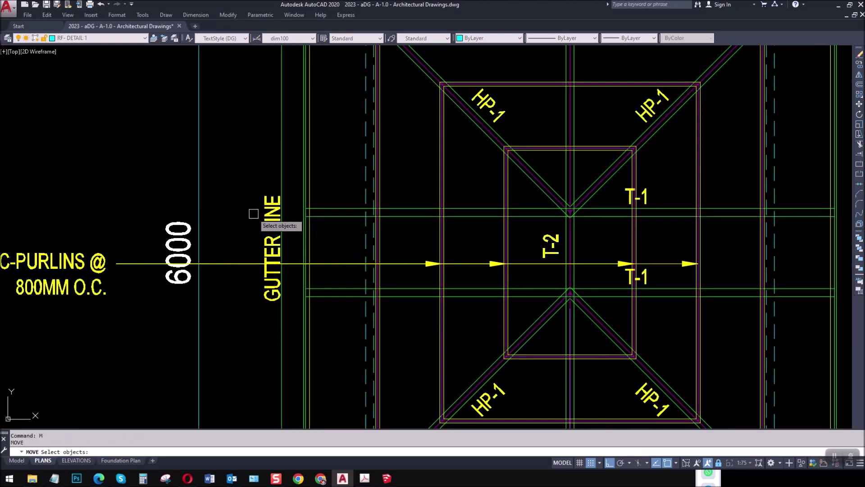
pyautogui.click(269, 205)
pyautogui.scroll(-4, 256, 203)
# - Move the GUTTER LINE label beside the 6100 dimension straight up above the line of the purlin leaders
pyautogui.scroll(5, 387, 209)
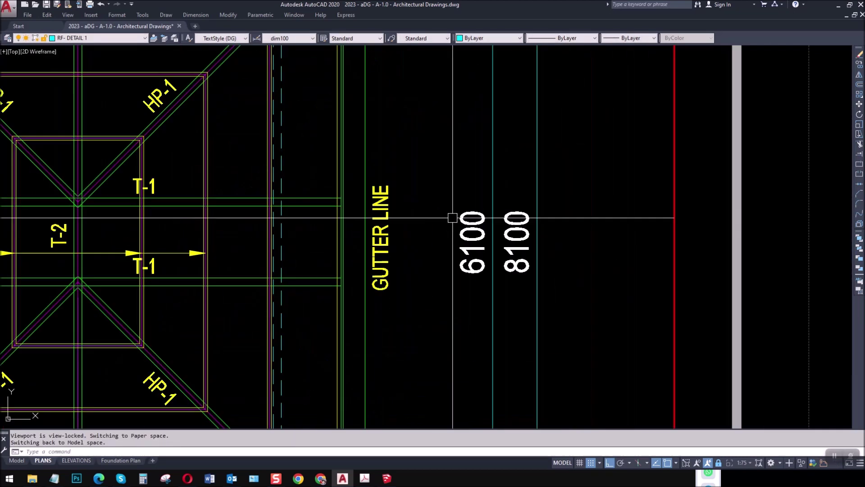
pyautogui.click(387, 210)
pyautogui.press('Return')
pyautogui.click(410, 251)
pyautogui.click(410, 166)
pyautogui.press('Return')
pyautogui.click(382, 175)
pyautogui.press('Return')
pyautogui.click(412, 225)
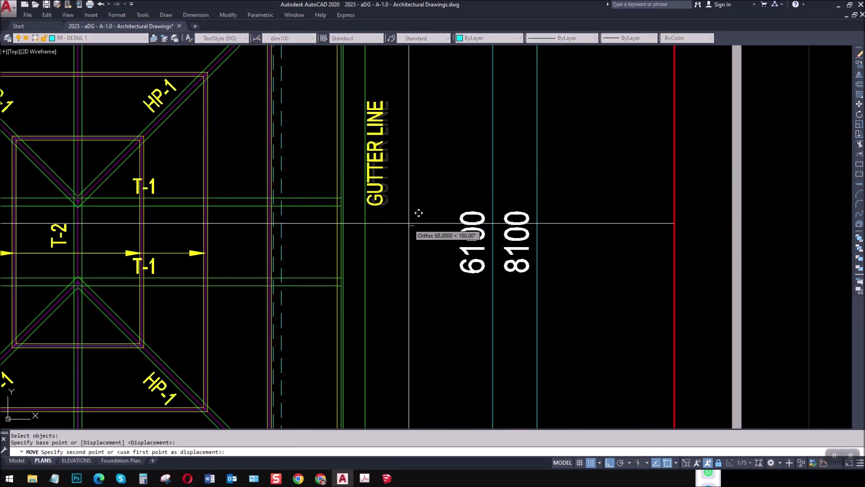
pyautogui.press('Escape')
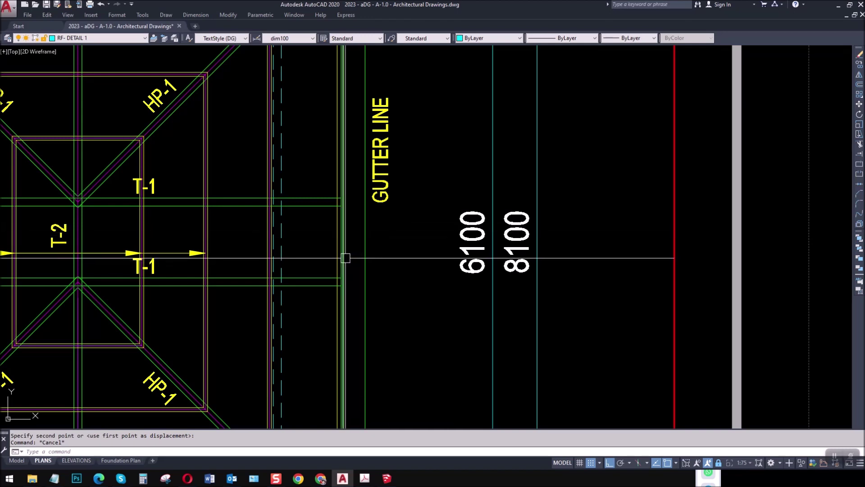
# - Leave the roof framing plan's viewport and return to paper space
pyautogui.scroll(-5, 346, 258)
pyautogui.scroll(-2, 249, 209)
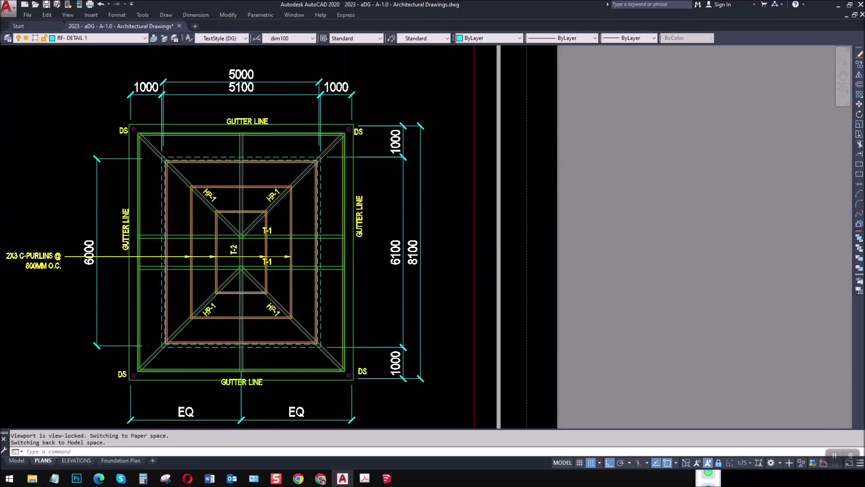
pyautogui.press('Escape')
pyautogui.doubleClick(487, 251)
pyautogui.scroll(2, 224, 264)
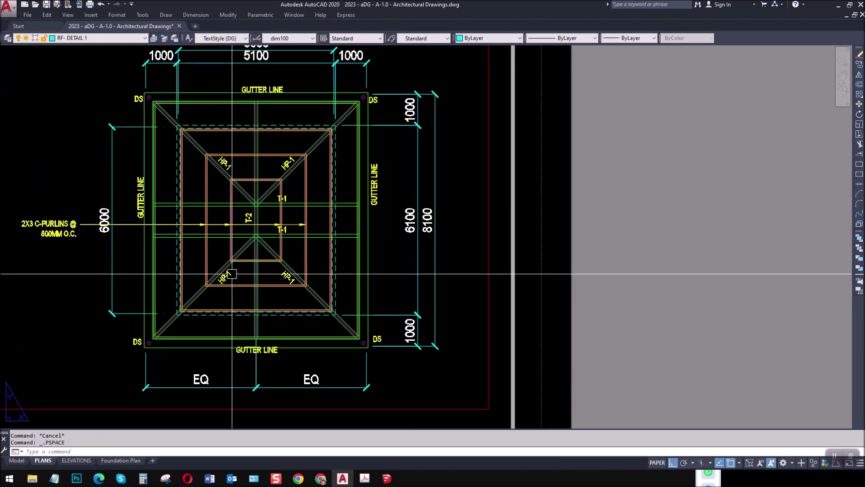
pyautogui.press('Escape')
pyautogui.scroll(-2, 244, 278)
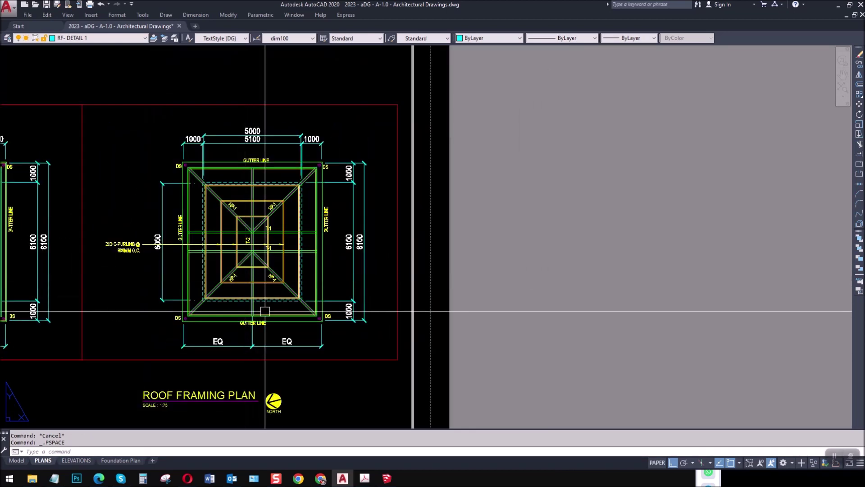
# - Move the ROOF FRAMING PLAN title, its scale and the north symbol horizontally to the right to sit beneath the plan
pyautogui.scroll(-1, 263, 322)
pyautogui.write('m')
pyautogui.press('space')
pyautogui.click(305, 392)
pyautogui.click(110, 319)
pyautogui.press('space')
pyautogui.click(212, 370)
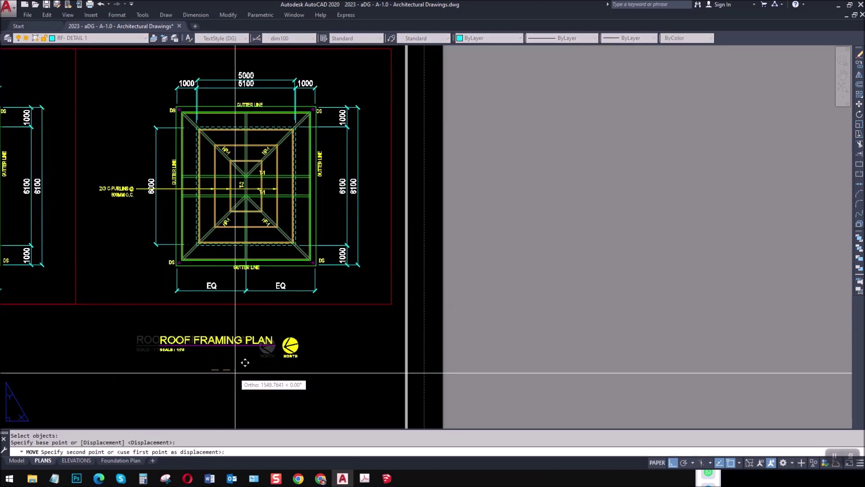
pyautogui.click(244, 373)
pyautogui.press('Escape')
# - Shrink the roof framing plan's viewport by stretching its left side inward until it clears the neighbouring roof plan viewport
pyautogui.click(74, 304)
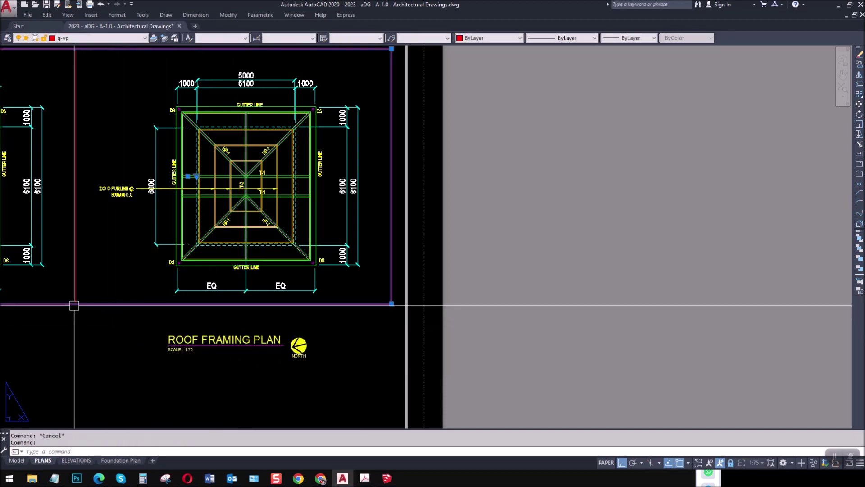
pyautogui.scroll(-1, 158, 324)
pyautogui.click(49, 153)
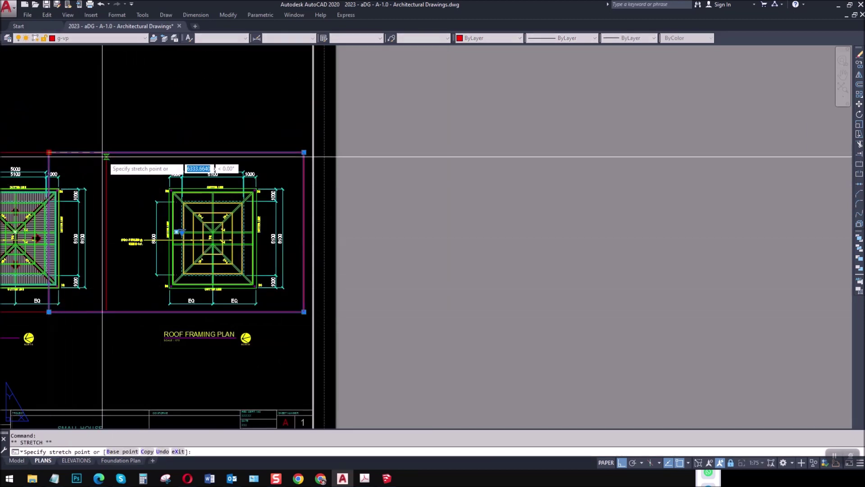
pyautogui.press('Escape')
# - Look over the roof framing plan's labels and leaders on the sheet, and save the drawing
pyautogui.scroll(4, 180, 212)
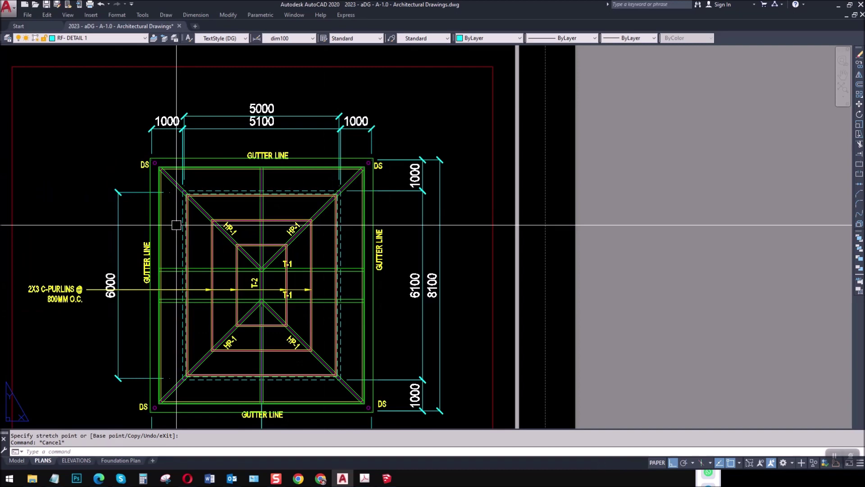
pyautogui.scroll(5, 364, 319)
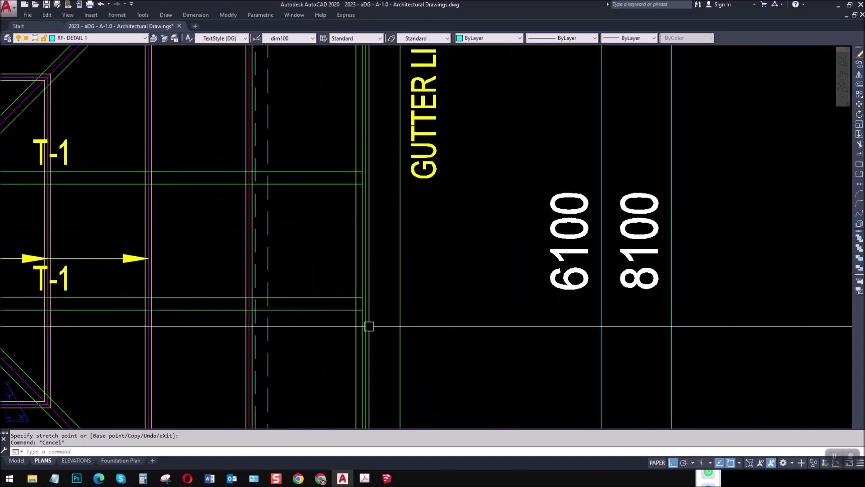
pyautogui.scroll(2, 363, 318)
pyautogui.scroll(-4, 411, 319)
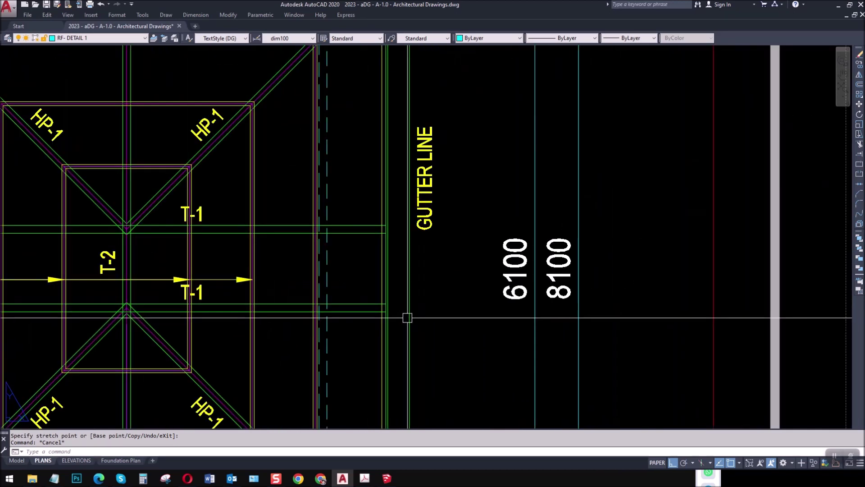
pyautogui.scroll(-2, 412, 320)
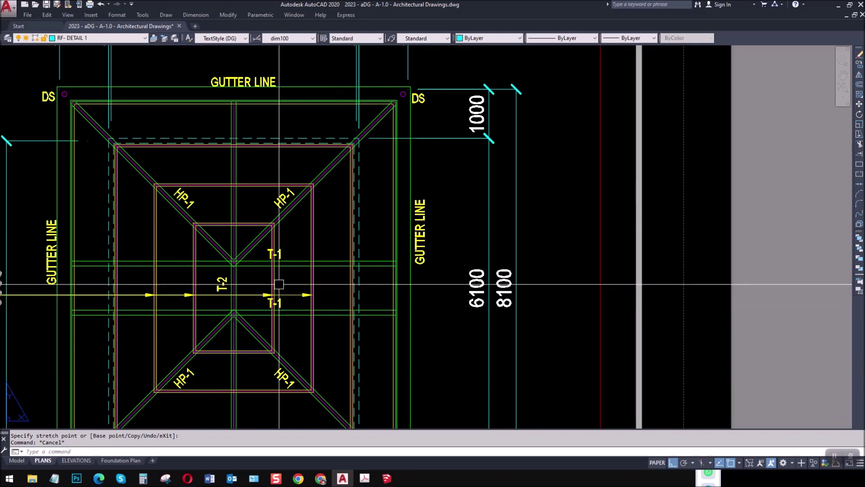
pyautogui.scroll(-4, 279, 240)
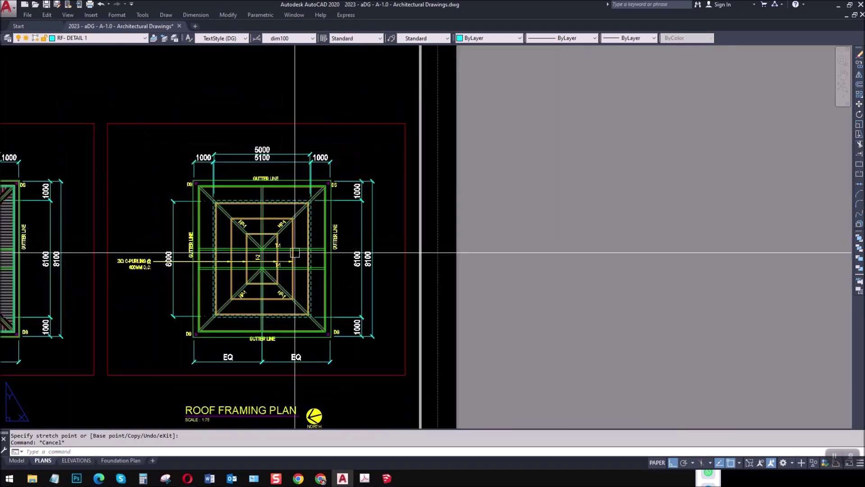
pyautogui.press('Escape')
pyautogui.moveTo(239, 309); pyautogui.dragTo(230, 276, button='middle')
pyautogui.hotkey('ctrl', 's')
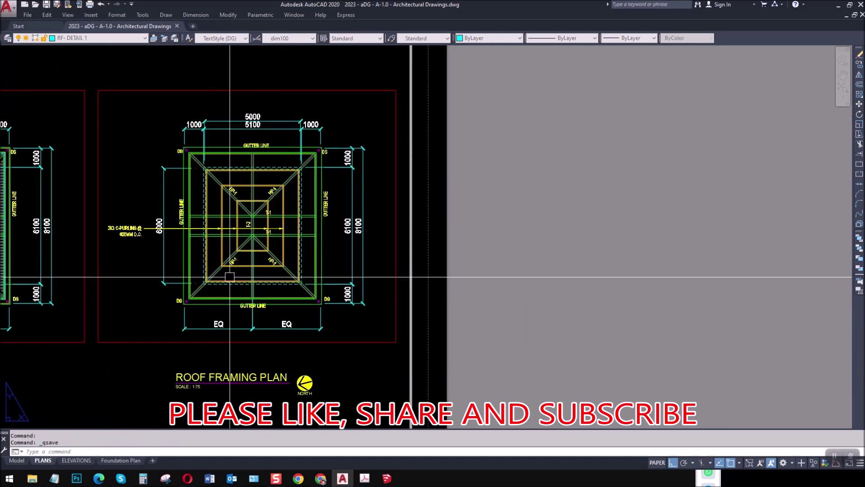